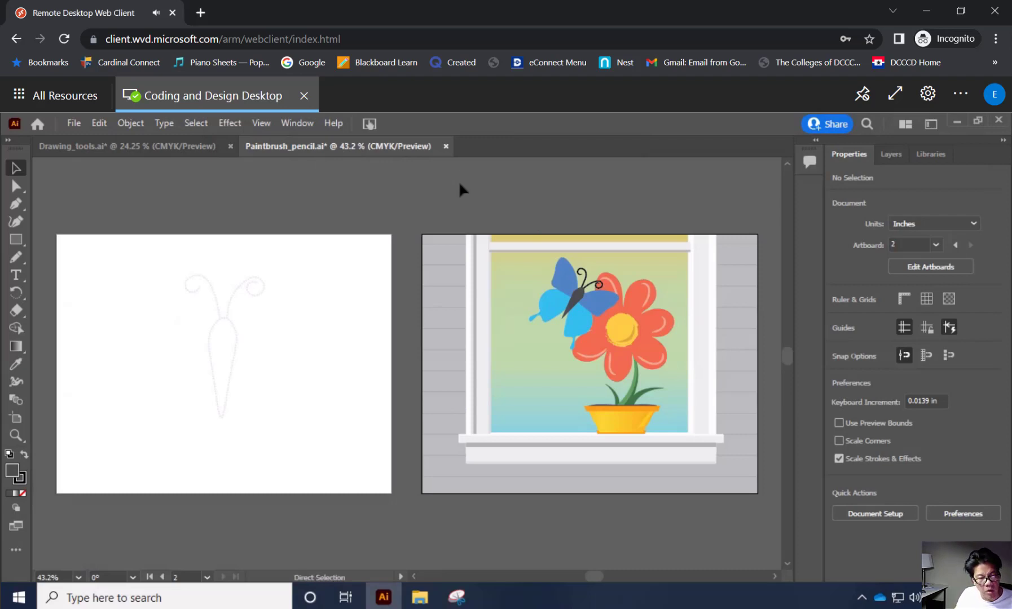
Save the Paintbrush_pencil document, accepting the legacy format.
{"action": "key", "text": "ctrl+s"}
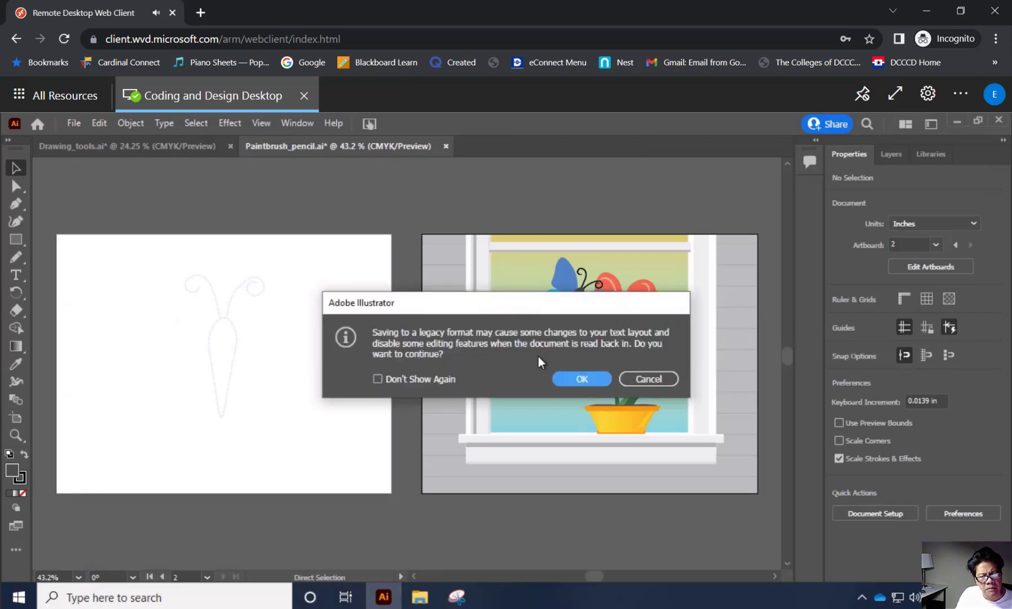
{"action": "left_click", "coordinate": [579, 379]}
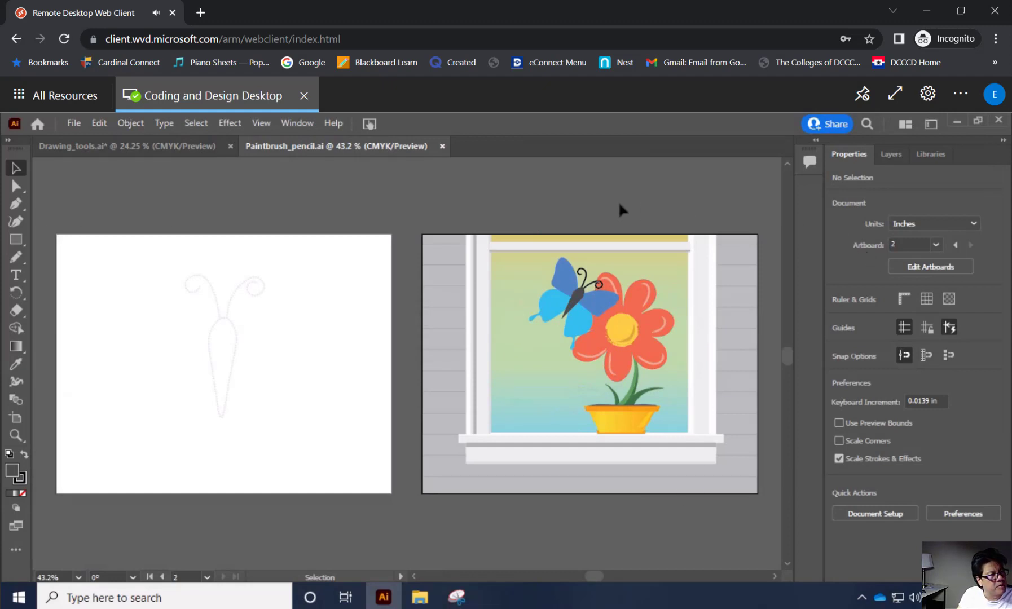
Extract the Part-C-use-pen-tool zip archive in the ClassEx4 folder from within the Open dialog, and put the extracted-files window away.
{"action": "left_click", "coordinate": [72, 124]}
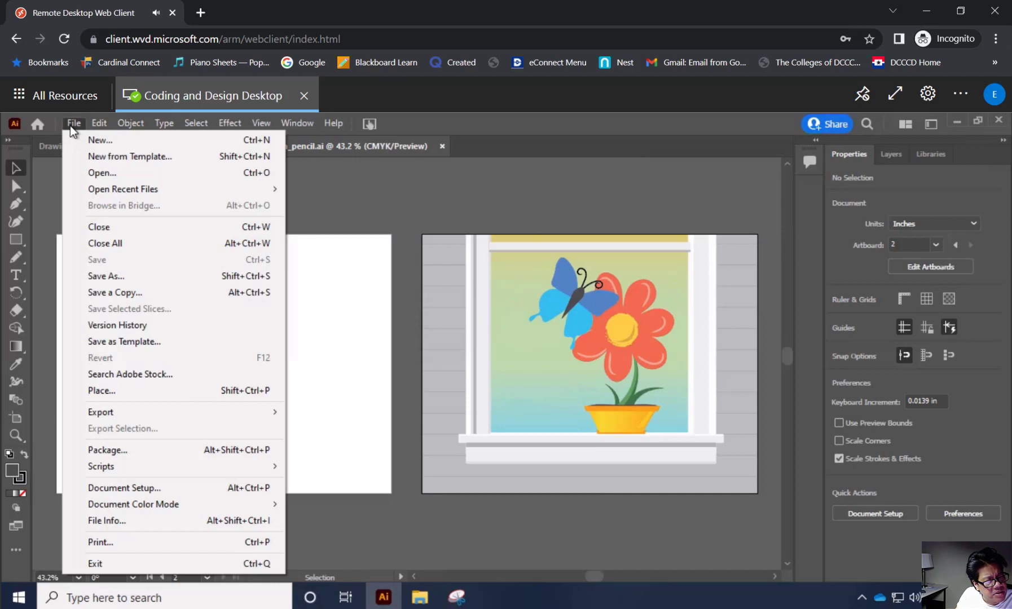
{"action": "left_click", "coordinate": [124, 174]}
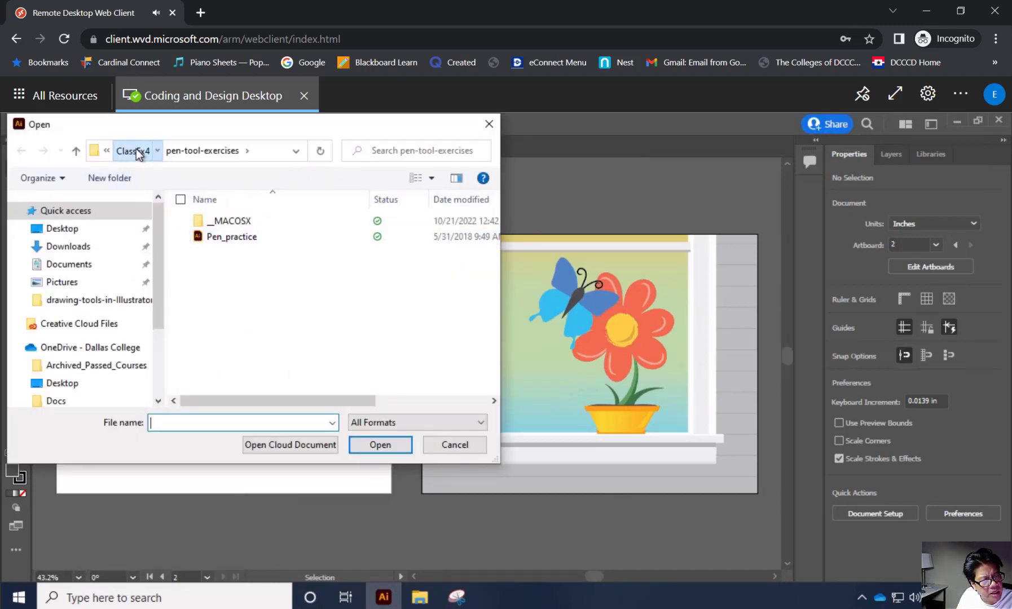
{"action": "left_click", "coordinate": [139, 151]}
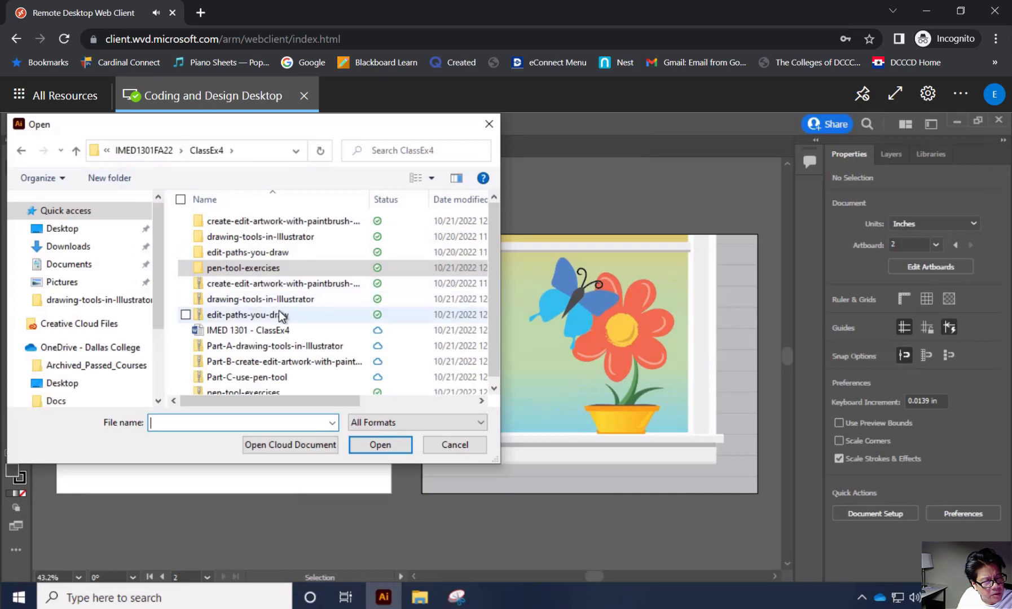
{"action": "scroll", "coordinate": [285, 333], "scroll_direction": "down", "scroll_amount": 1}
{"action": "left_click", "coordinate": [237, 372]}
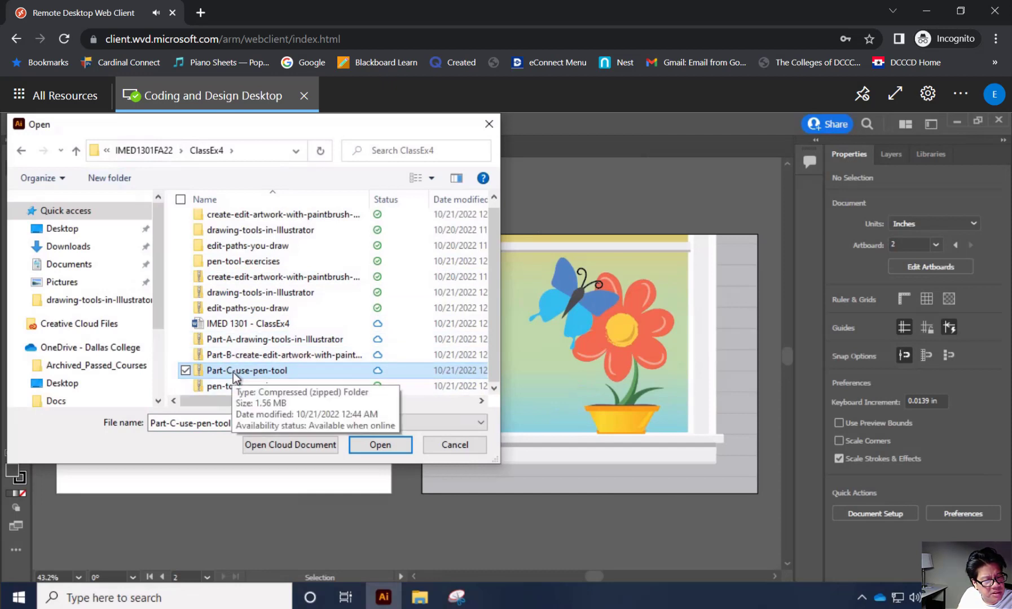
{"action": "right_click", "coordinate": [233, 373]}
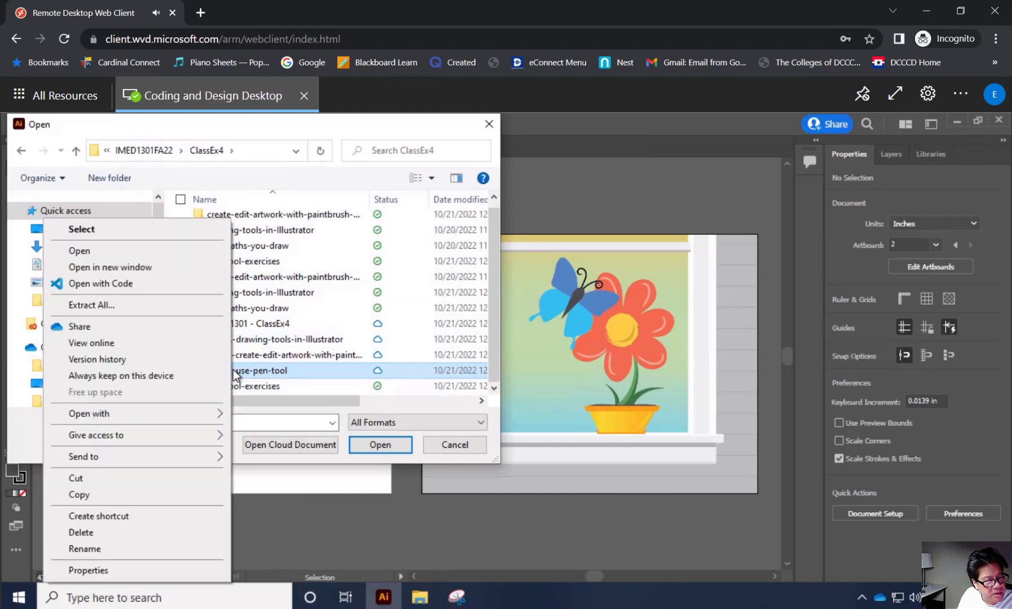
{"action": "left_click", "coordinate": [179, 306]}
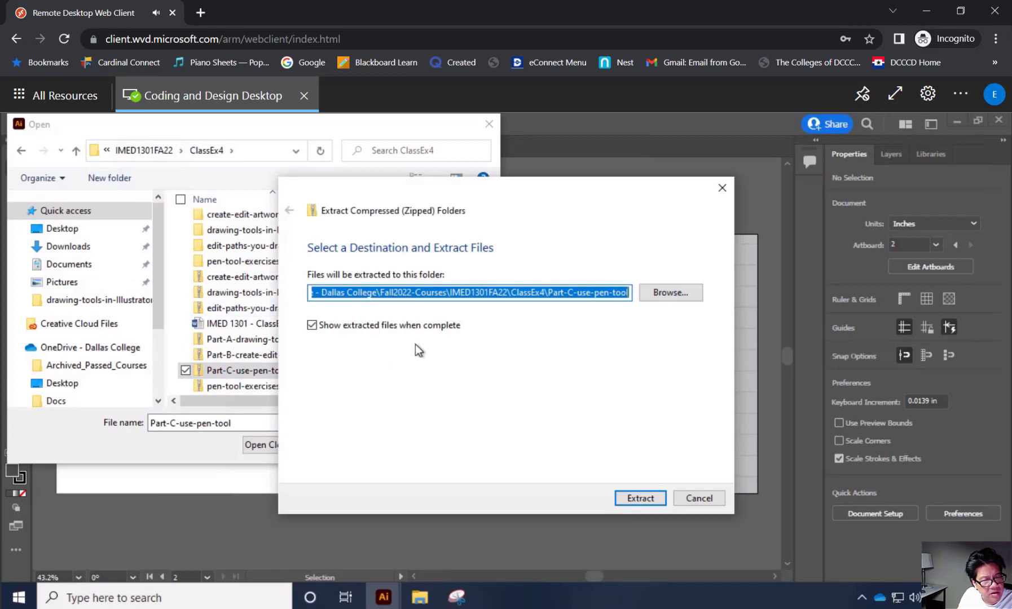
{"action": "left_click", "coordinate": [632, 500]}
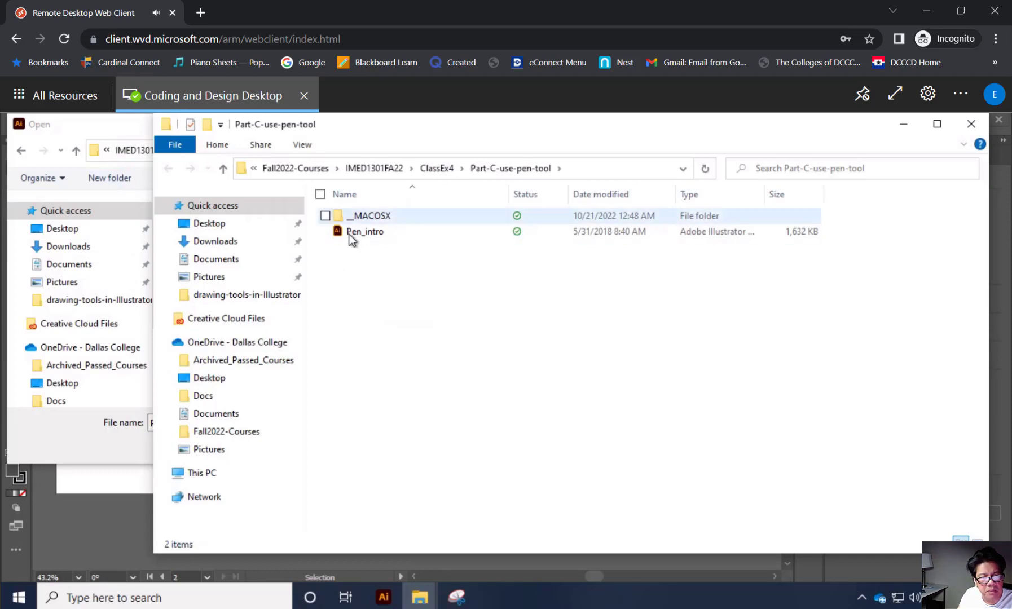
{"action": "left_click", "coordinate": [903, 125]}
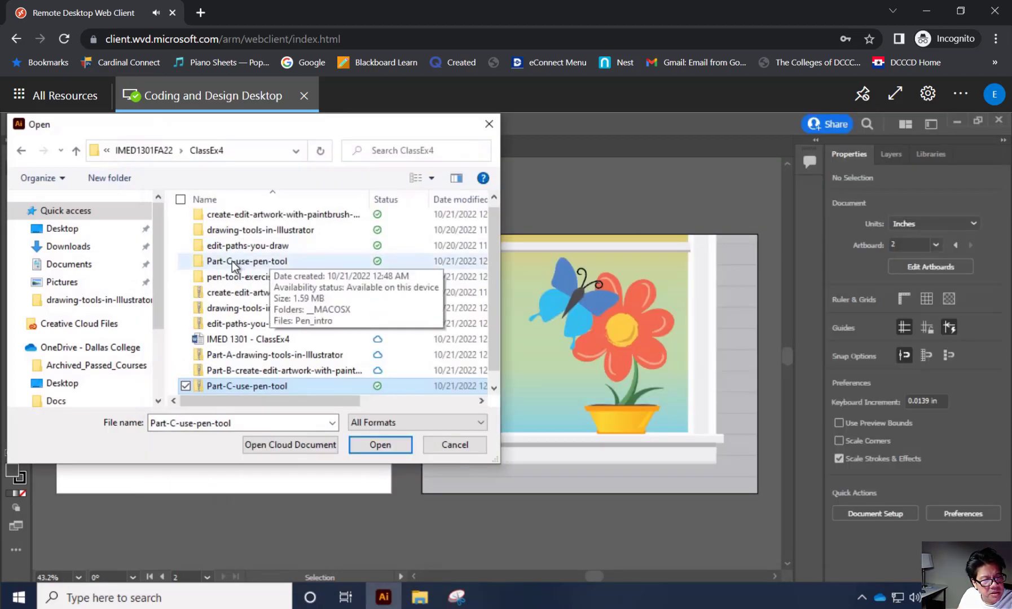
Open the Pen_intro file from the extracted Part-C-use-pen-tool folder.
{"action": "left_click", "coordinate": [252, 265]}
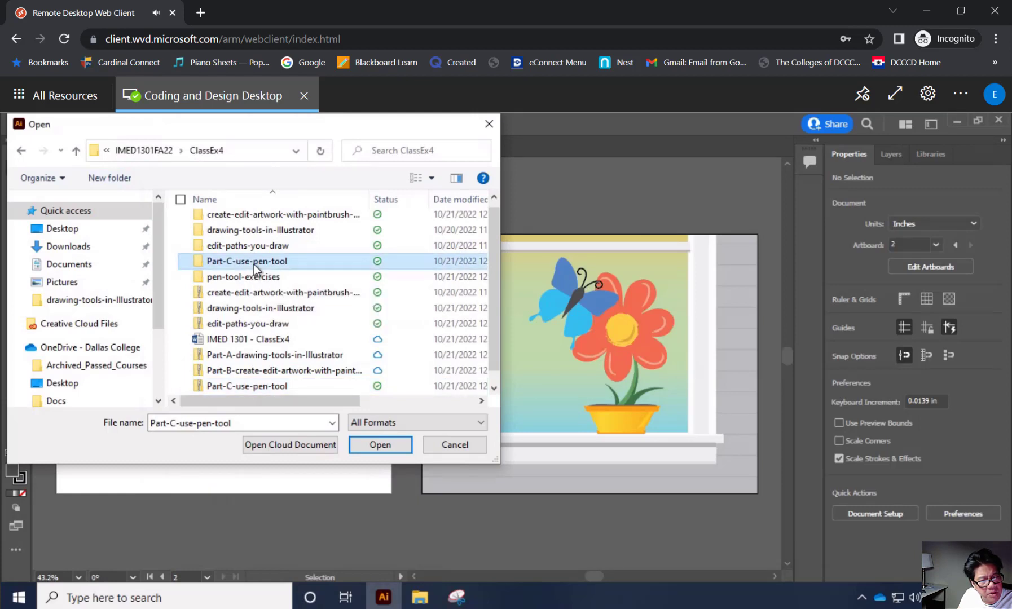
{"action": "double_click", "coordinate": [262, 263]}
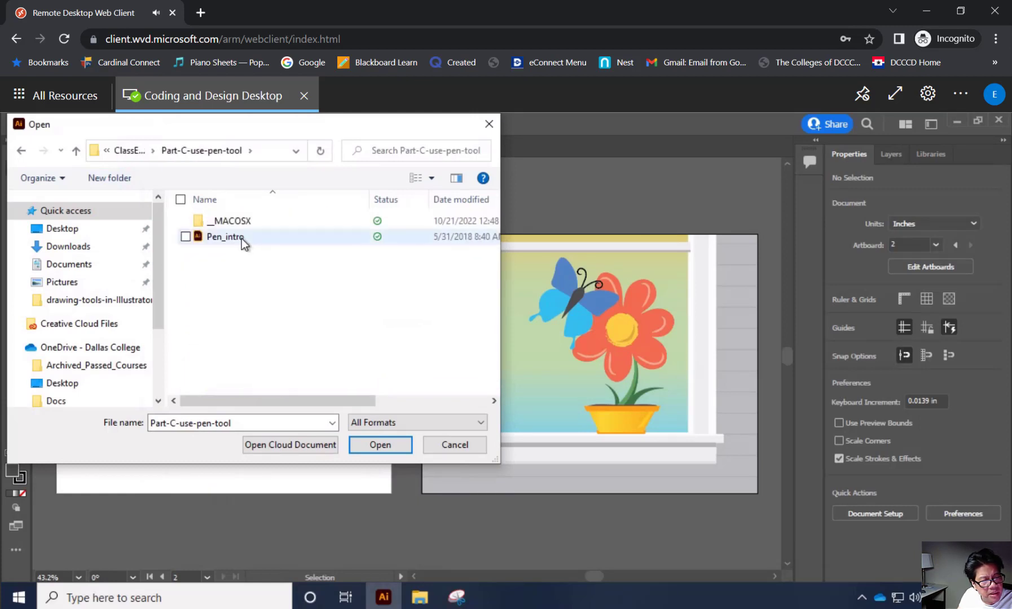
{"action": "left_click", "coordinate": [241, 239]}
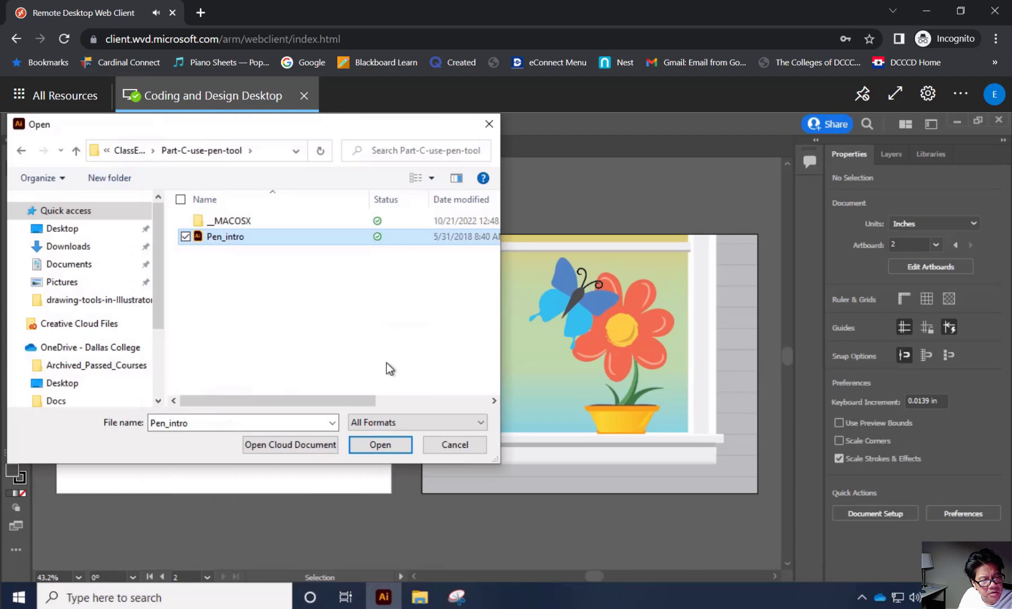
{"action": "left_click", "coordinate": [396, 443]}
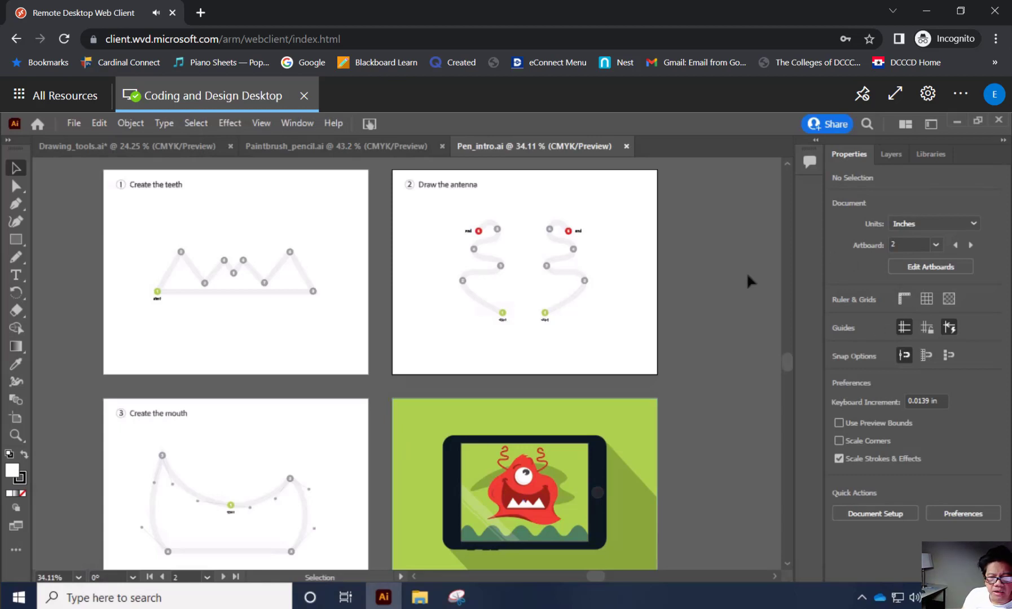
View artboard 1 on its own, and fit all artboards in the window for an overview.
{"action": "left_click", "coordinate": [936, 247]}
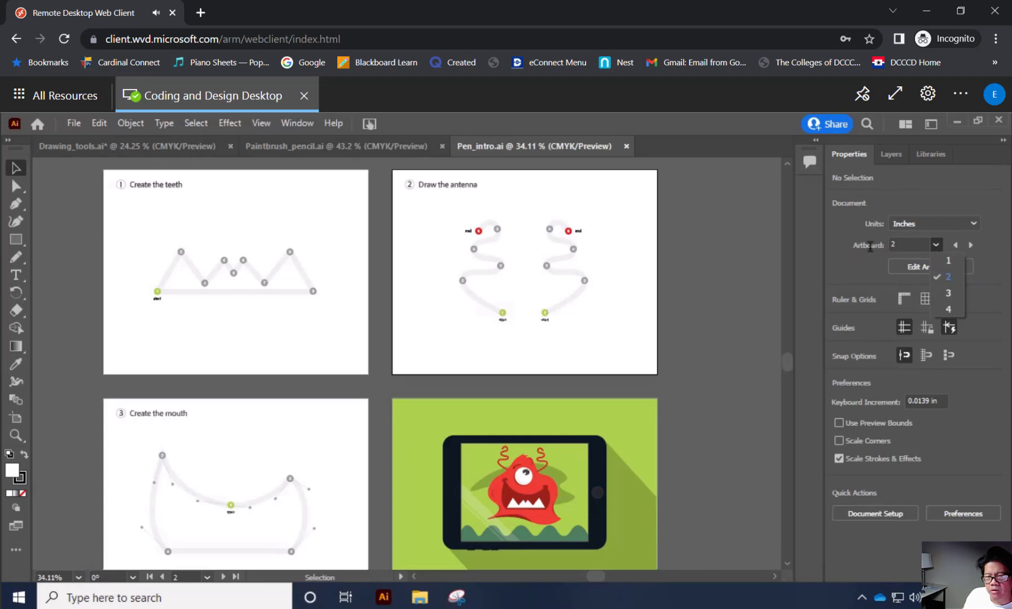
{"action": "left_click", "coordinate": [949, 261]}
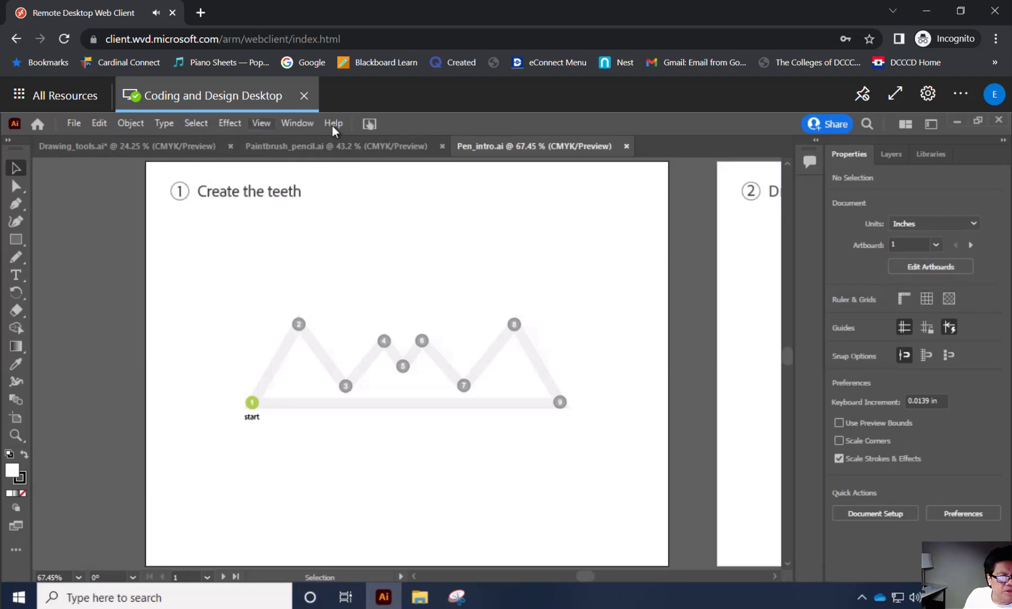
{"action": "left_click", "coordinate": [295, 124]}
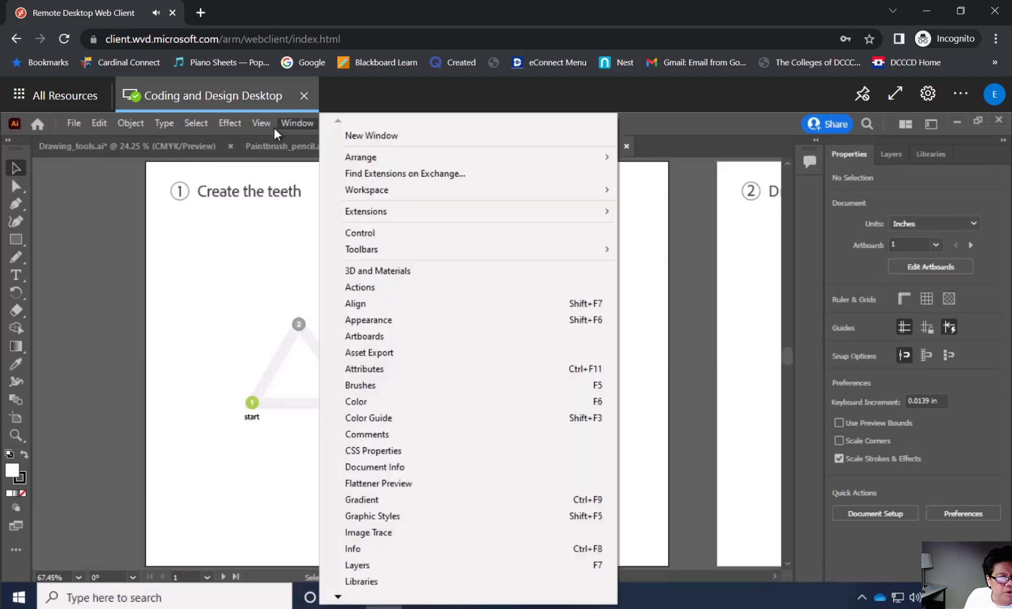
{"action": "mouse_move", "coordinate": [262, 124]}
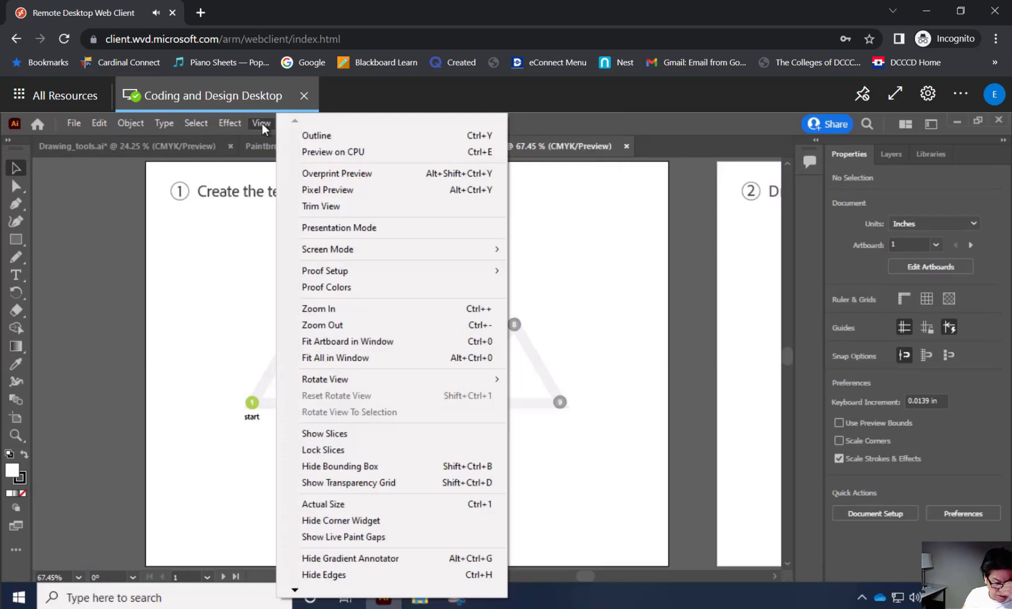
{"action": "left_click", "coordinate": [347, 359]}
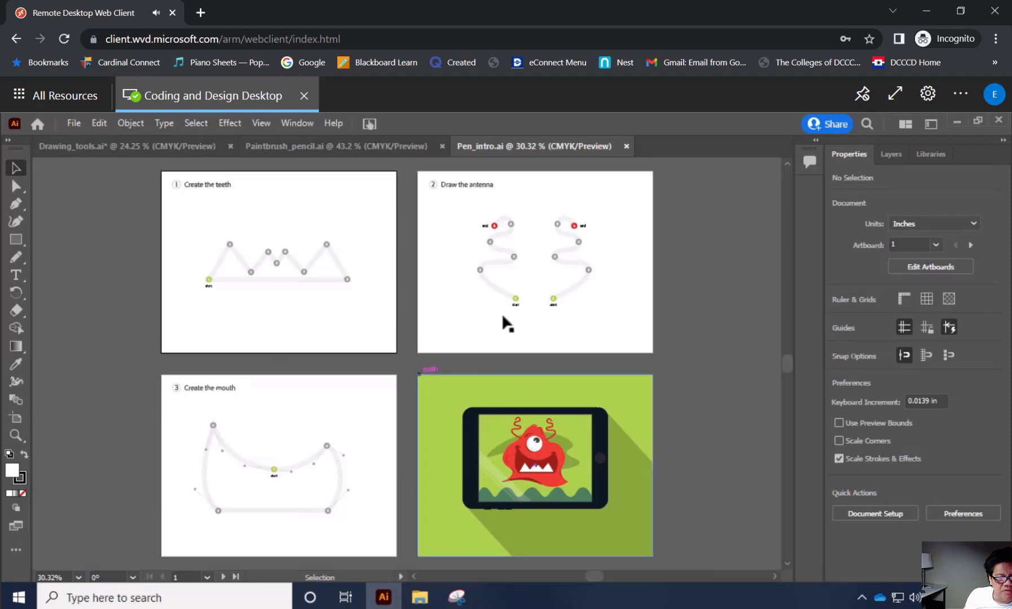
Show artboard 2 with the antenna exercise, and return to artboard 1 with the teeth exercise.
{"action": "left_click", "coordinate": [935, 248]}
{"action": "left_click", "coordinate": [949, 263]}
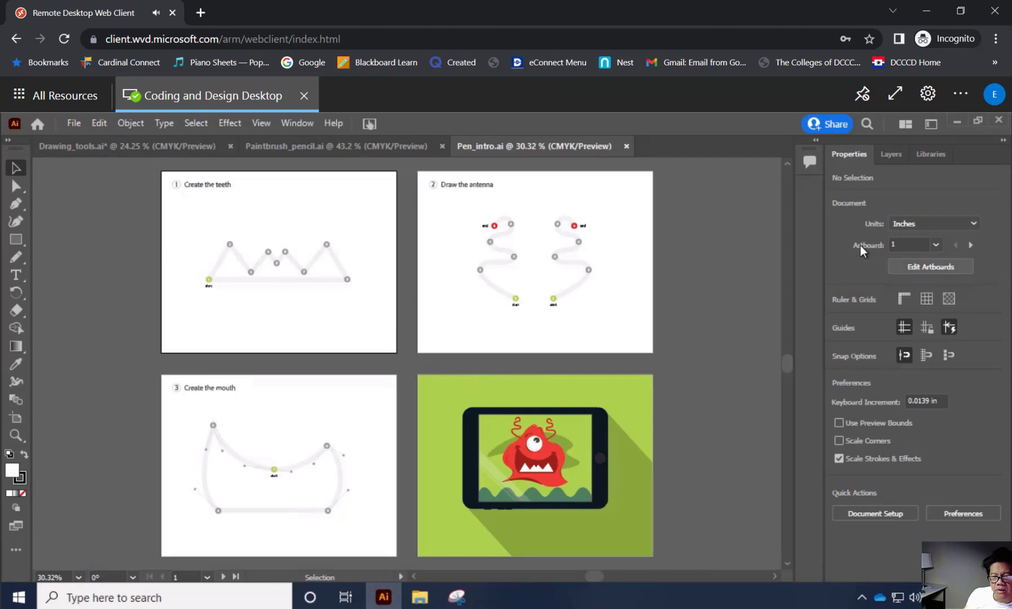
{"action": "left_click", "coordinate": [936, 246]}
{"action": "left_click", "coordinate": [946, 276]}
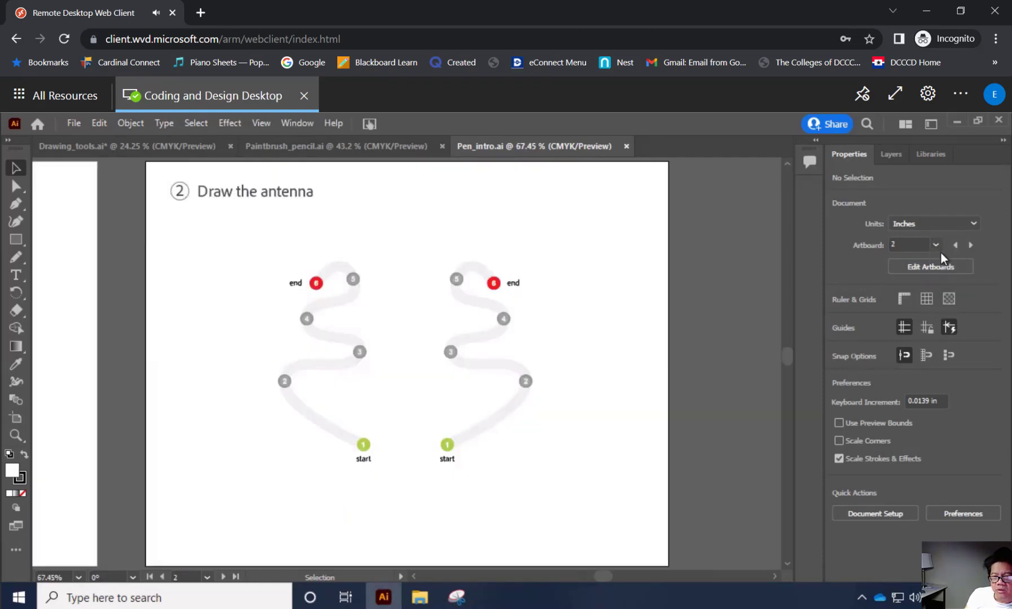
{"action": "left_click", "coordinate": [937, 248]}
{"action": "left_click", "coordinate": [943, 262]}
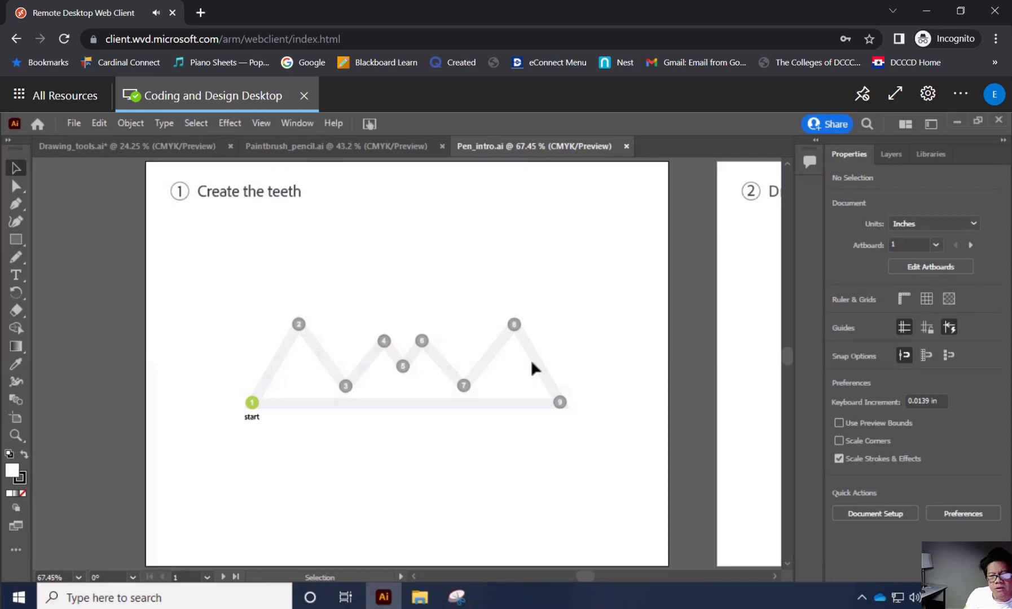
Turn off Smart Guides, and set up the Pen tool with no fill and a black stroke.
{"action": "left_click", "coordinate": [951, 327]}
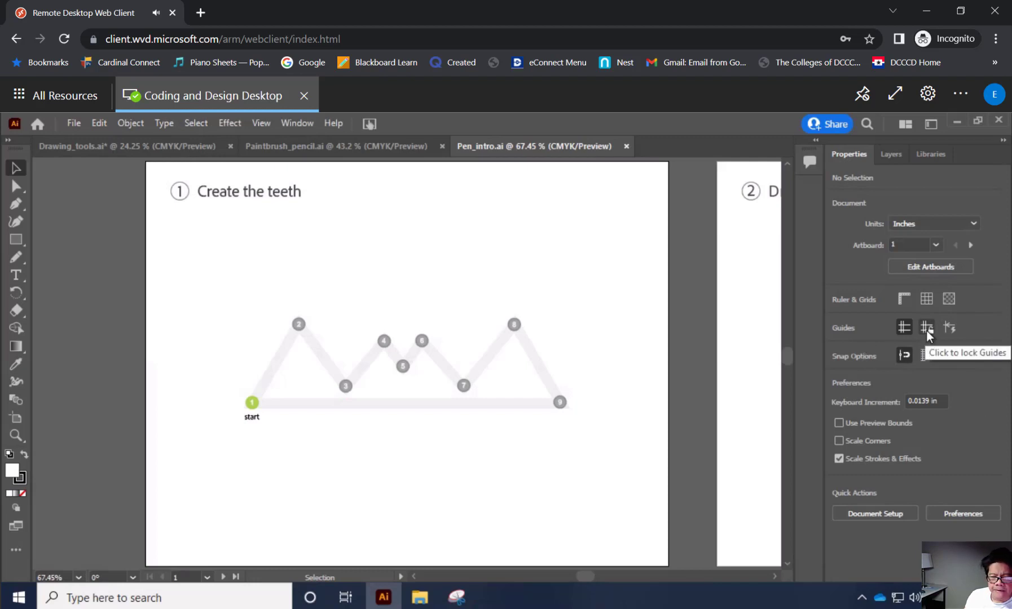
{"action": "left_click", "coordinate": [17, 206]}
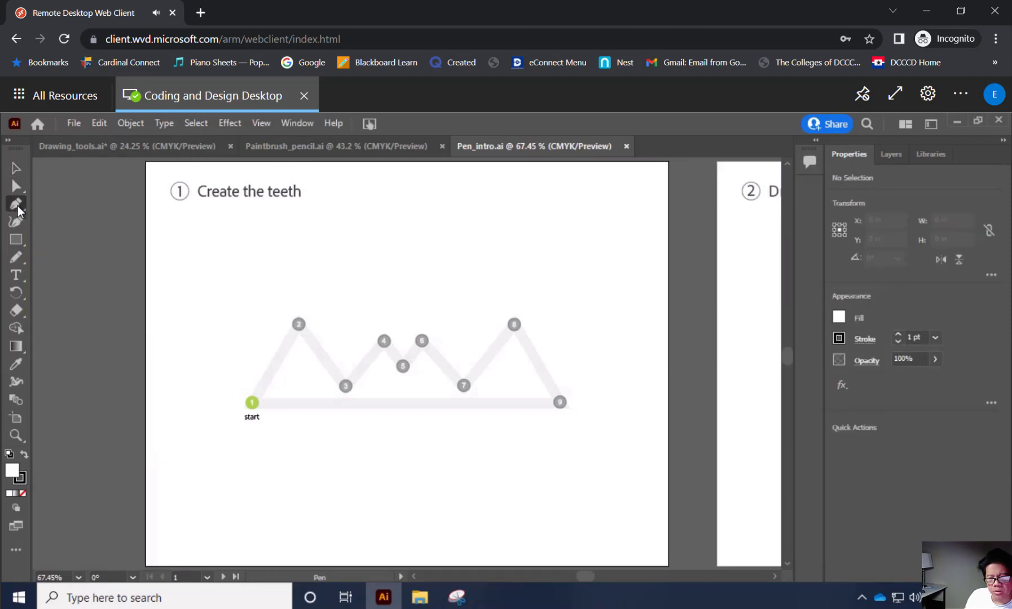
{"action": "left_click", "coordinate": [842, 318]}
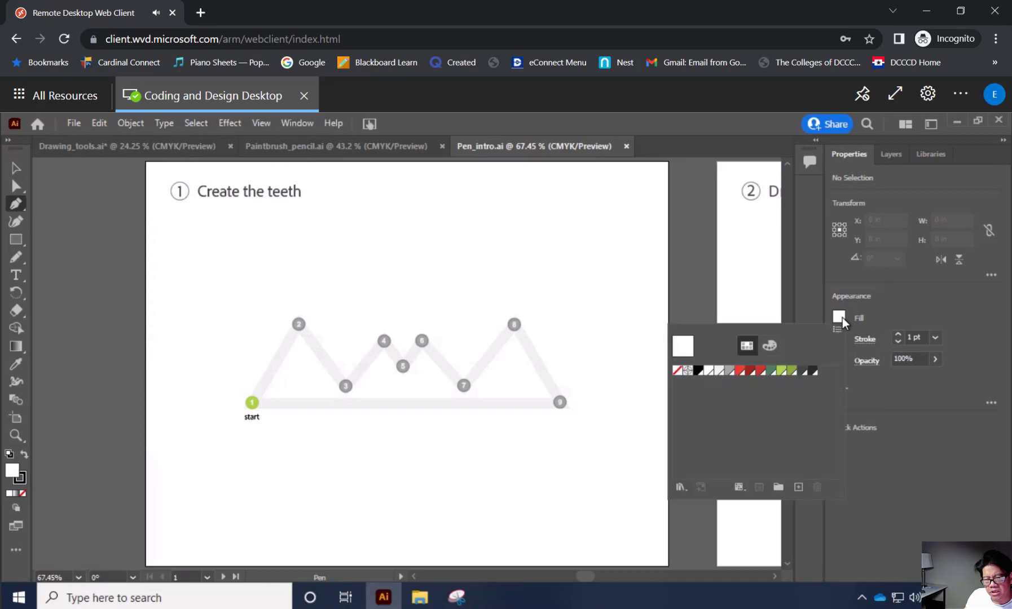
{"action": "left_click", "coordinate": [679, 370]}
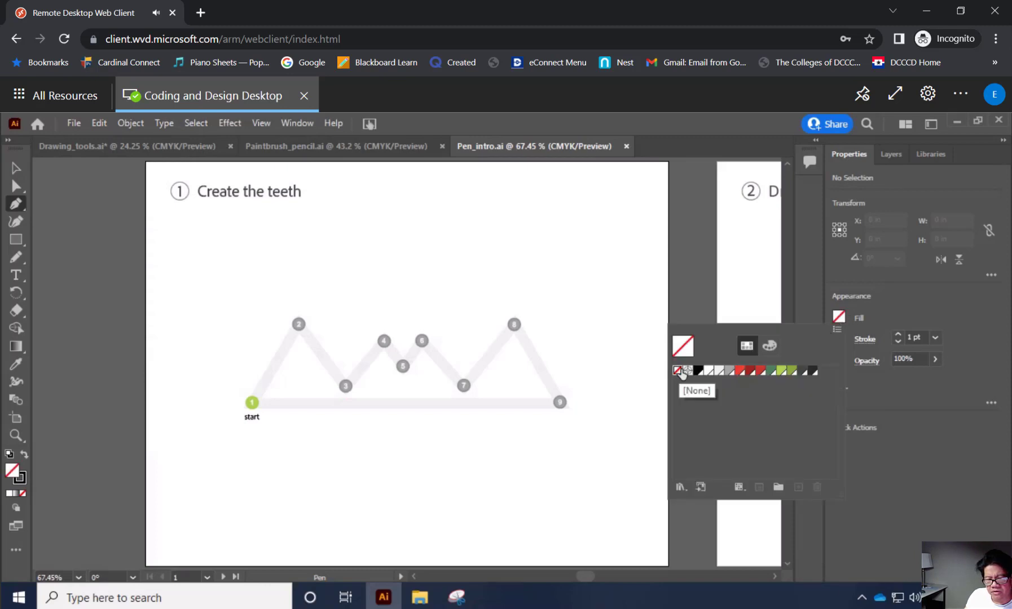
{"action": "left_click", "coordinate": [938, 313]}
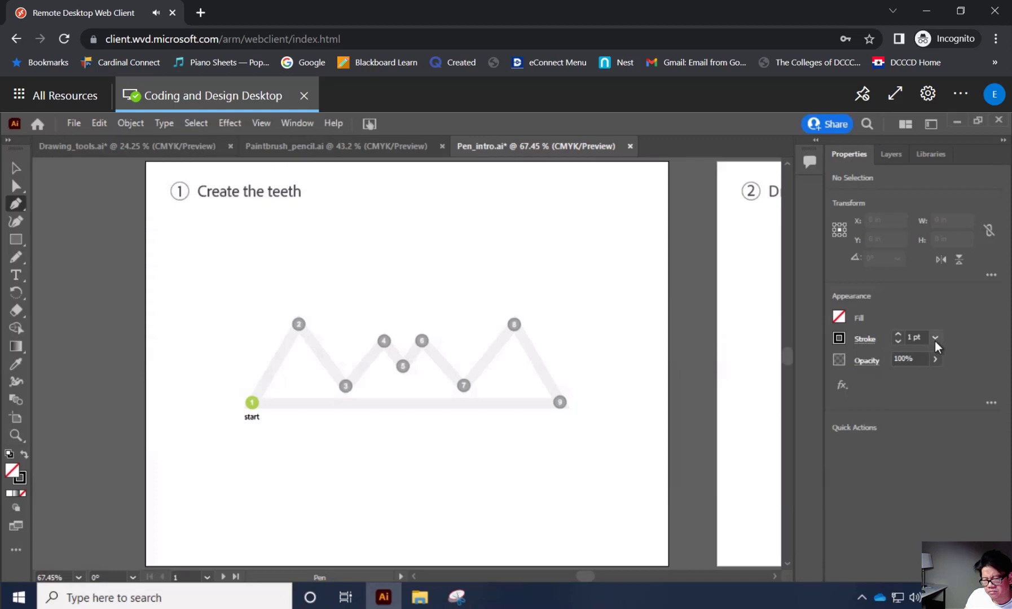
{"action": "left_click", "coordinate": [841, 340]}
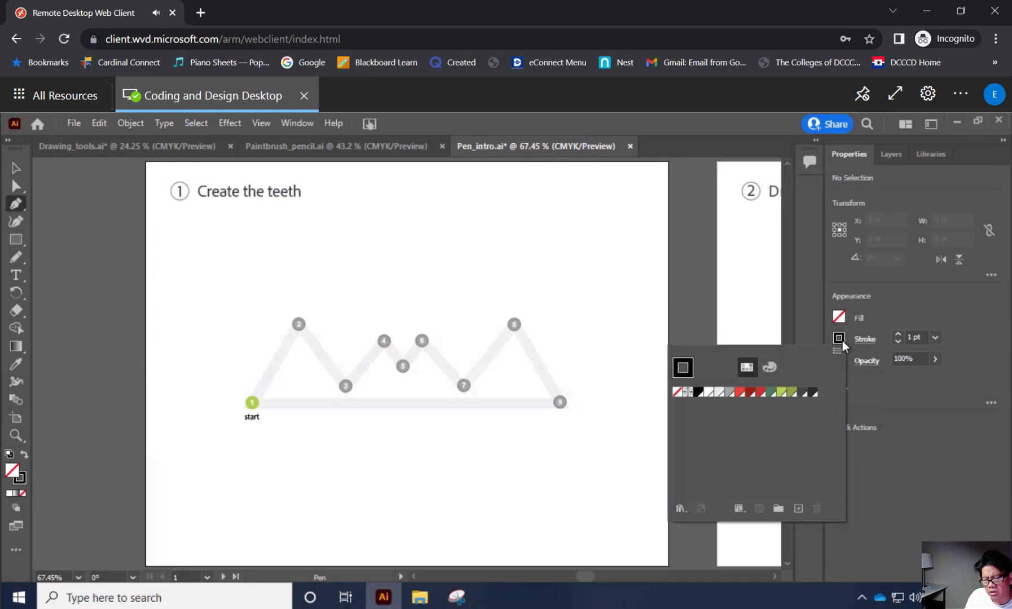
{"action": "left_click", "coordinate": [699, 395]}
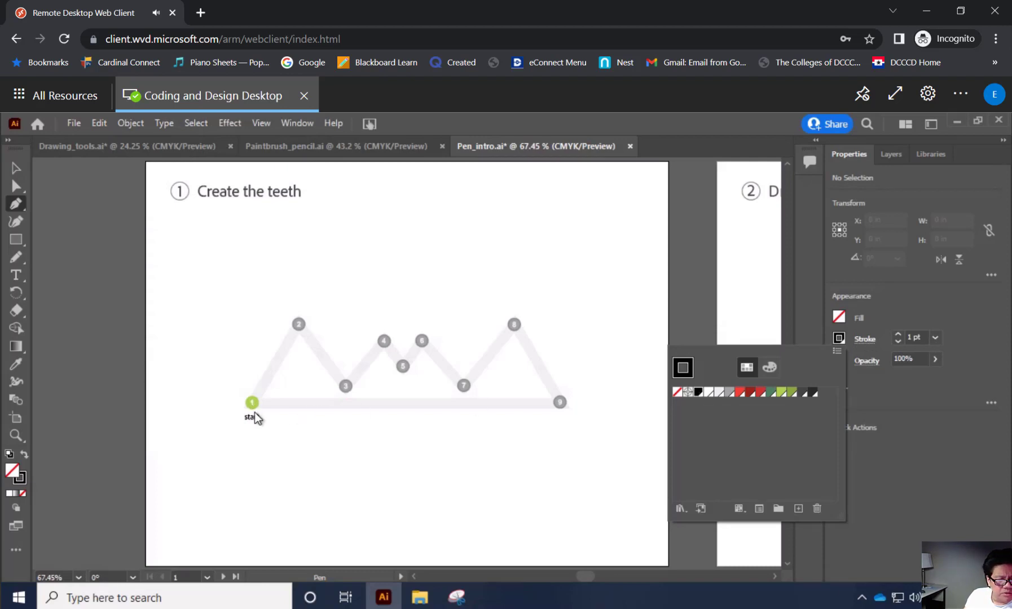
Practise placing a Pen anchor point with split direction handles below the teeth template, and delete it.
{"action": "left_click", "coordinate": [212, 498]}
{"action": "left_click_drag", "start_coordinate": [220, 483], "coordinate": [252, 470]}
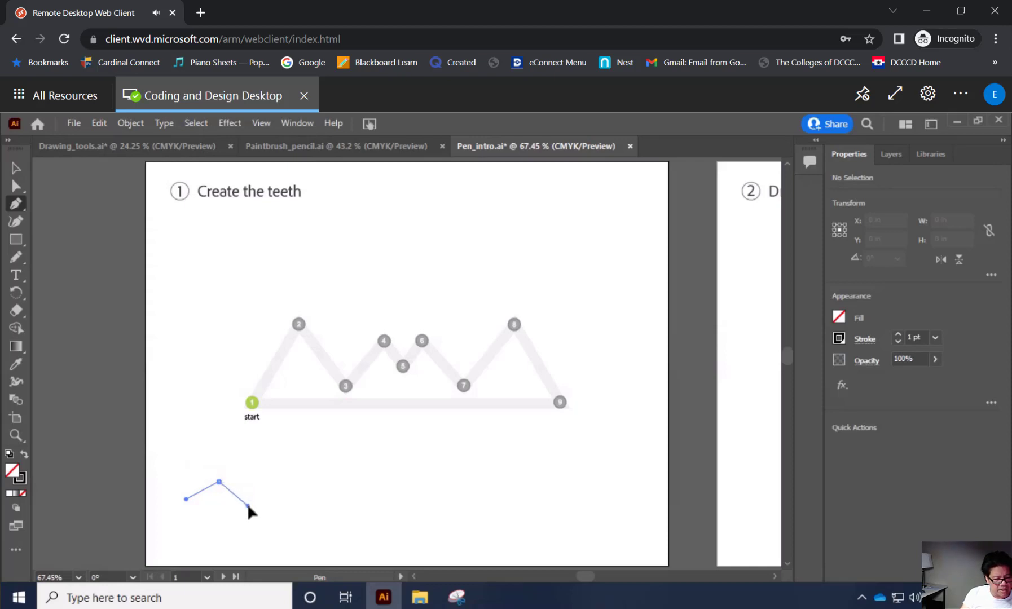
{"action": "left_click", "coordinate": [242, 510]}
{"action": "key", "text": "alt"}
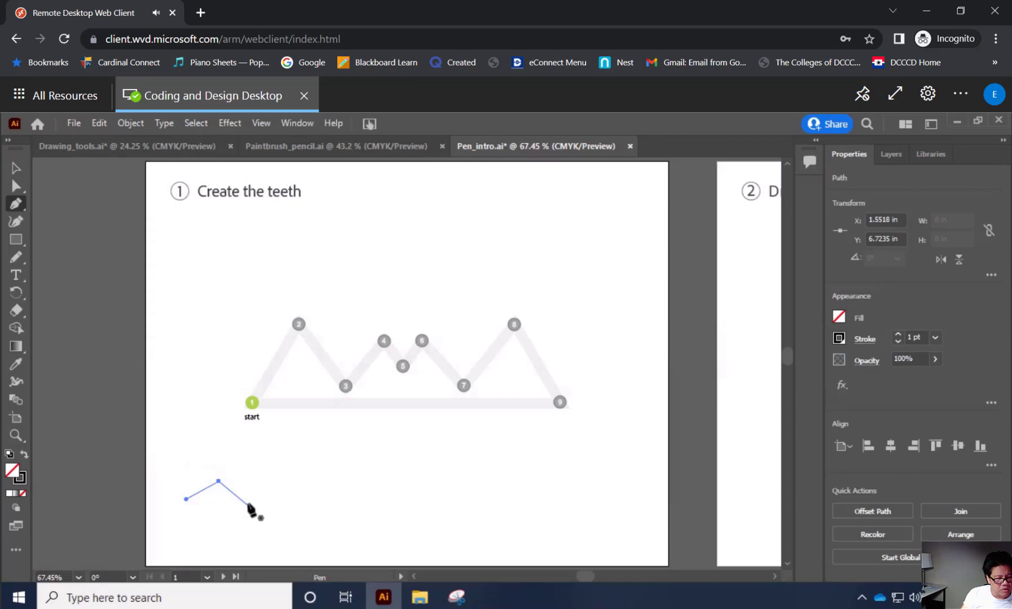
{"action": "key", "text": "Delete"}
Draw a short curved Pen segment below the teeth template, adjusting the direction handles of its starting anchor point.
{"action": "left_click_drag", "start_coordinate": [247, 506], "coordinate": [243, 532]}
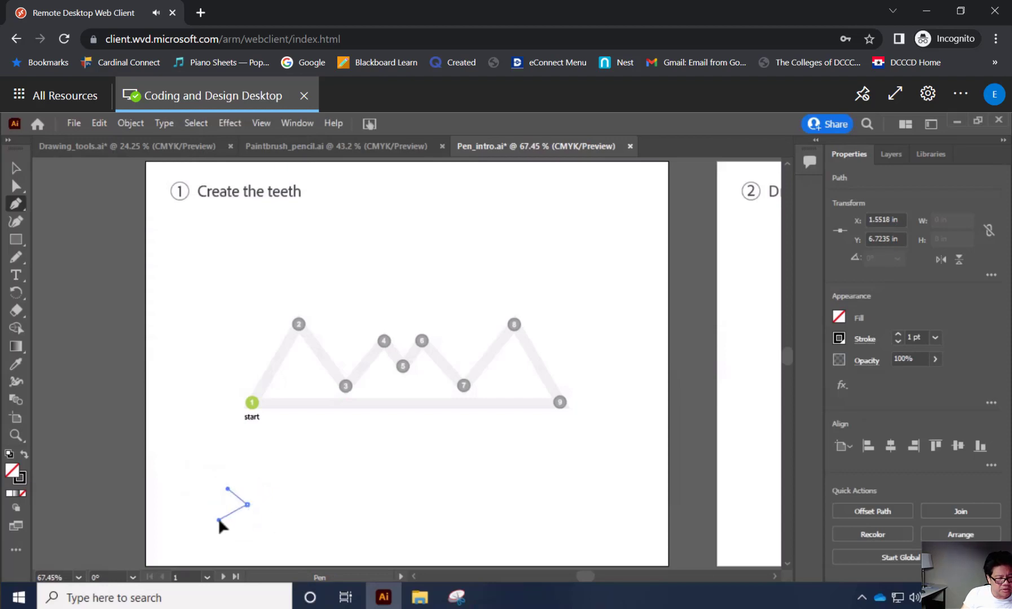
{"action": "left_click", "coordinate": [222, 528]}
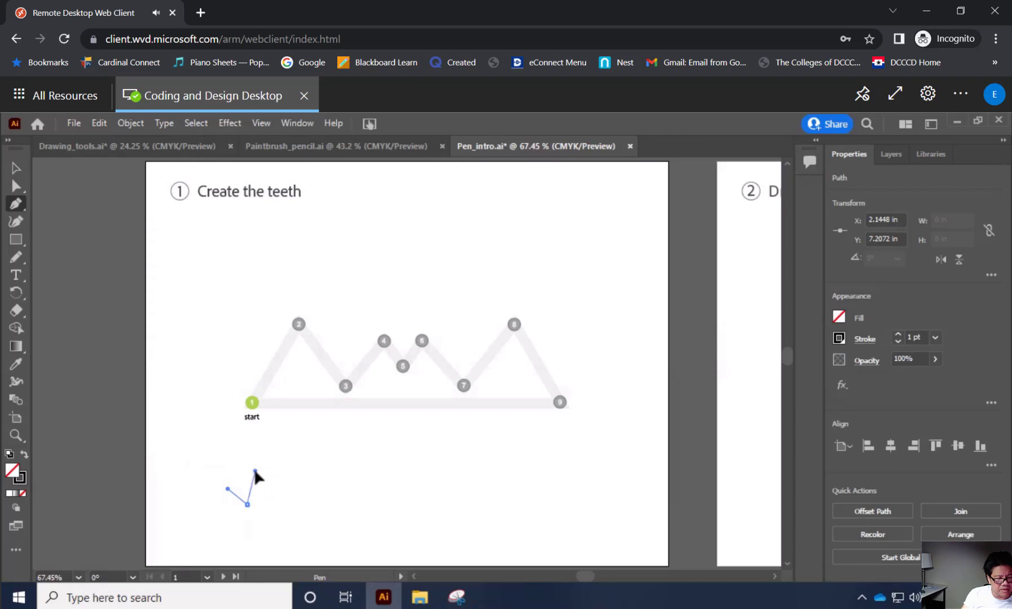
{"action": "key", "text": "ctrl+z"}
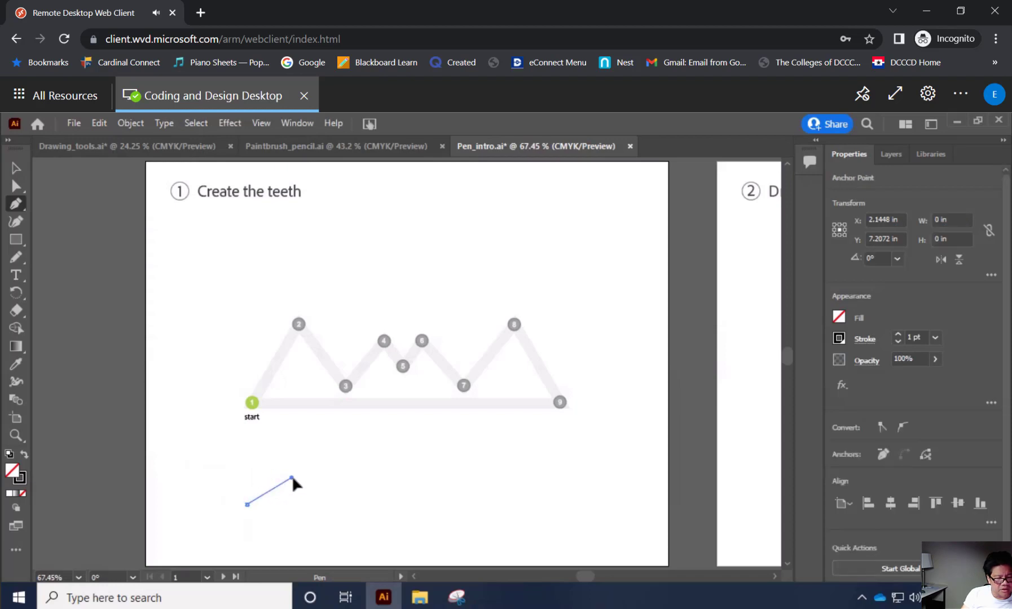
{"action": "left_click", "coordinate": [220, 465]}
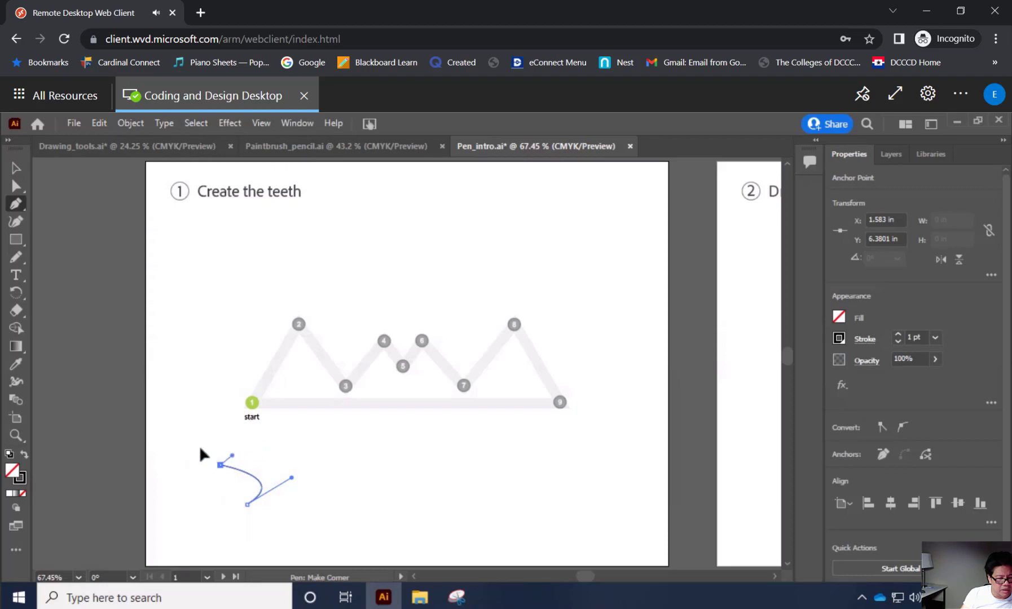
Redirect the second anchor point's outgoing handle to form a corner, and close the practice path with another curve.
{"action": "left_click_drag", "start_coordinate": [200, 449], "coordinate": [195, 421]}
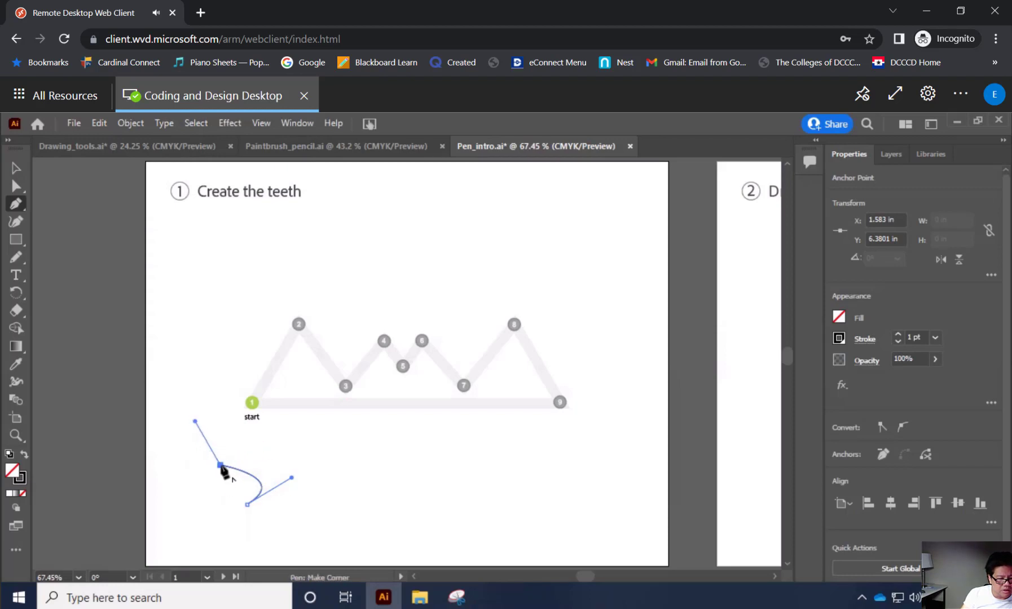
{"action": "left_click", "coordinate": [221, 467]}
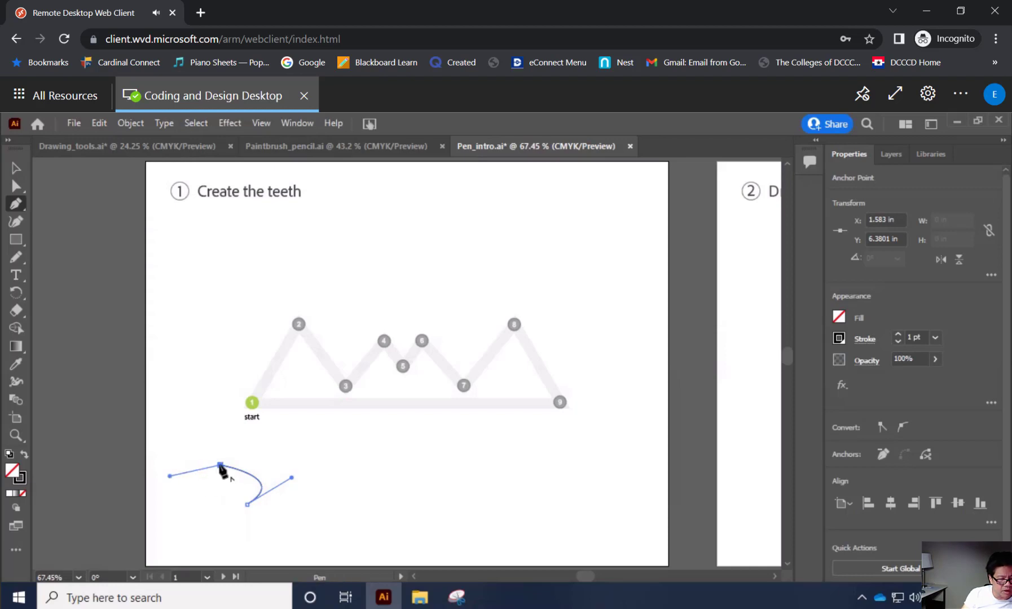
{"action": "left_click_drag", "start_coordinate": [221, 466], "coordinate": [217, 478]}
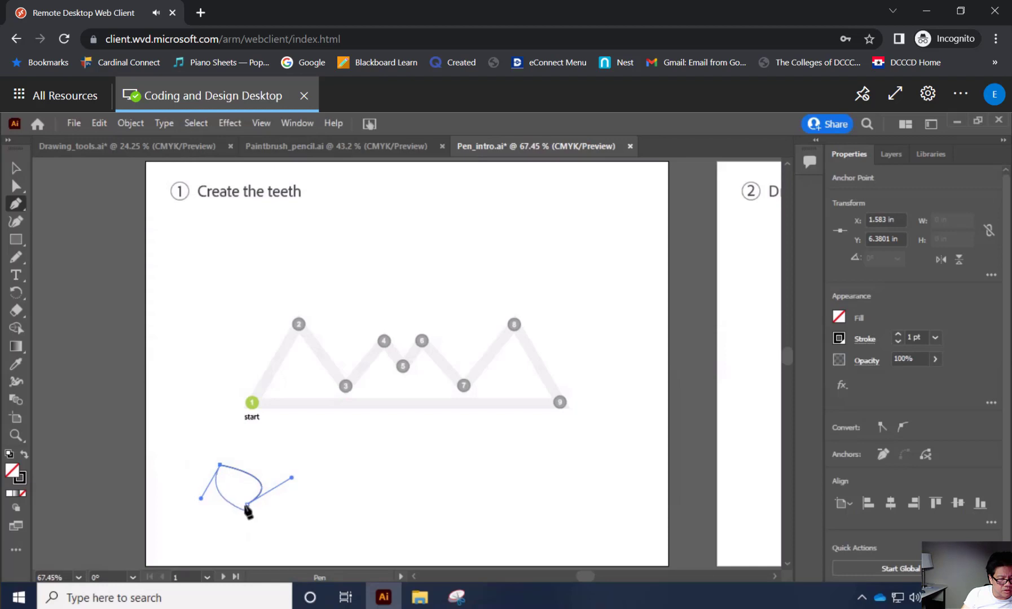
{"action": "left_click_drag", "start_coordinate": [255, 503], "coordinate": [212, 454]}
{"action": "left_click_drag", "start_coordinate": [204, 452], "coordinate": [288, 469]}
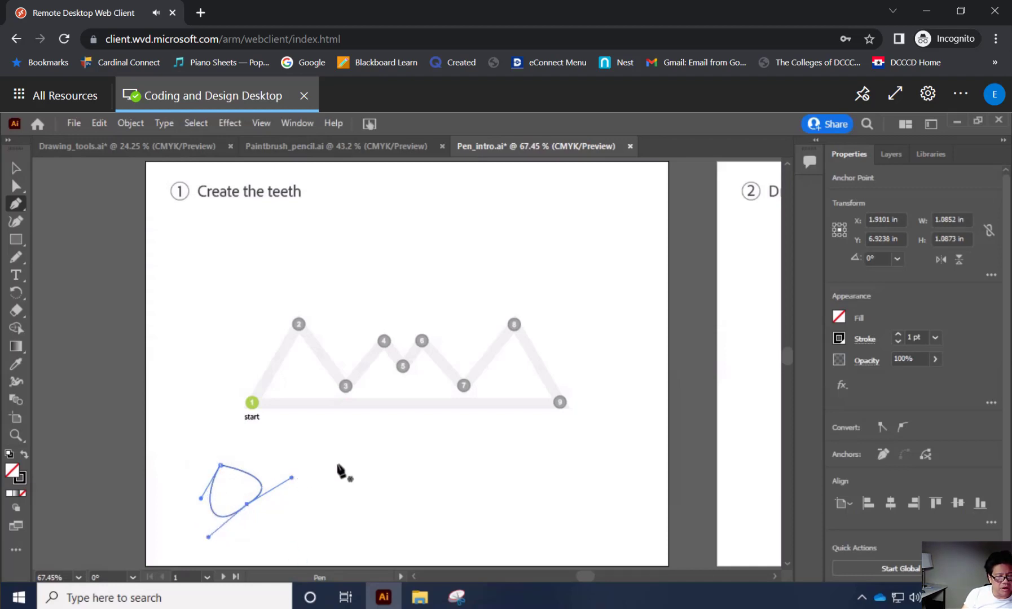
{"action": "left_click", "coordinate": [253, 403]}
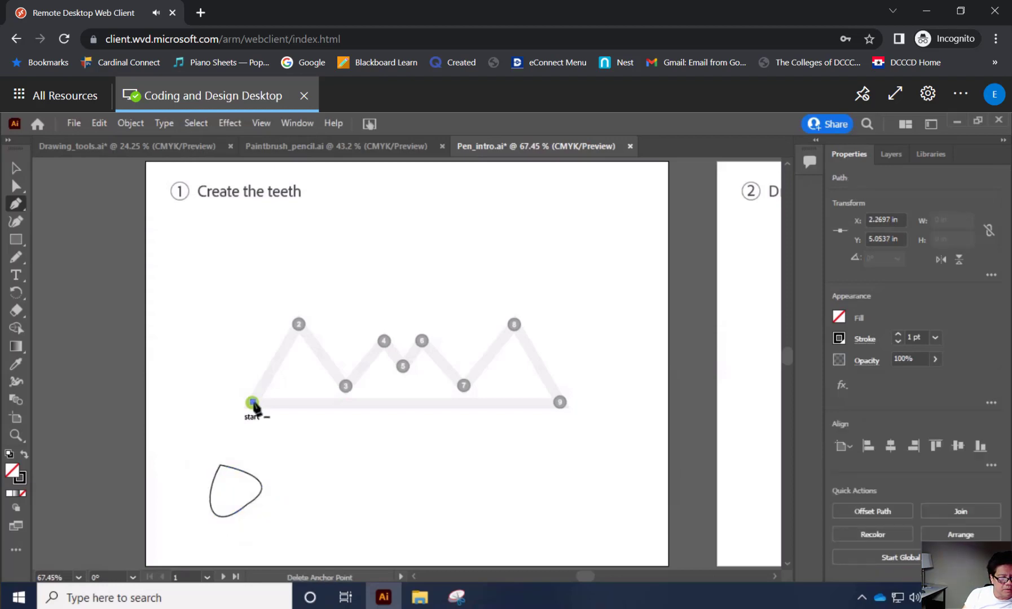
{"action": "left_click", "coordinate": [253, 403]}
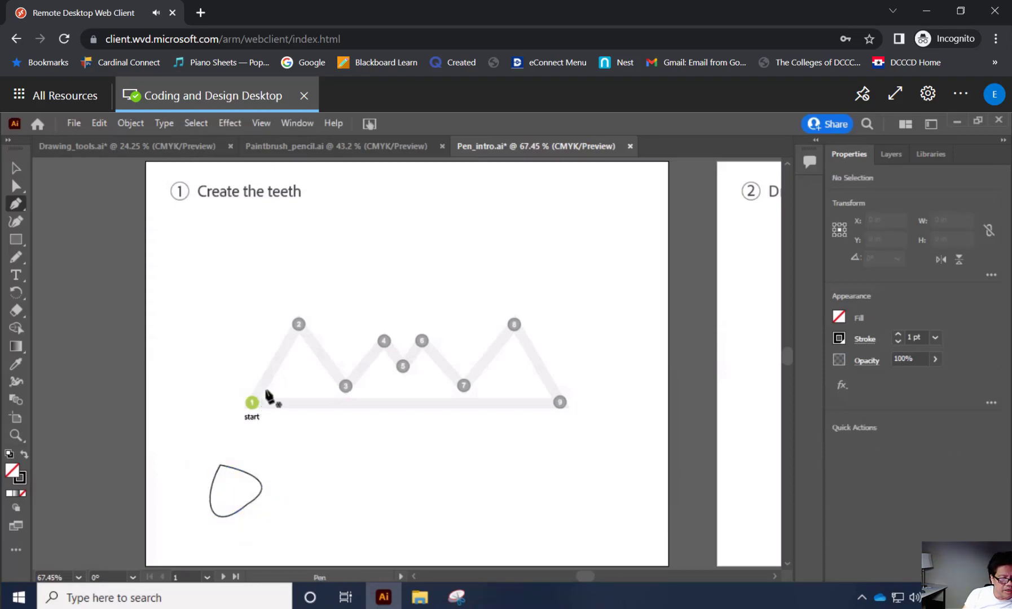
{"action": "left_click", "coordinate": [299, 325]}
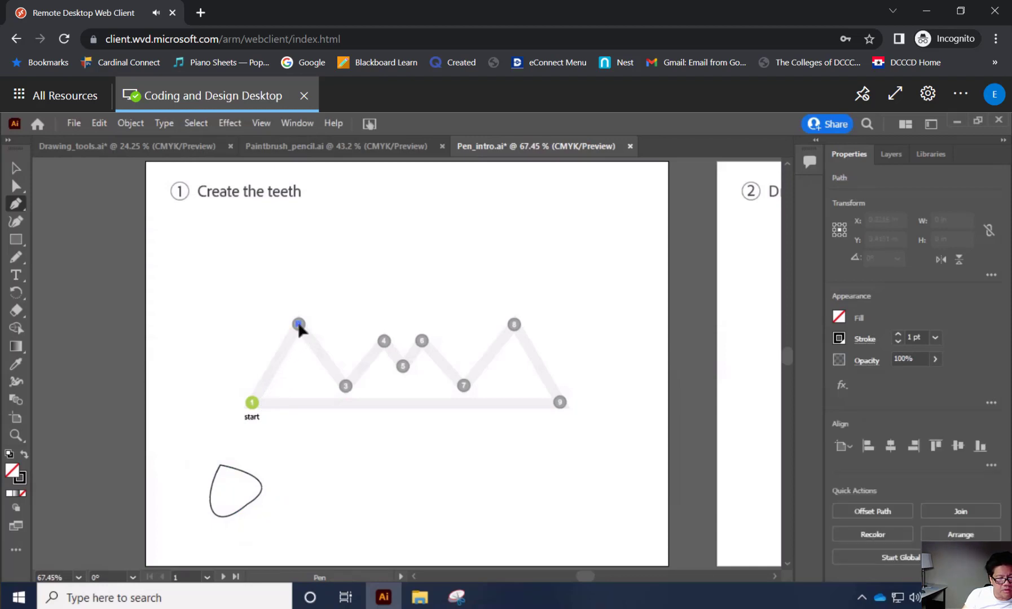
{"action": "left_click", "coordinate": [253, 404]}
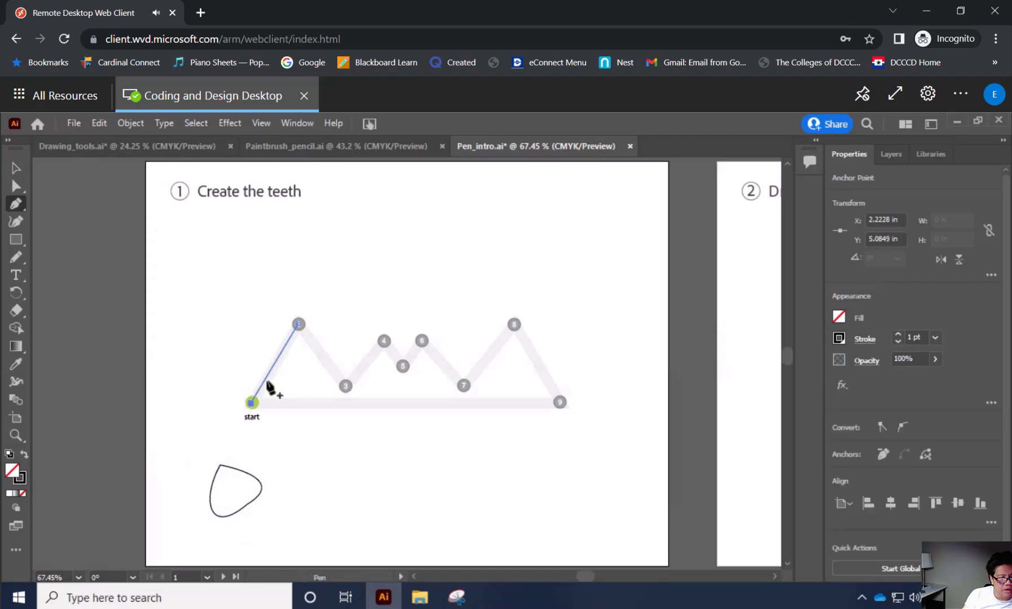
{"action": "left_click", "coordinate": [299, 326]}
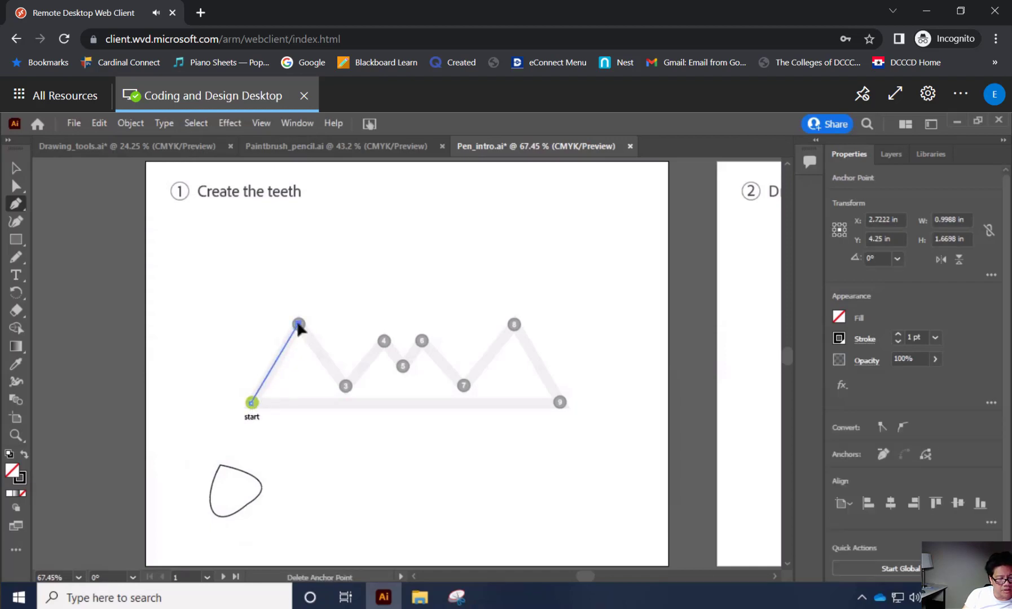
{"action": "key", "text": "ctrl+z"}
{"action": "key", "text": "ctrl+z"}
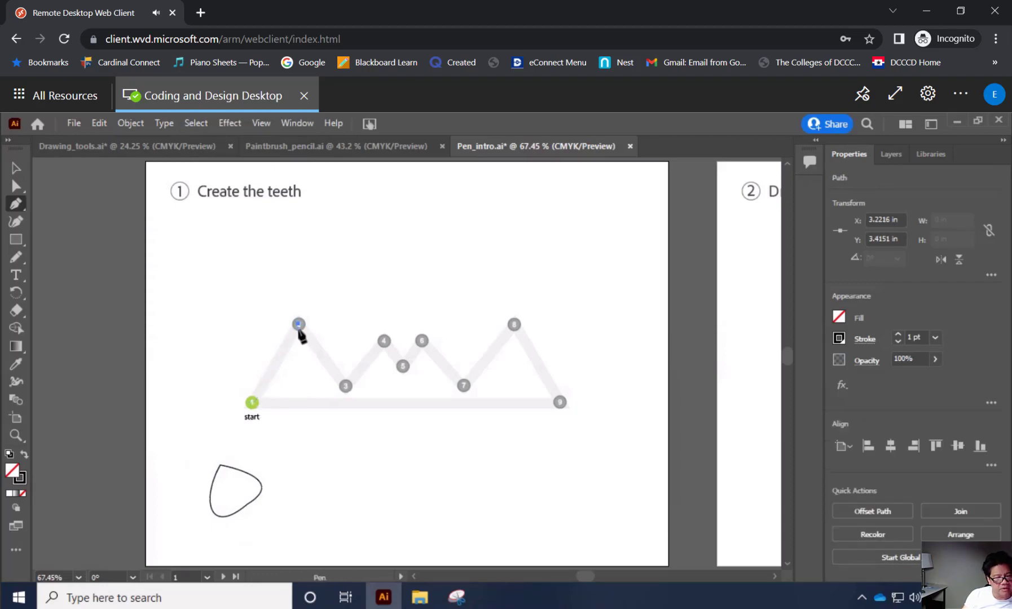
Trace the teeth template with straight Pen segments from start point 1 through point 7.
{"action": "left_click", "coordinate": [252, 402]}
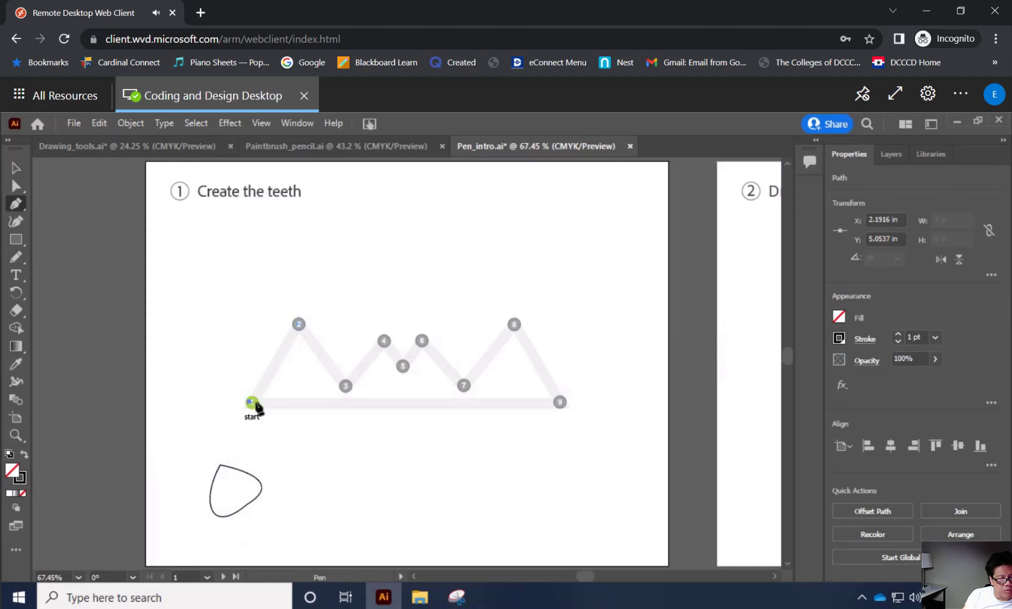
{"action": "left_click", "coordinate": [299, 325]}
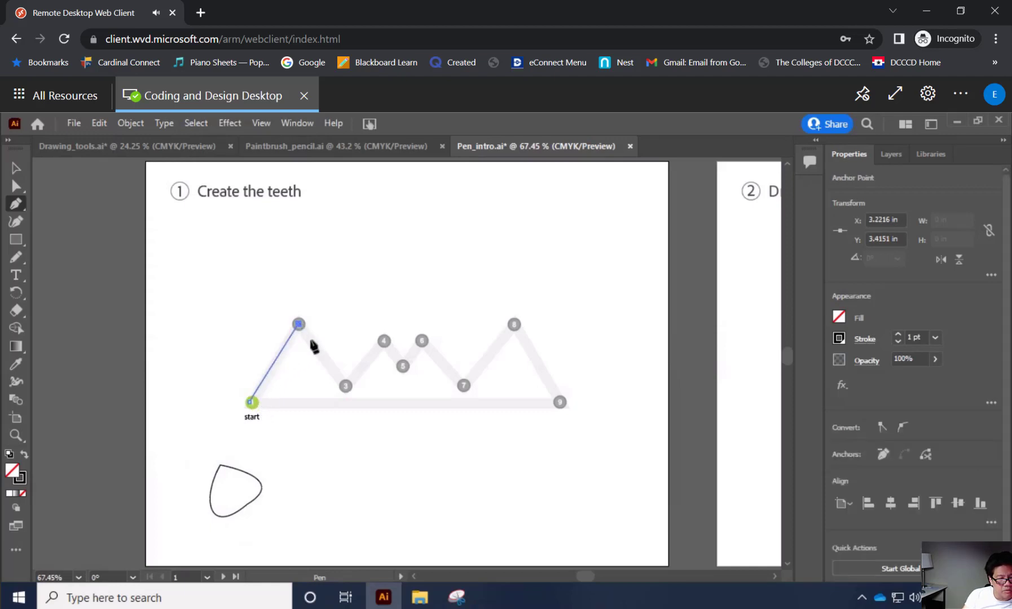
{"action": "left_click", "coordinate": [345, 388]}
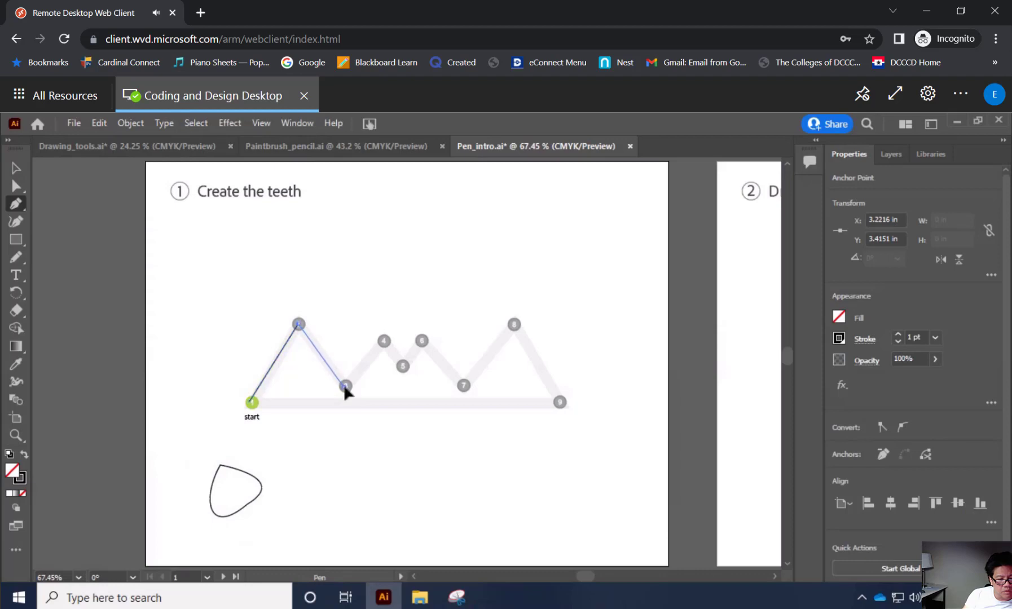
{"action": "left_click", "coordinate": [384, 342]}
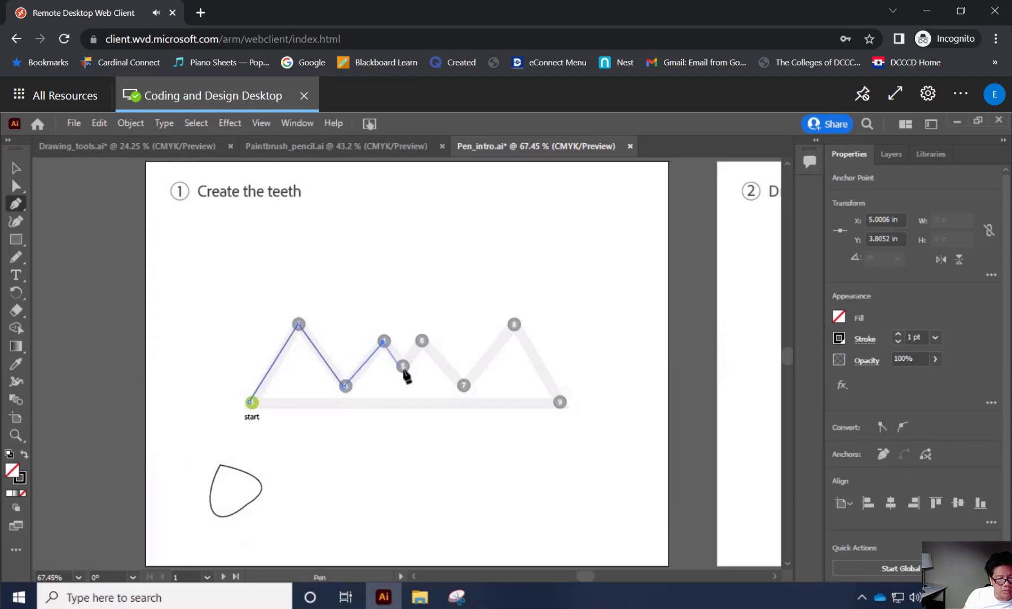
{"action": "left_click", "coordinate": [403, 367]}
{"action": "left_click", "coordinate": [423, 342]}
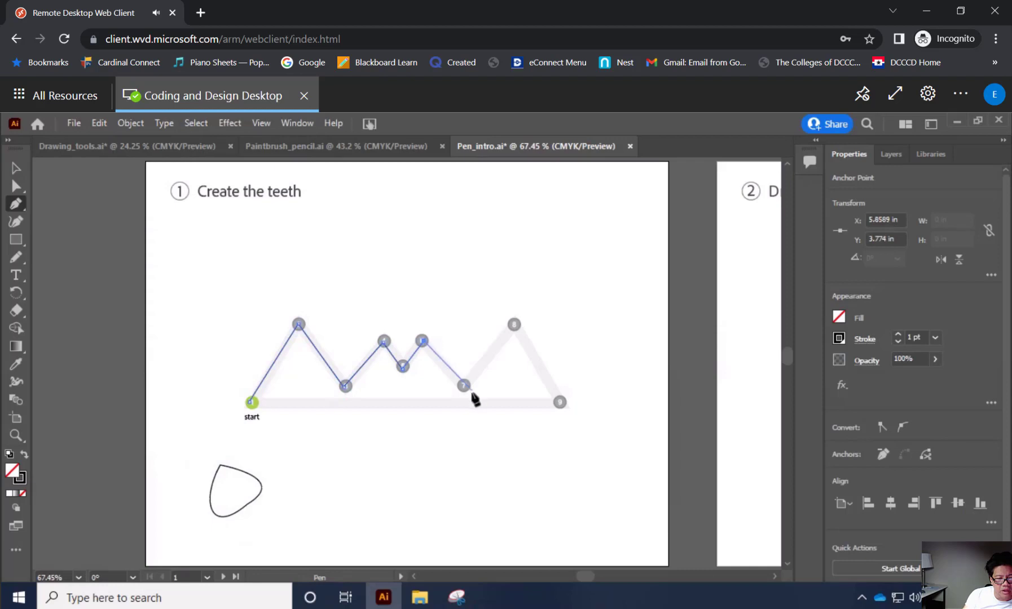
{"action": "left_click", "coordinate": [464, 389]}
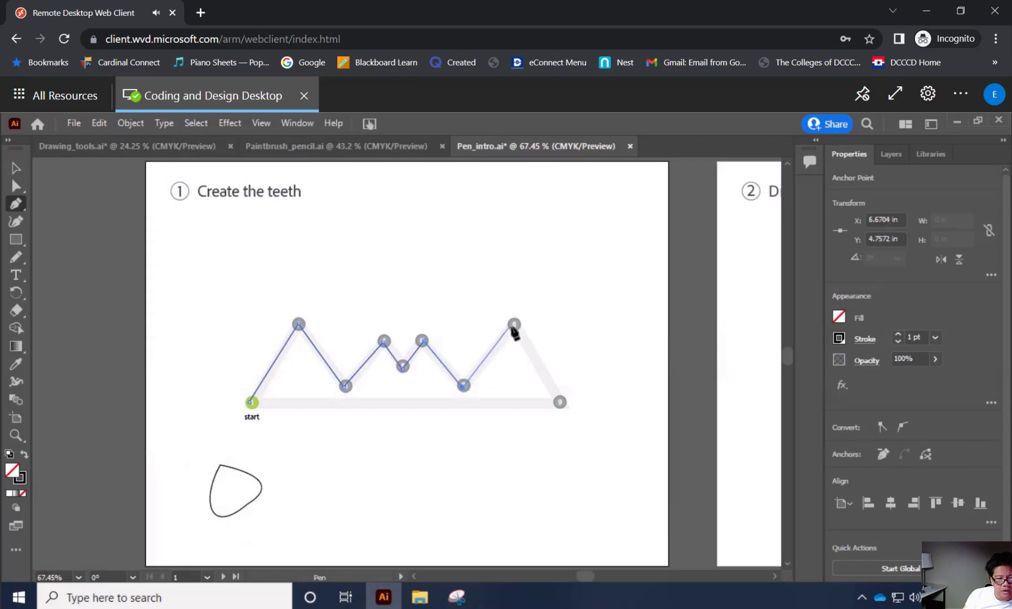
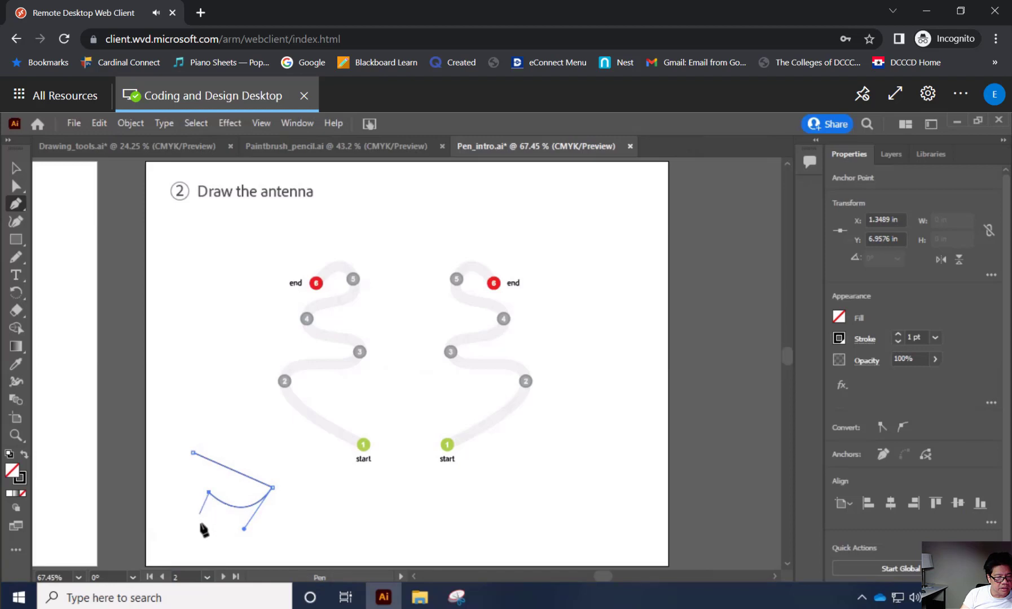
Extend the practice path below the left antenna template with straight Pen segments, and dismiss the anchor point warning.
{"action": "left_click", "coordinate": [198, 523]}
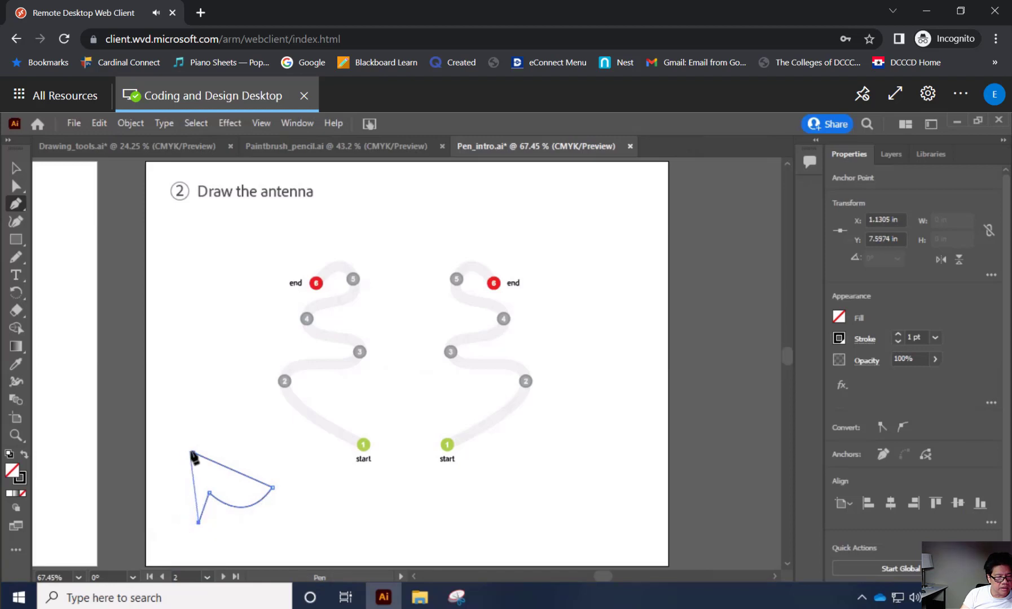
{"action": "left_click_drag", "start_coordinate": [191, 454], "coordinate": [202, 481]}
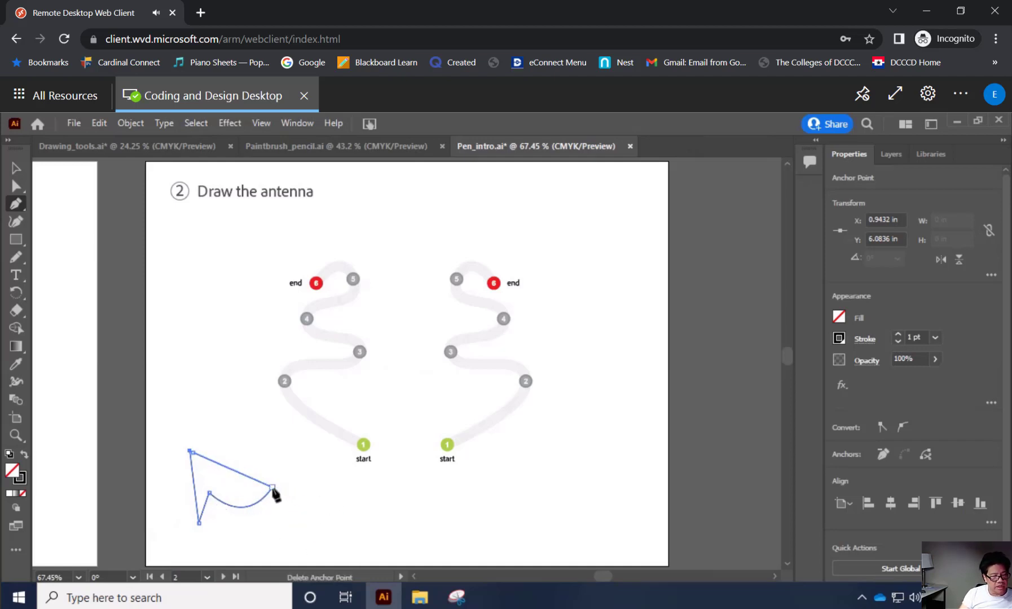
{"action": "left_click_drag", "start_coordinate": [273, 493], "coordinate": [225, 529]}
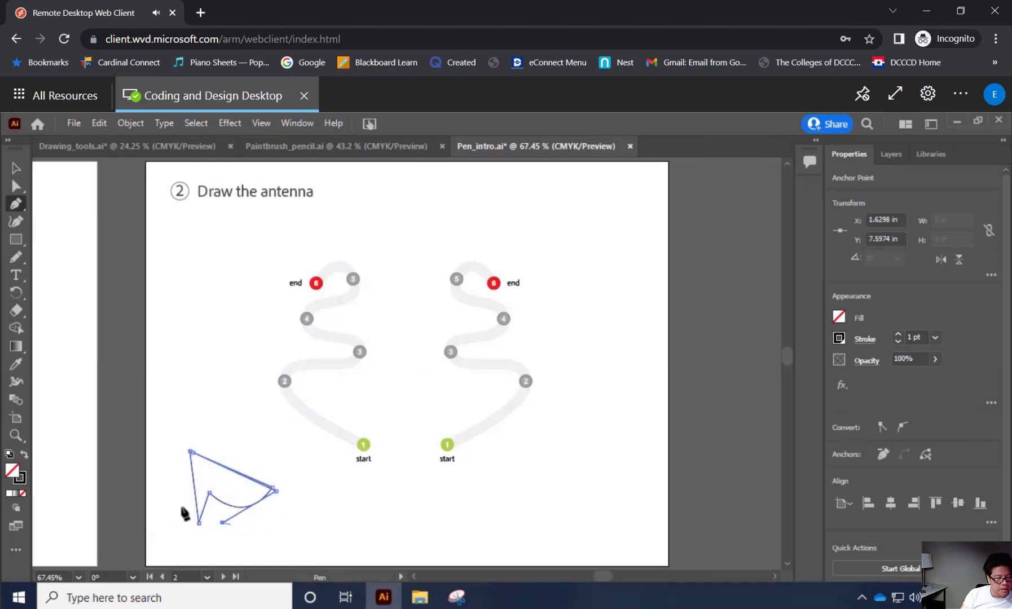
{"action": "left_click", "coordinate": [199, 523]}
{"action": "left_click", "coordinate": [199, 531]}
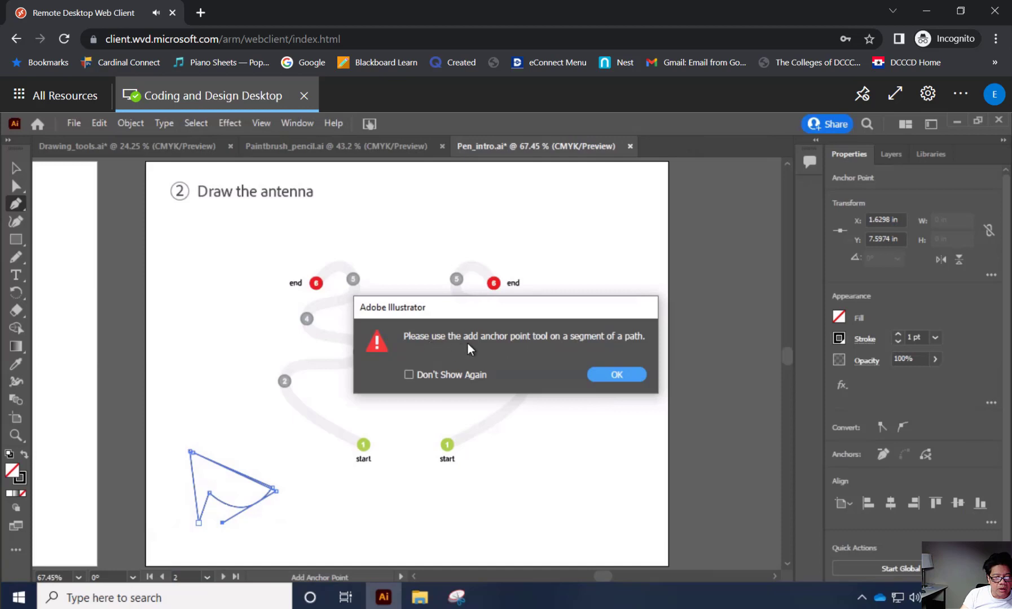
{"action": "left_click", "coordinate": [633, 376]}
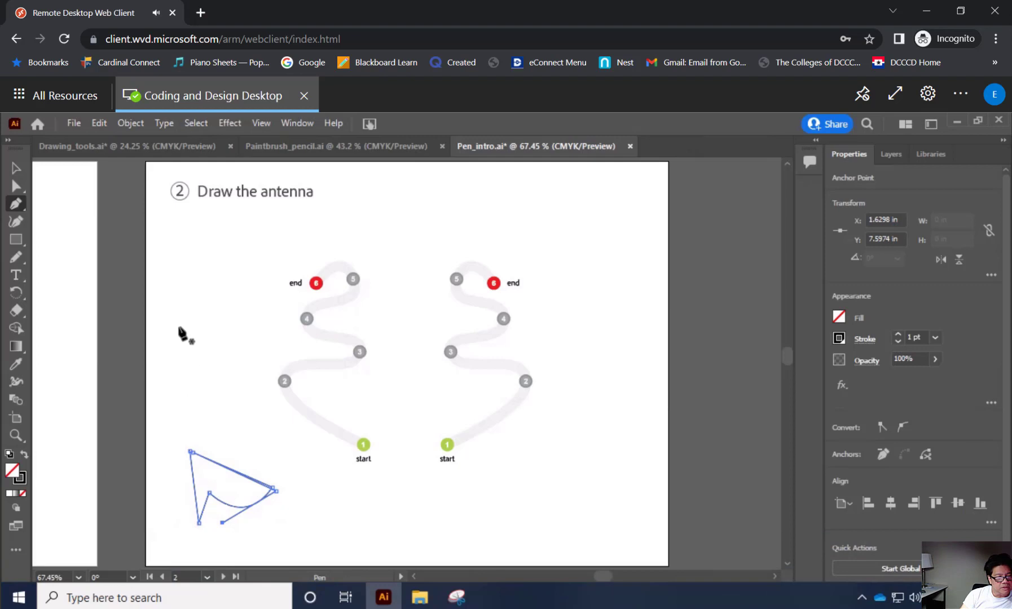
Draw an open practice path below the artboard 2 heading with a curved segment, a corner and a second curve, and end it.
{"action": "left_click", "coordinate": [174, 253], "text": "ctrl"}
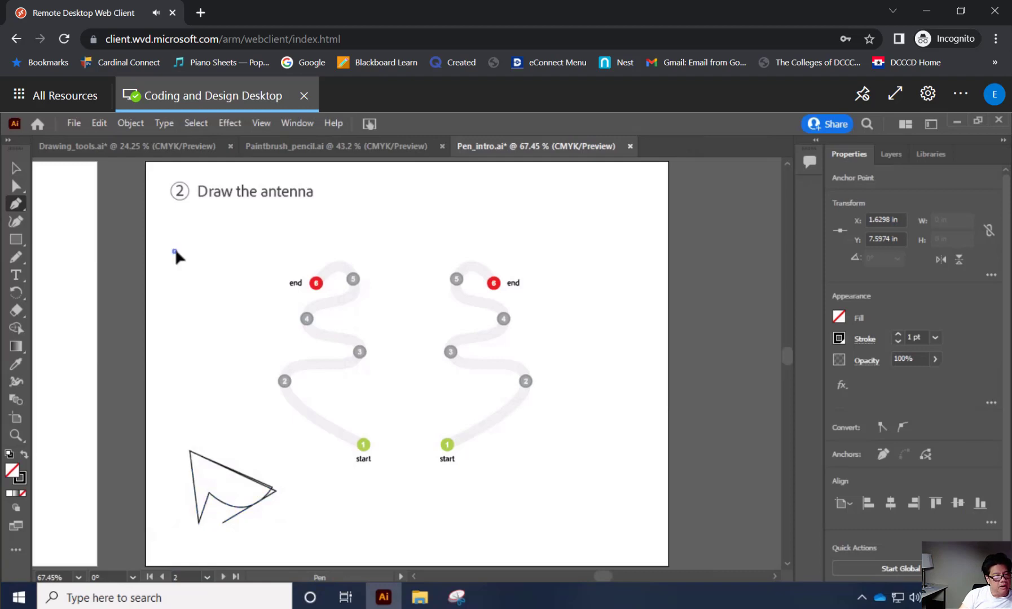
{"action": "left_click_drag", "start_coordinate": [212, 253], "coordinate": [172, 281]}
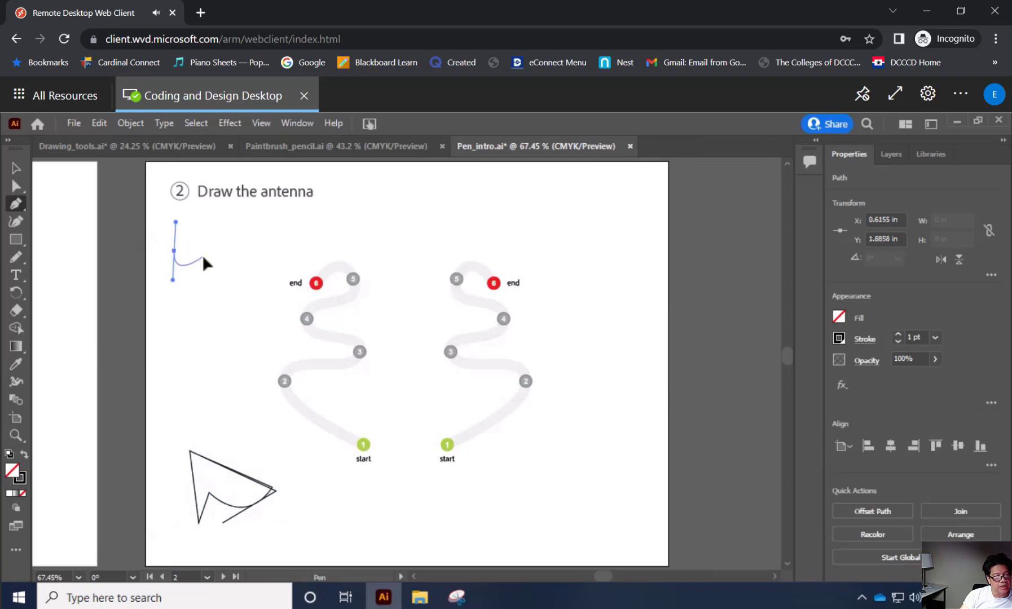
{"action": "left_click", "coordinate": [202, 257]}
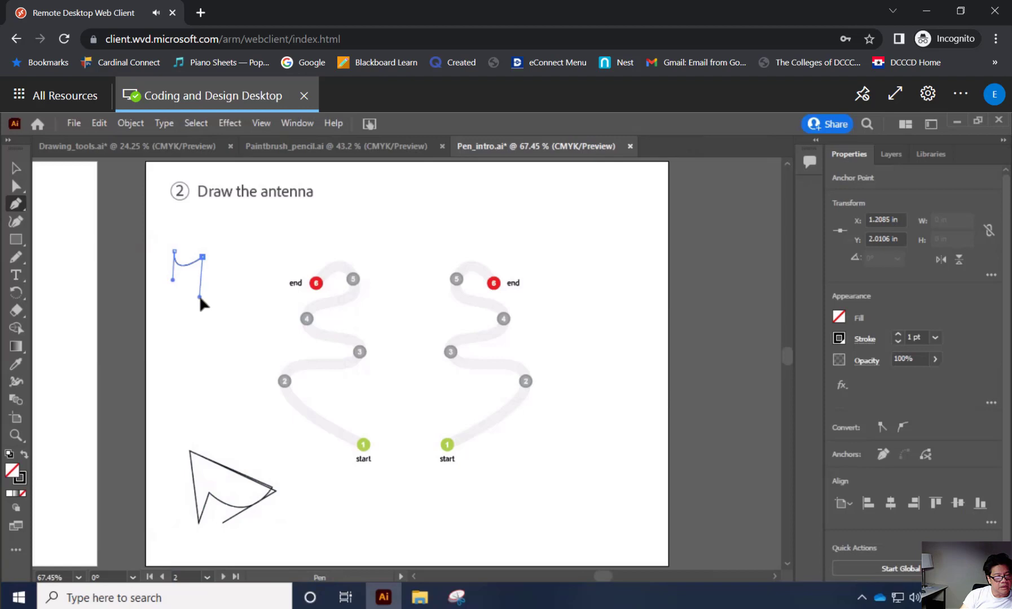
{"action": "left_click", "coordinate": [200, 297]}
{"action": "left_click_drag", "start_coordinate": [200, 297], "coordinate": [171, 283]}
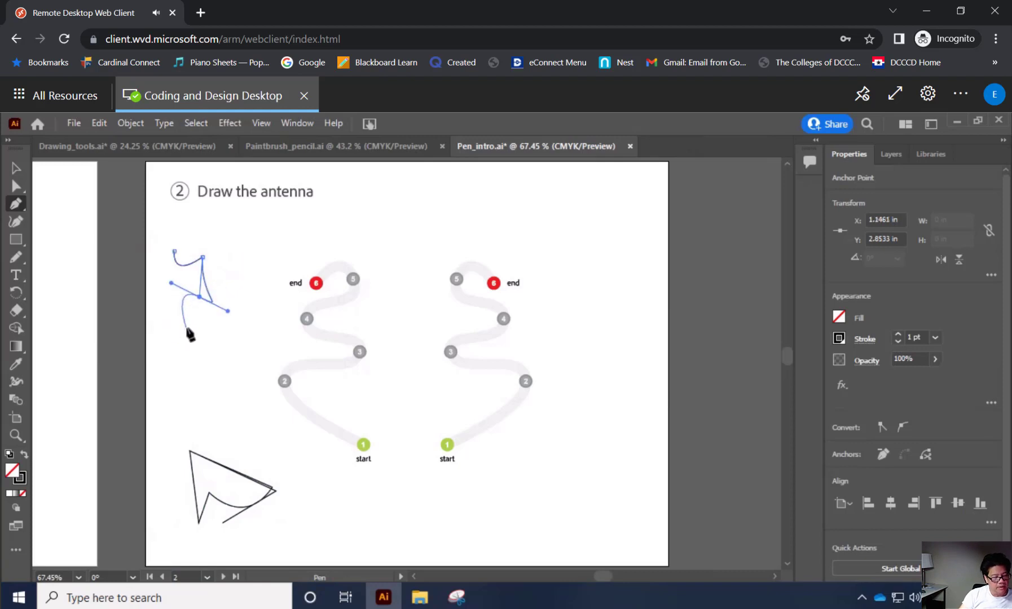
{"action": "key", "text": "Escape"}
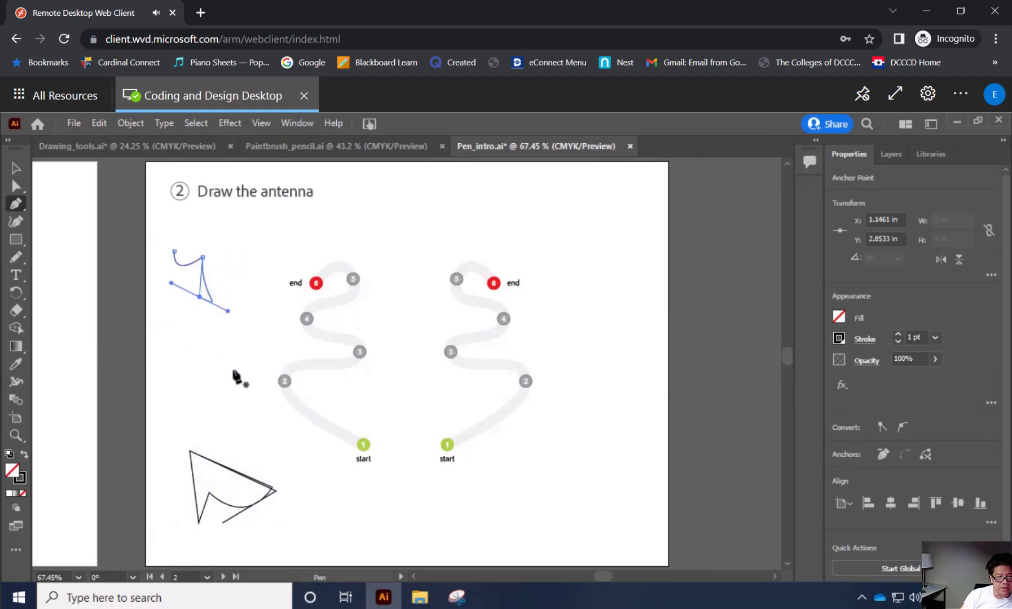
Draw a closed practice shape above the pointed one, combining a straight segment with curves joined at corner points.
{"action": "left_click", "coordinate": [180, 382]}
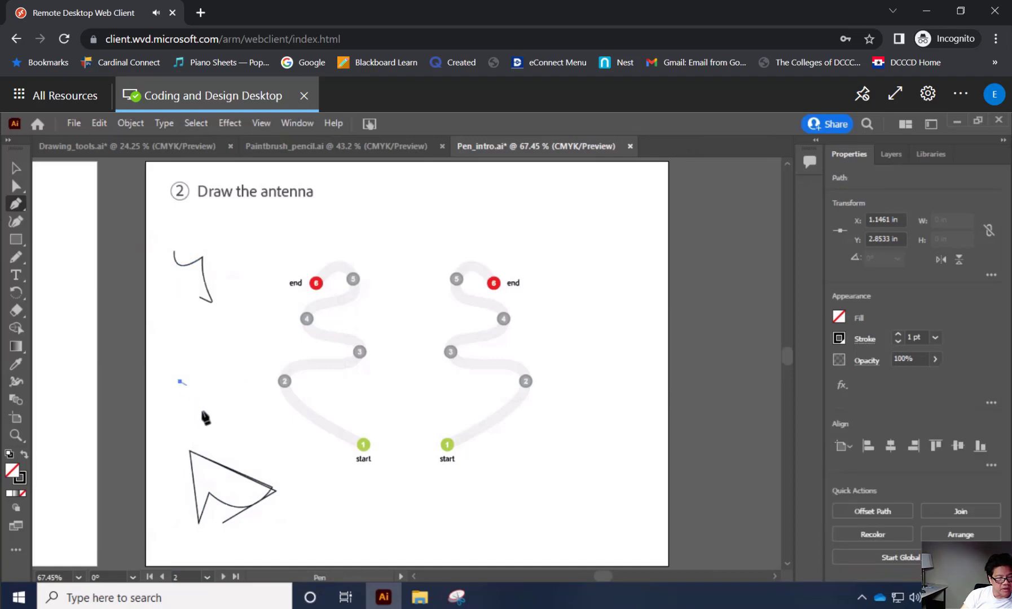
{"action": "left_click_drag", "start_coordinate": [235, 413], "coordinate": [265, 429]}
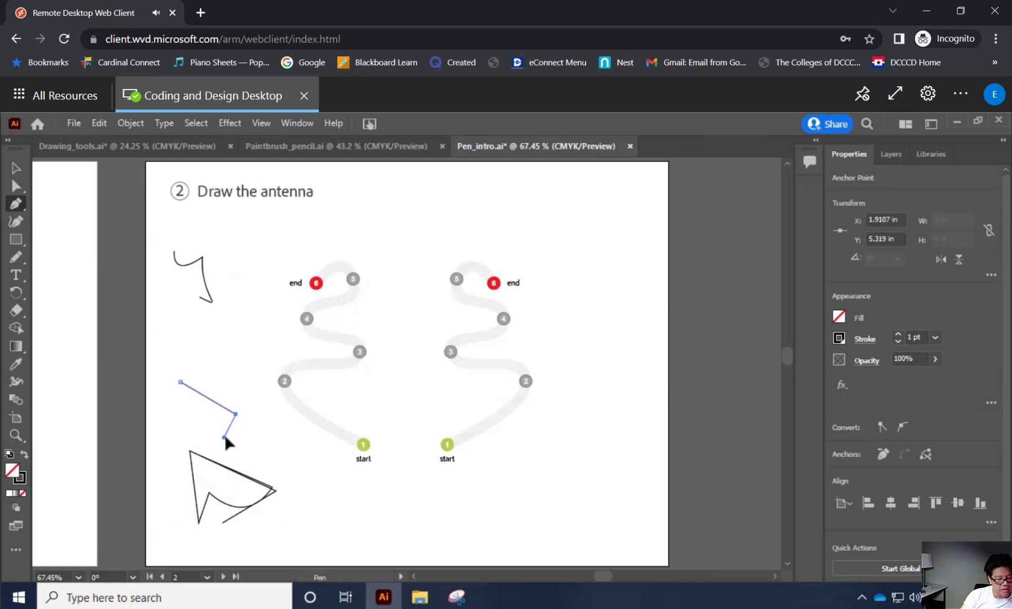
{"action": "key", "text": "alt"}
{"action": "left_click_drag", "start_coordinate": [224, 438], "coordinate": [182, 438]}
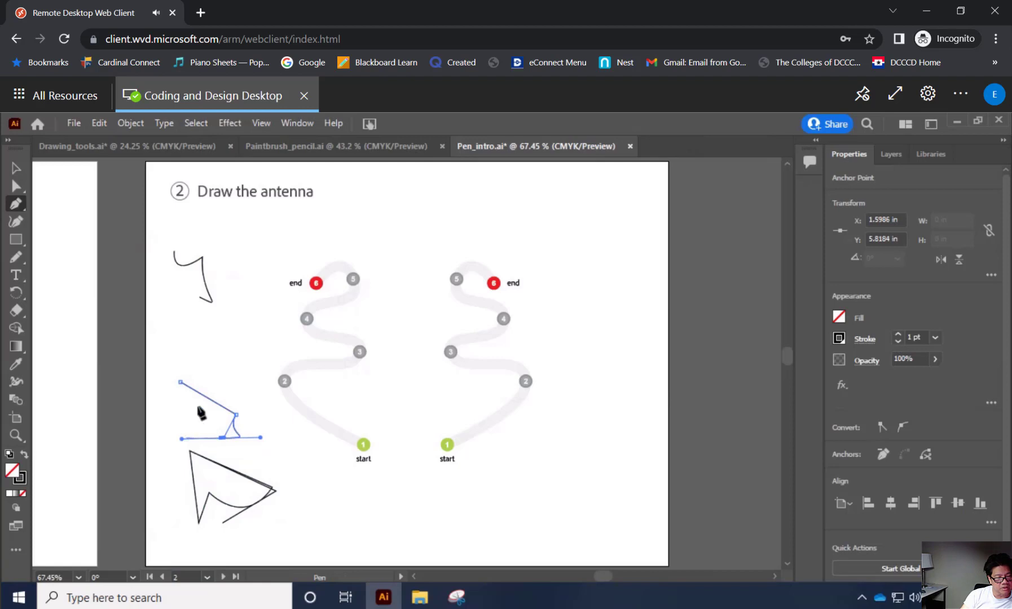
{"action": "left_click", "coordinate": [180, 383]}
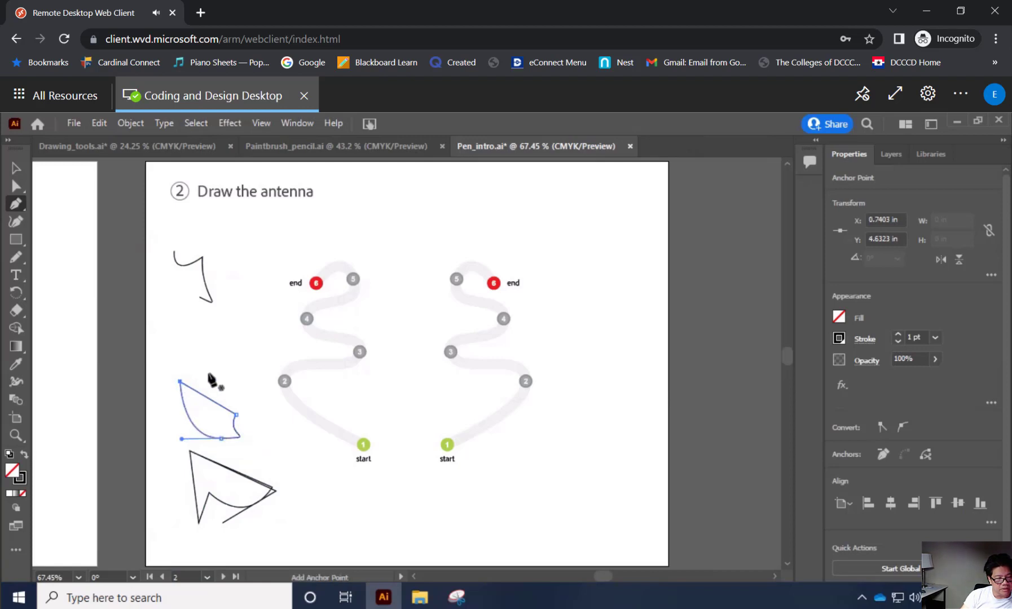
Draw a small closed triangle above the curved practice shape, and a short open curved path just above the triangle.
{"action": "left_click_drag", "start_coordinate": [208, 371], "coordinate": [209, 388]}
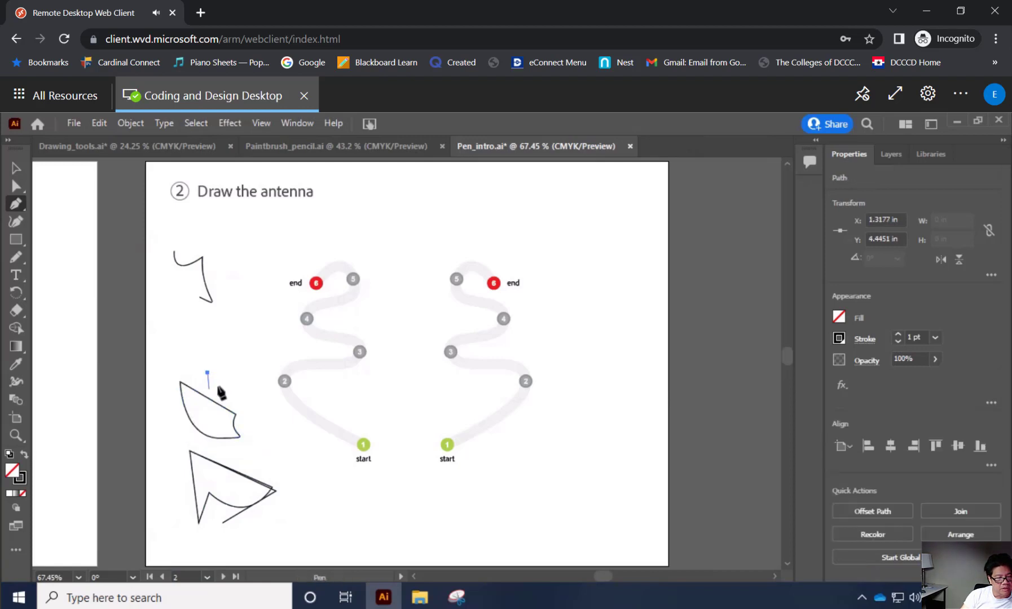
{"action": "left_click", "coordinate": [232, 371]}
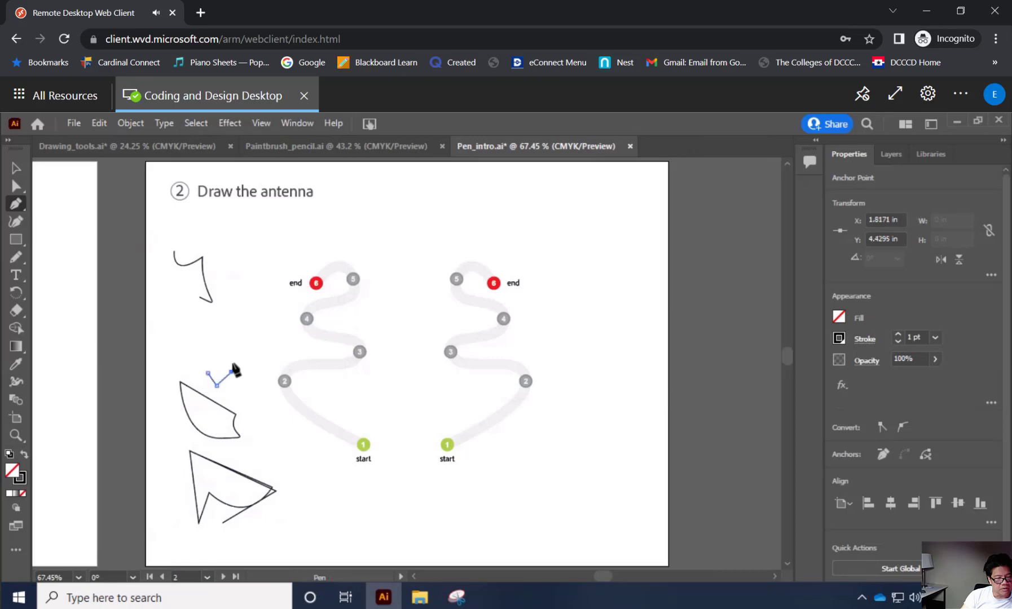
{"action": "left_click", "coordinate": [207, 373]}
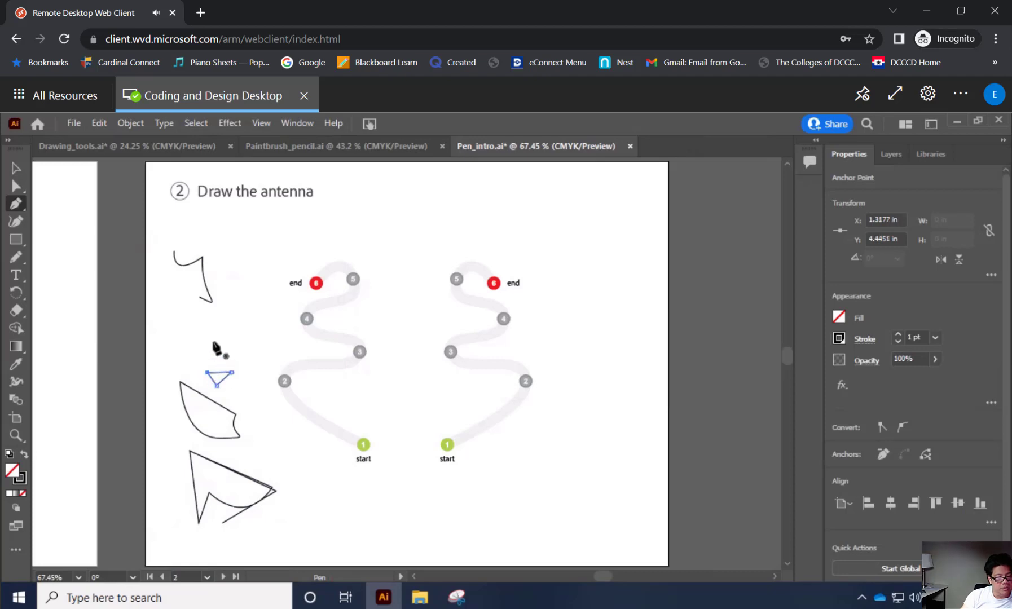
{"action": "left_click_drag", "start_coordinate": [195, 327], "coordinate": [208, 346]}
{"action": "left_click", "coordinate": [225, 319]}
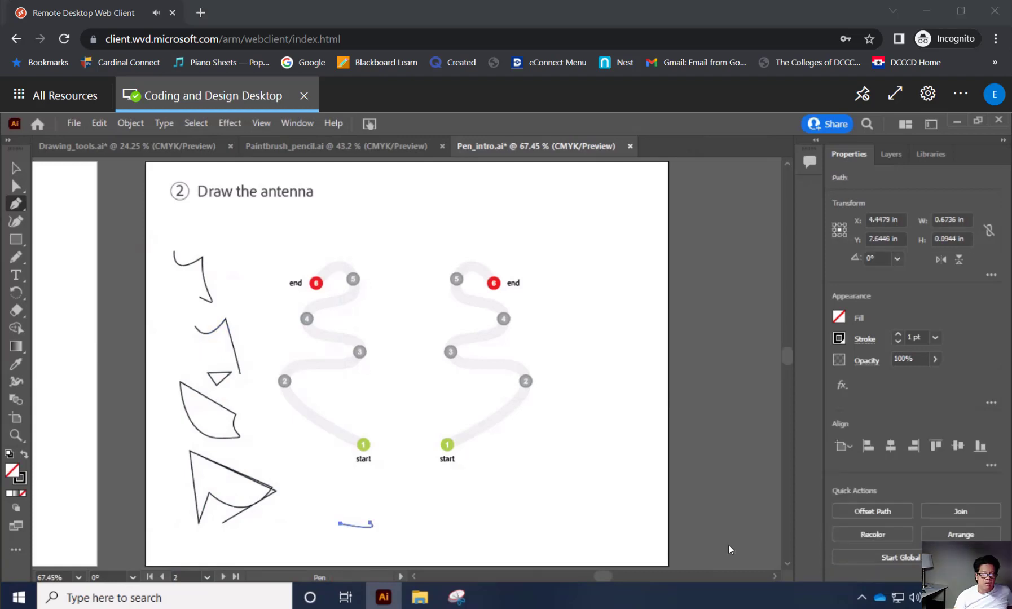
Trace the left antenna template with curved Pen segments from start point 1 through points 2 and 3.
{"action": "left_click", "coordinate": [364, 447]}
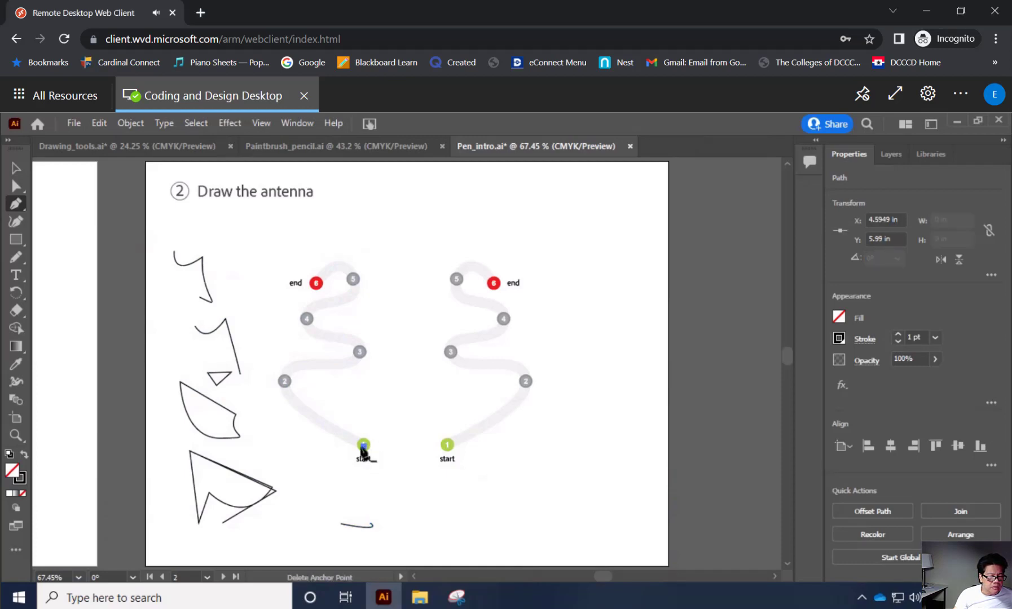
{"action": "left_click", "coordinate": [285, 382]}
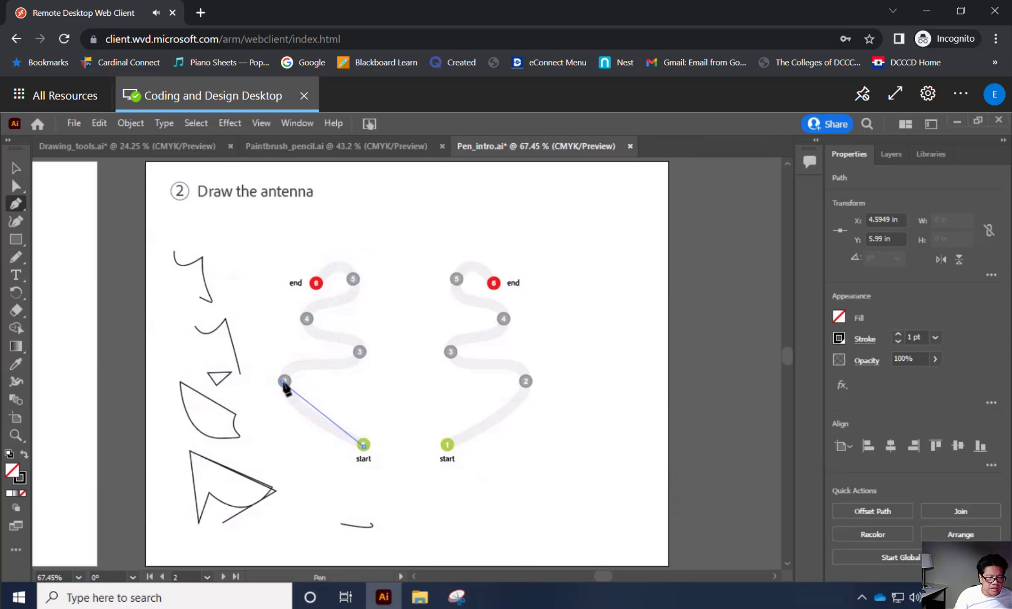
{"action": "left_click_drag", "start_coordinate": [284, 382], "coordinate": [287, 355]}
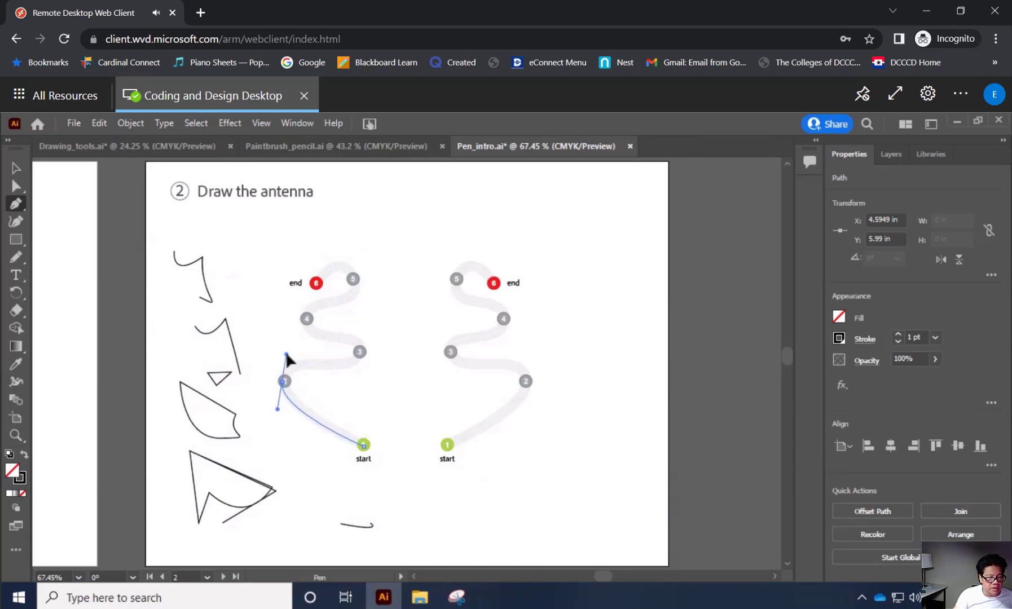
{"action": "left_click_drag", "start_coordinate": [287, 355], "coordinate": [287, 355]}
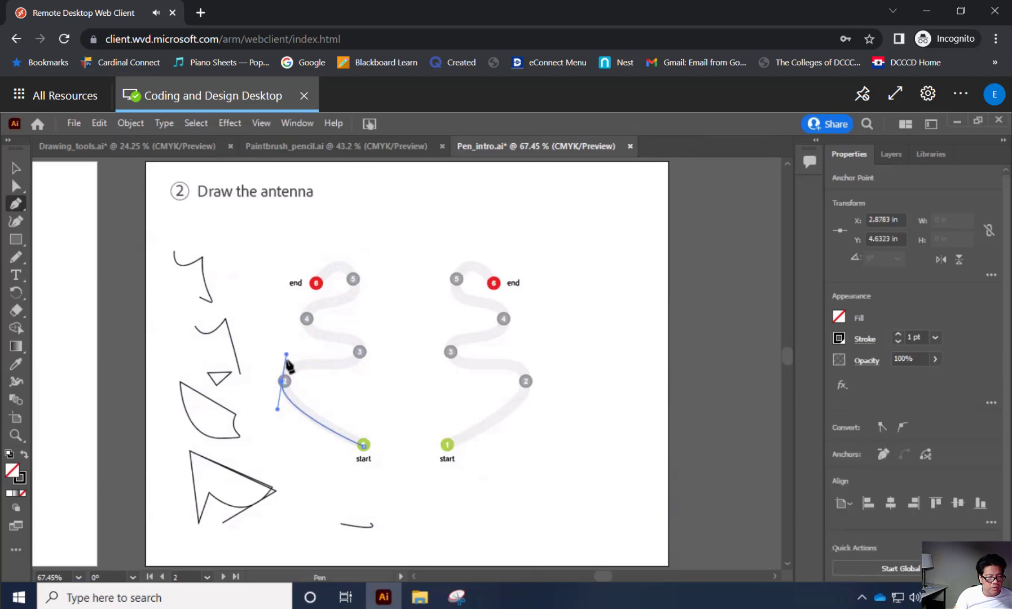
{"action": "left_click", "coordinate": [360, 353]}
{"action": "left_click_drag", "start_coordinate": [360, 354], "coordinate": [365, 326]}
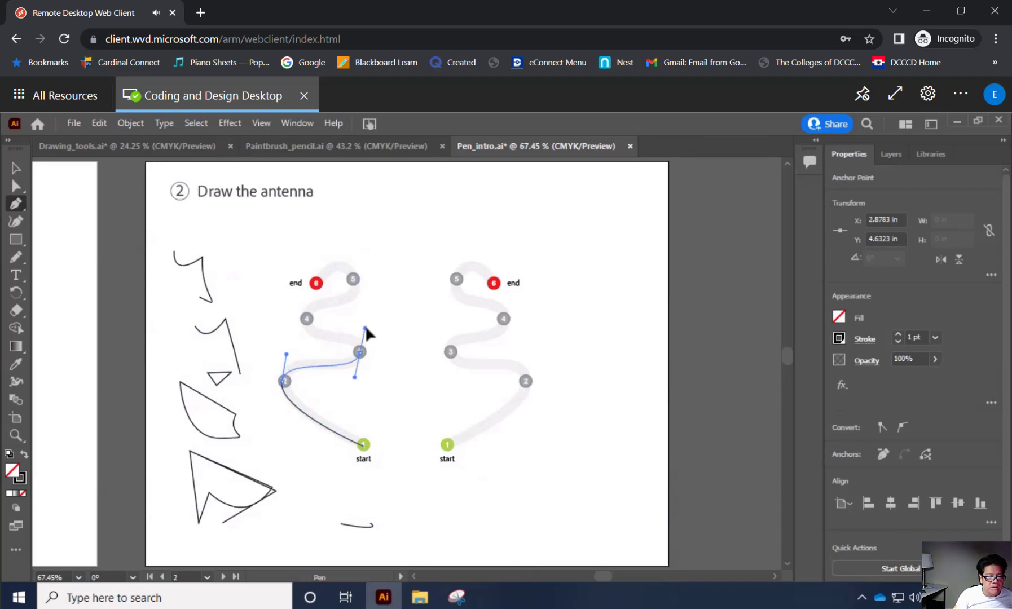
{"action": "left_click_drag", "start_coordinate": [365, 327], "coordinate": [366, 325]}
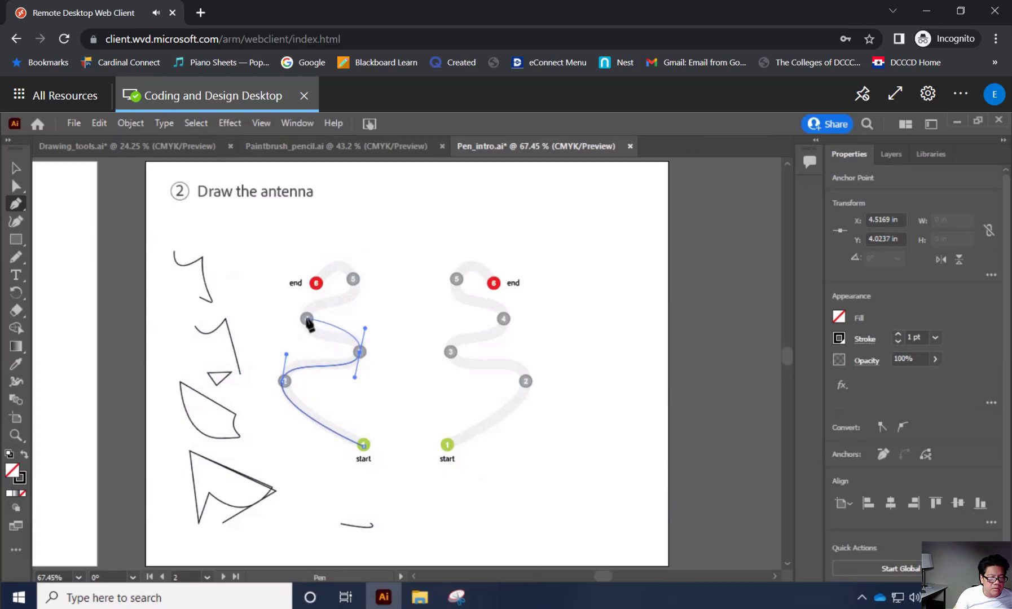
Continue the left antenna path with smooth curves through points 4 and 5 to end point 6, redoing the anchor at point 4.
{"action": "left_click", "coordinate": [306, 320]}
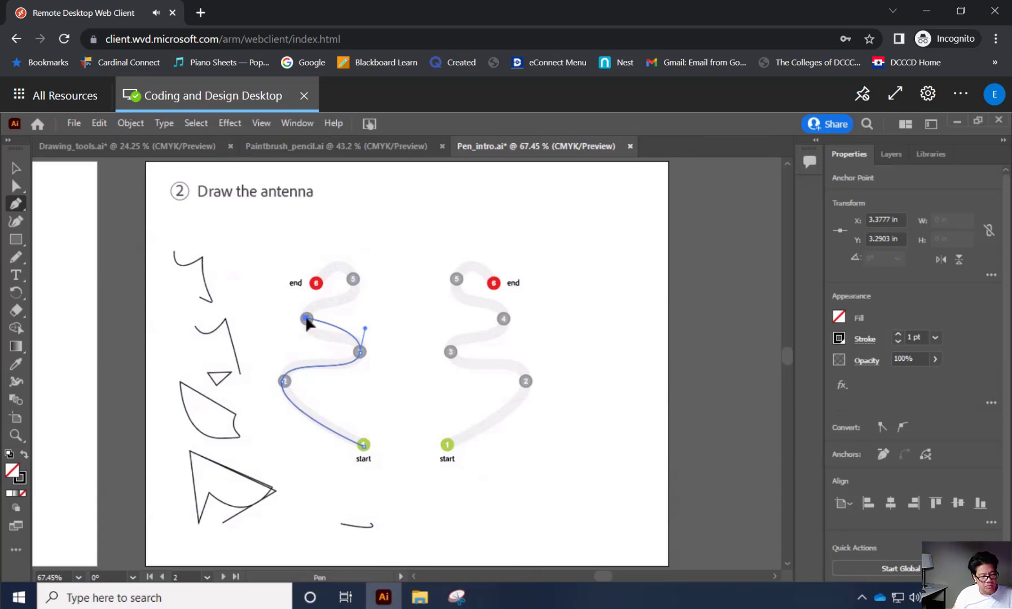
{"action": "key", "text": "ctrl+z"}
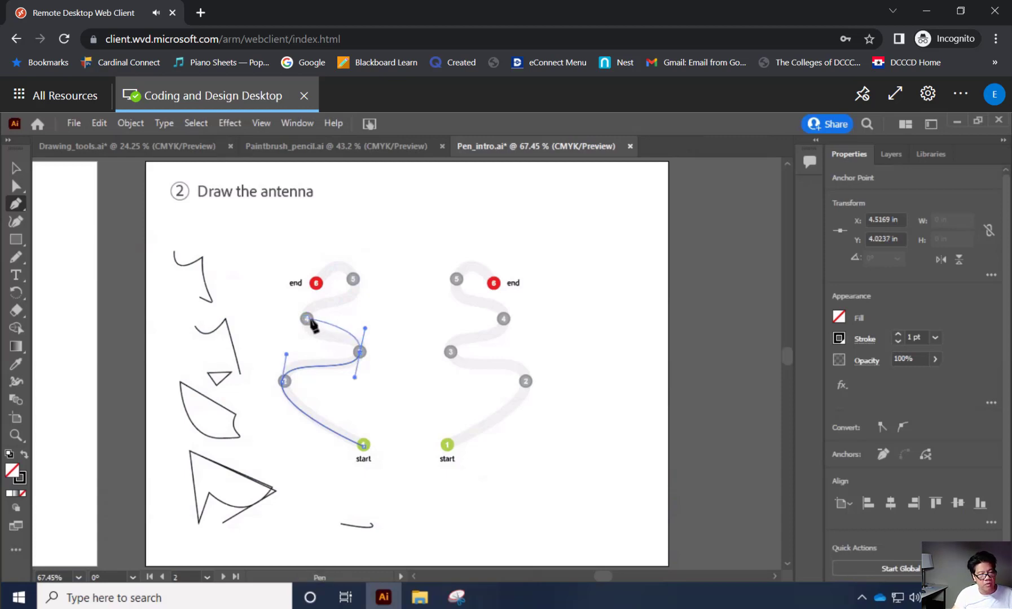
{"action": "left_click_drag", "start_coordinate": [305, 321], "coordinate": [306, 294]}
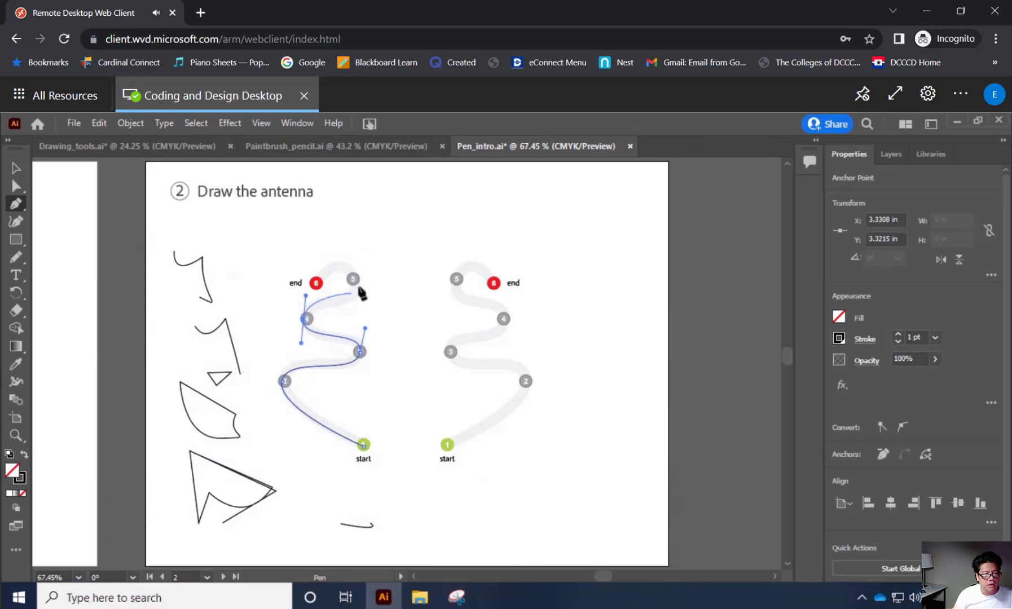
{"action": "left_click", "coordinate": [353, 278]}
{"action": "left_click_drag", "start_coordinate": [355, 281], "coordinate": [346, 240]}
{"action": "left_click", "coordinate": [316, 283]}
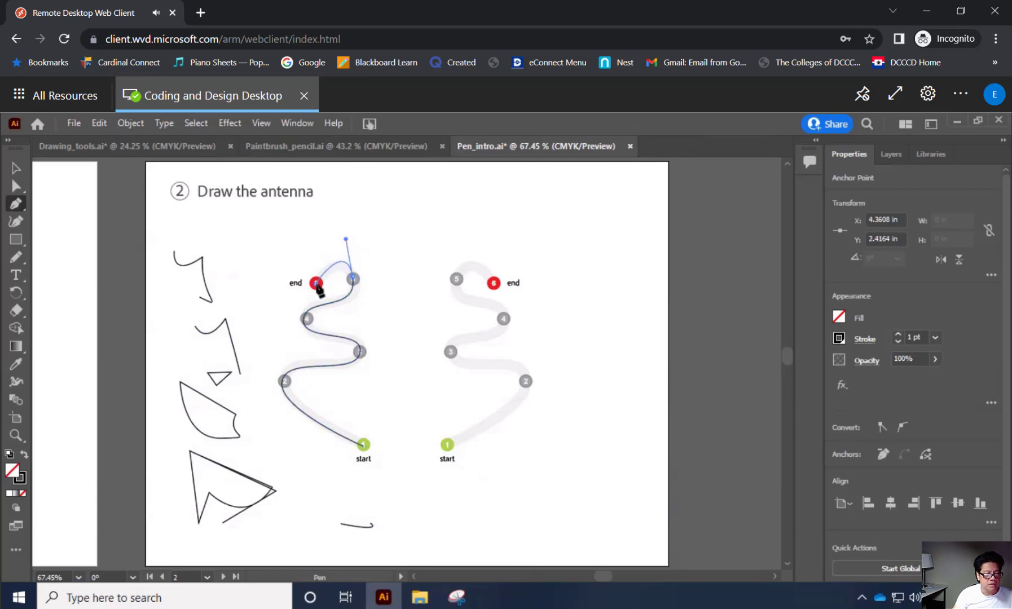
{"action": "mouse_move", "coordinate": [316, 284]}
{"action": "left_mouse_down"}
{"action": "mouse_move", "coordinate": [313, 258]}
{"action": "mouse_move", "coordinate": [317, 279]}
{"action": "left_mouse_up"}
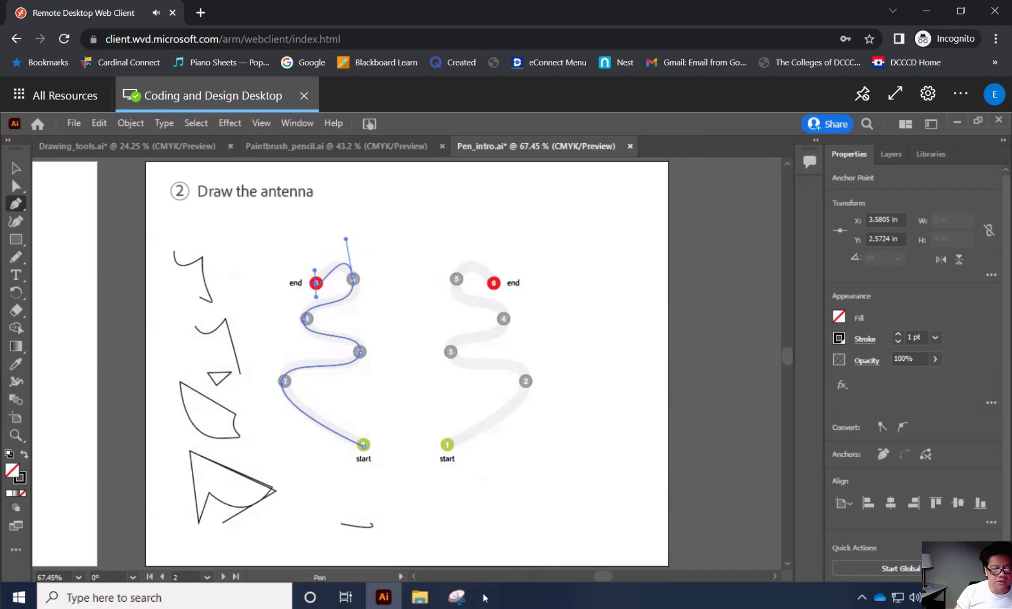
Trace the right antenna template with curved Pen segments from start point 1 through point 3, undoing the stray anchor above point 3.
{"action": "left_click", "coordinate": [446, 446]}
{"action": "left_click", "coordinate": [525, 381]}
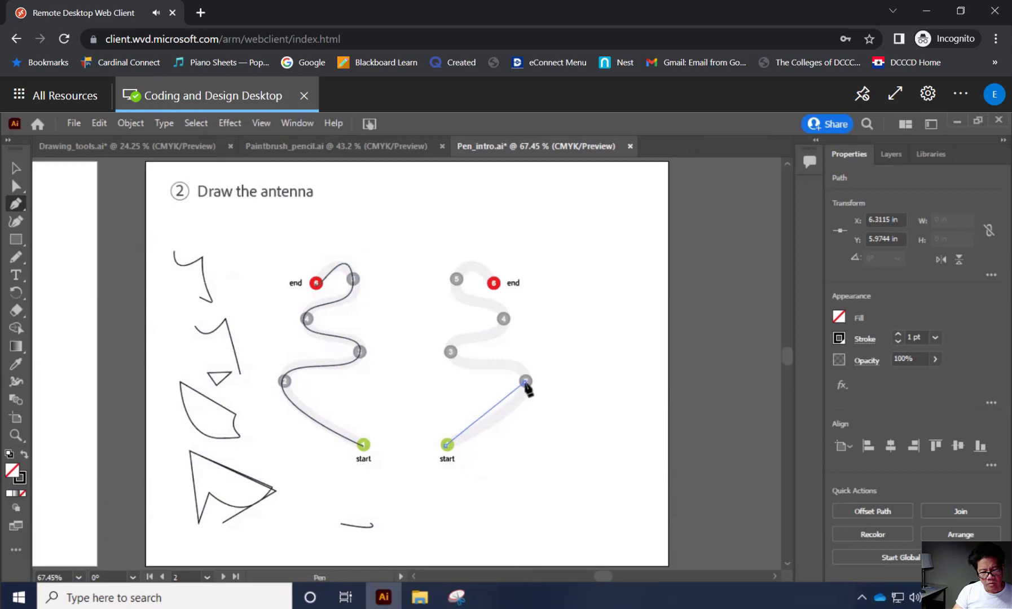
{"action": "left_click_drag", "start_coordinate": [527, 375], "coordinate": [526, 352]}
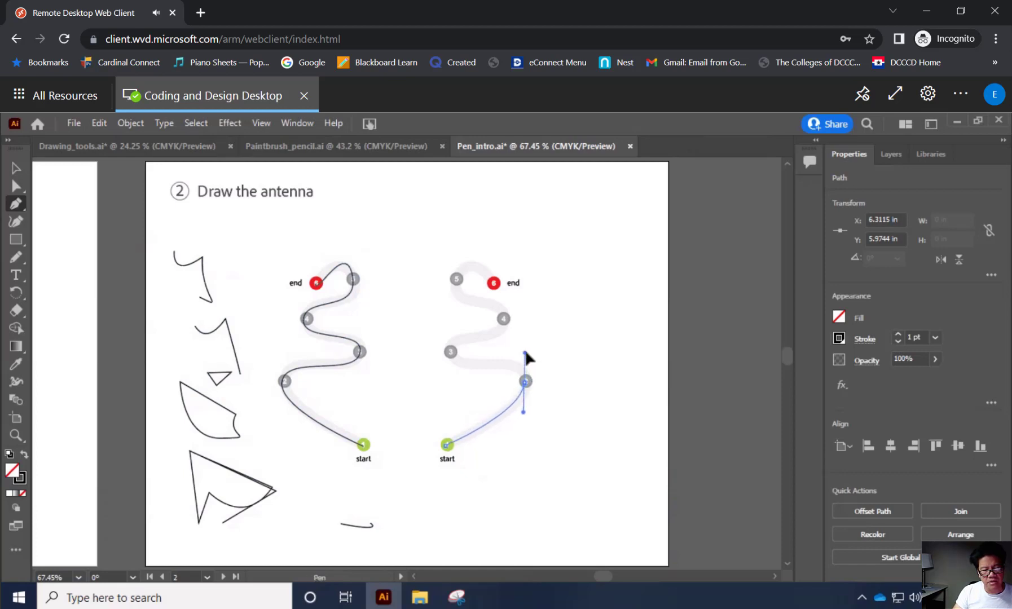
{"action": "left_click_drag", "start_coordinate": [525, 352], "coordinate": [525, 354]}
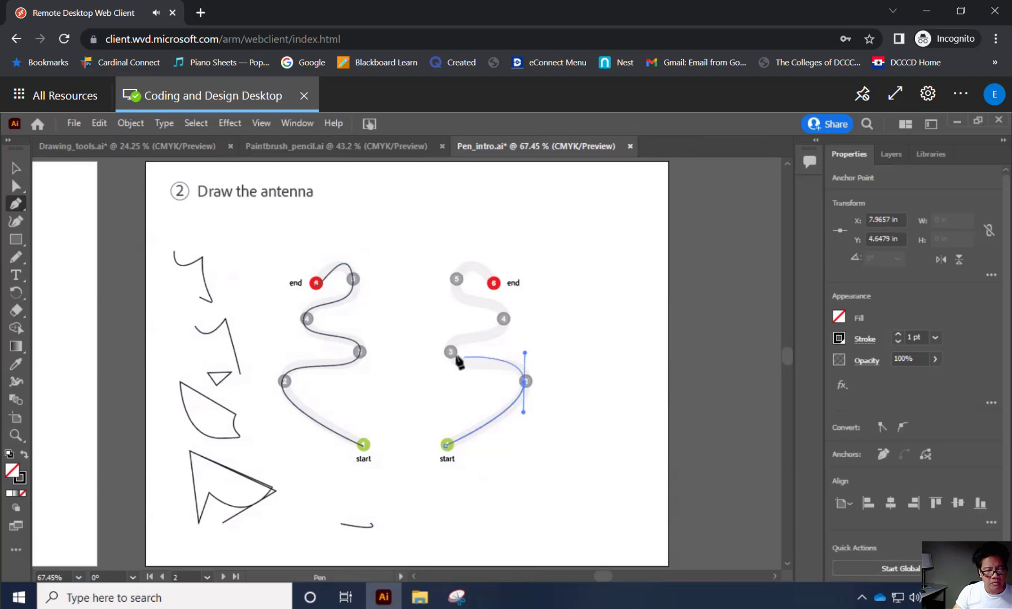
{"action": "left_click_drag", "start_coordinate": [451, 353], "coordinate": [448, 327]}
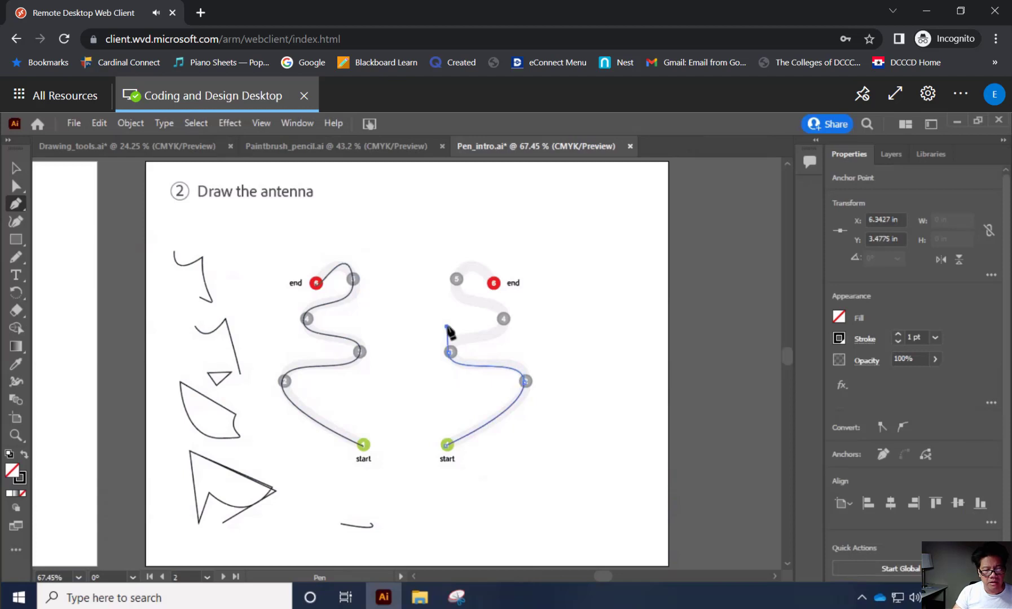
{"action": "key", "text": "ctrl+z"}
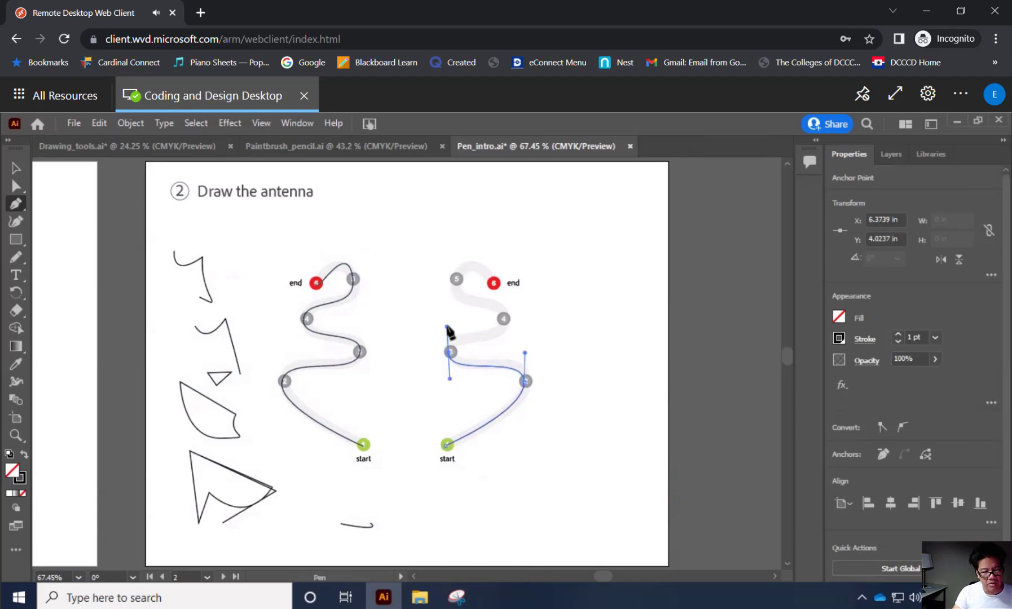
{"action": "left_click", "coordinate": [447, 327]}
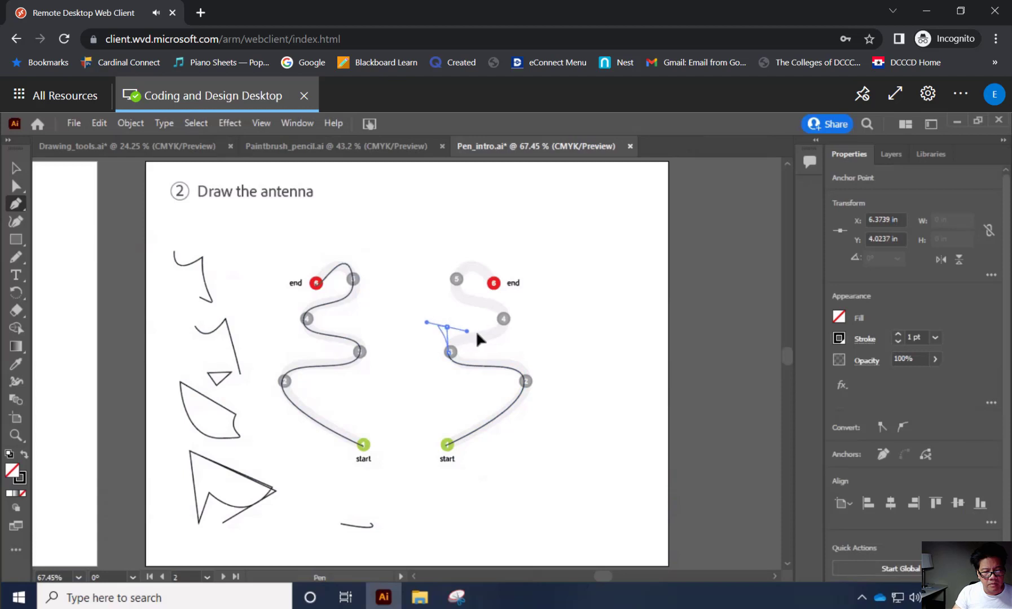
{"action": "key", "text": "ctrl+z"}
{"action": "key", "text": "ctrl+z"}
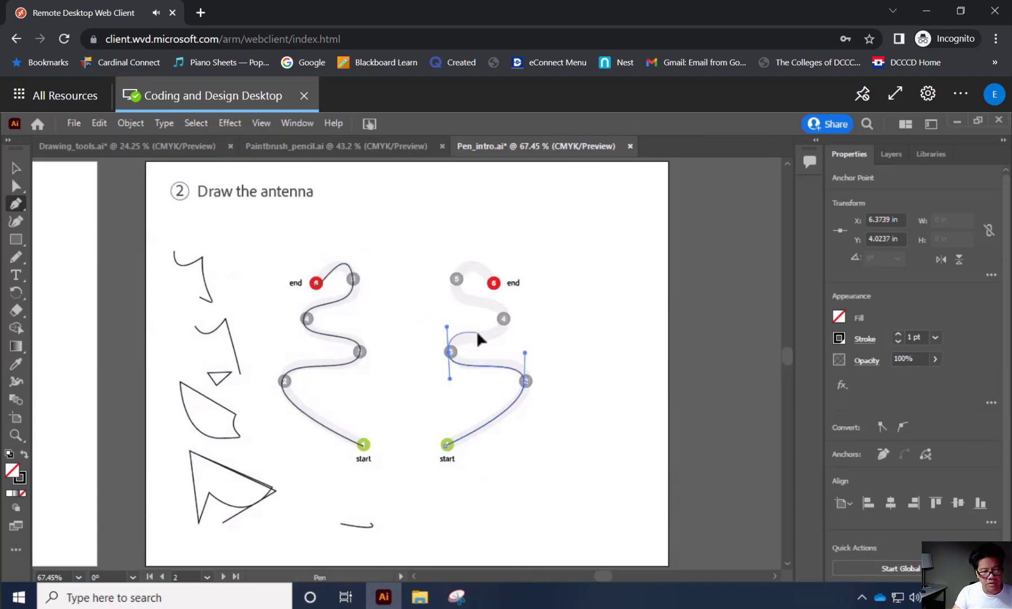
Continue the right antenna path with smooth curves through points 4 and 5 to end point 6, and finish the path.
{"action": "left_click", "coordinate": [504, 320]}
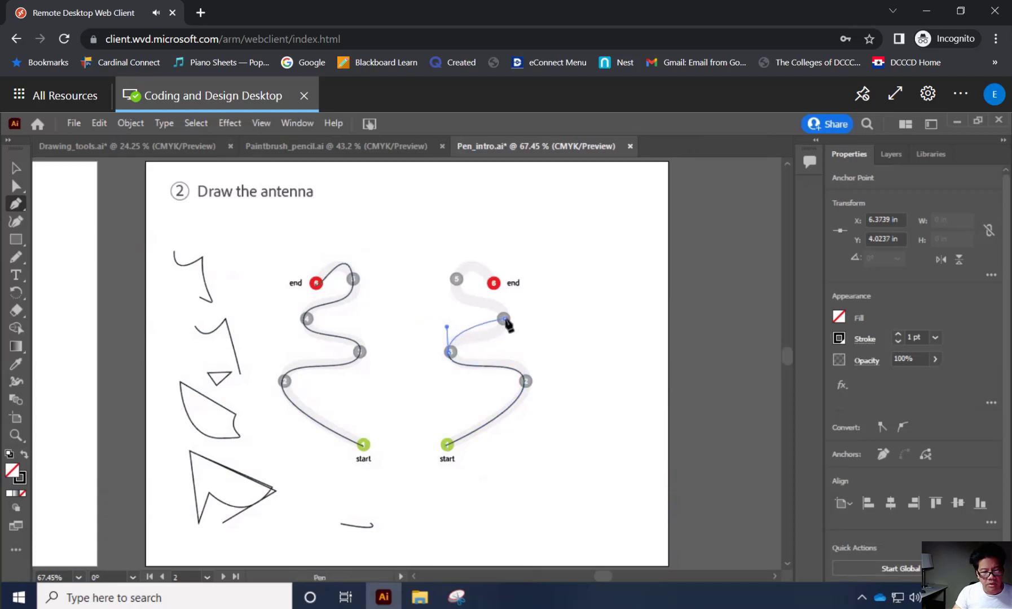
{"action": "left_click_drag", "start_coordinate": [504, 320], "coordinate": [498, 295]}
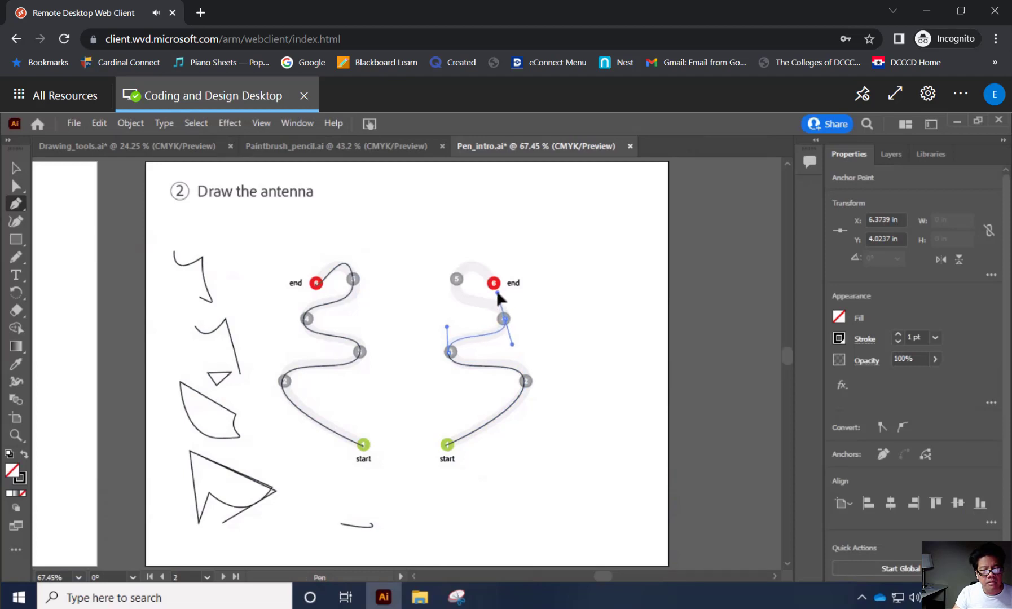
{"action": "left_click", "coordinate": [456, 280]}
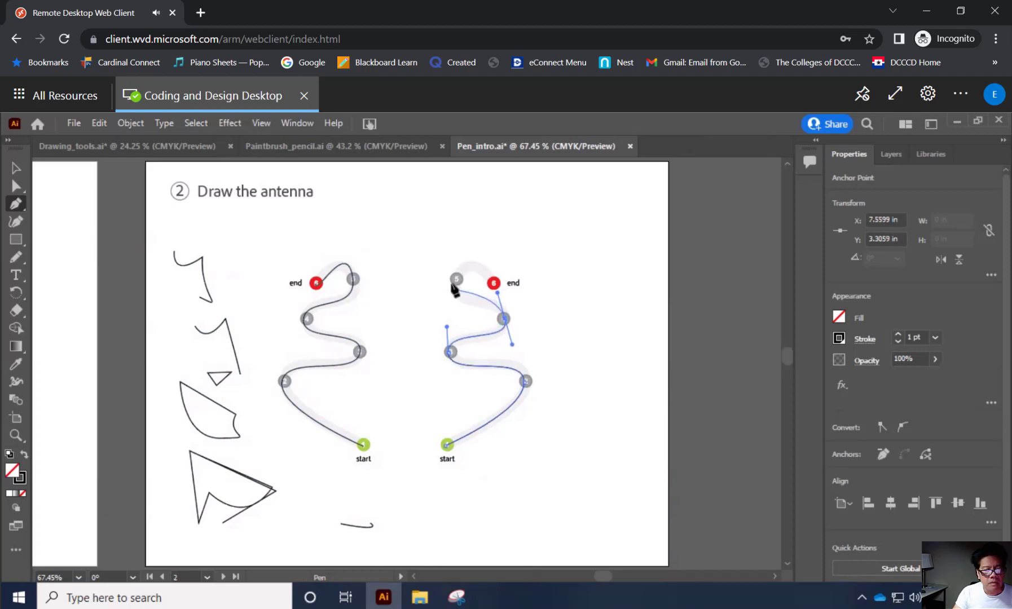
{"action": "left_click_drag", "start_coordinate": [457, 279], "coordinate": [457, 248]}
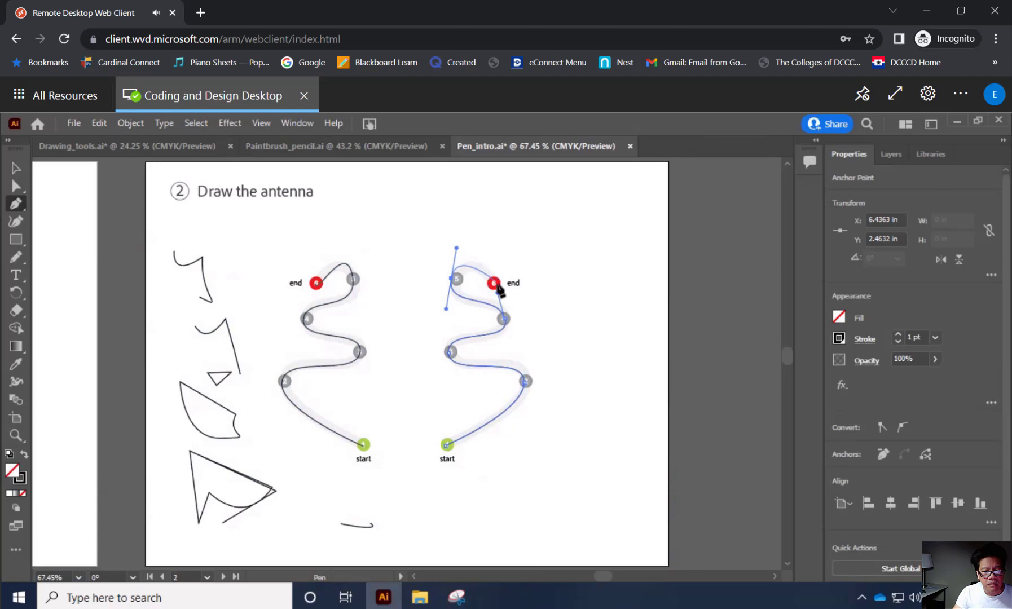
{"action": "mouse_move", "coordinate": [495, 283]}
{"action": "left_mouse_down"}
{"action": "mouse_move", "coordinate": [502, 274]}
{"action": "mouse_move", "coordinate": [502, 298]}
{"action": "mouse_move", "coordinate": [491, 290]}
{"action": "left_mouse_up"}
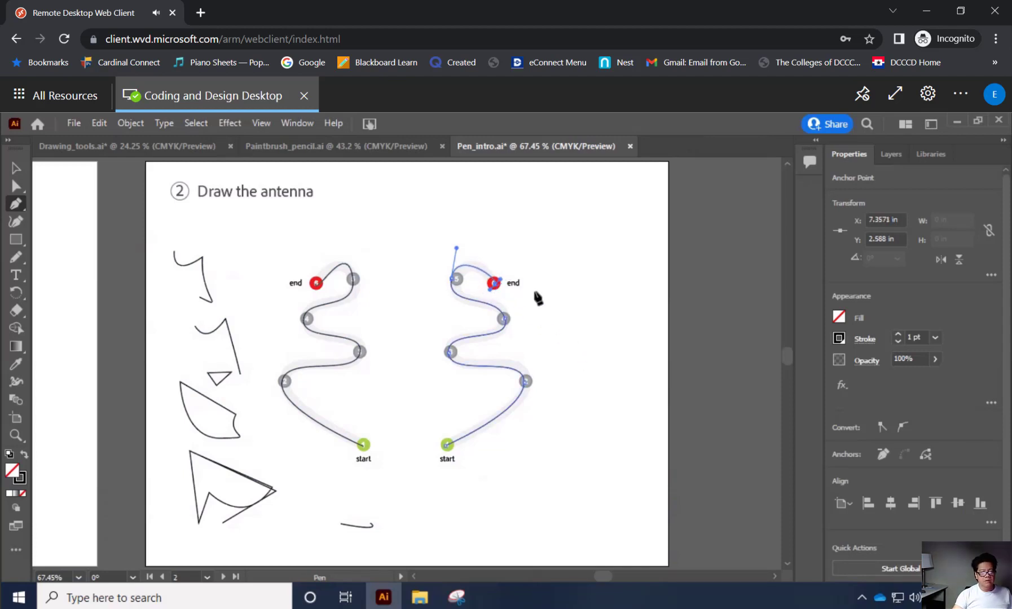
{"action": "key", "text": "Escape"}
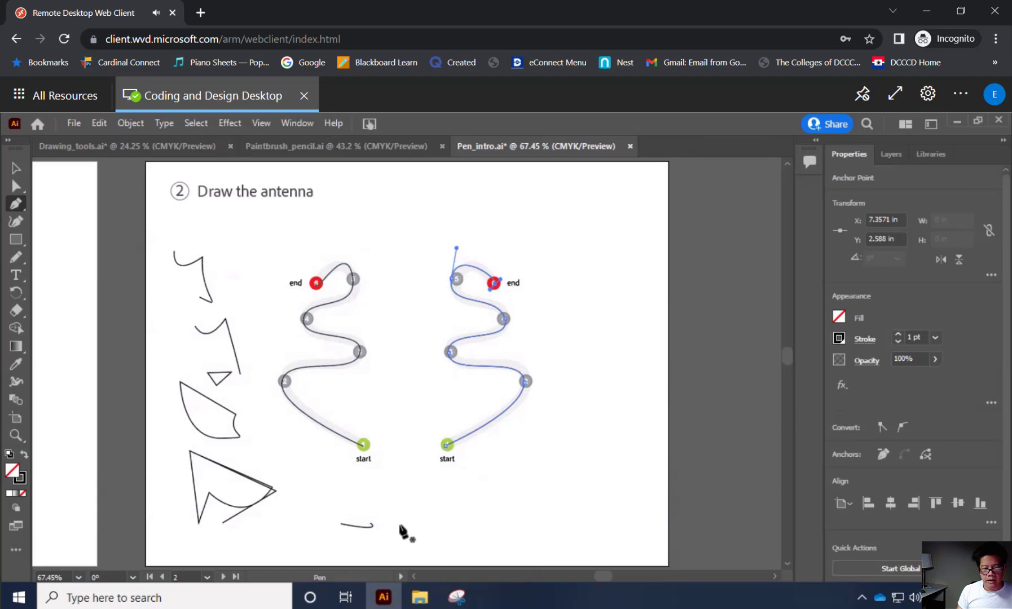
Go to artboard 3 Mouth and begin the mouth path at the start point, extending its direction handle to the guide dot toward point 2.
{"action": "left_click", "coordinate": [723, 608]}
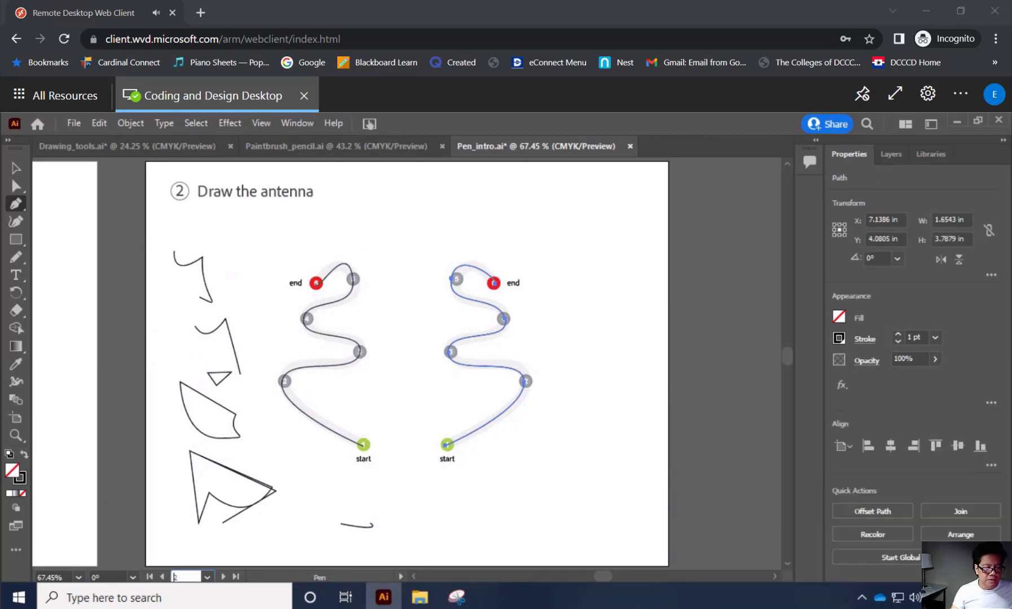
{"action": "left_click", "coordinate": [209, 578]}
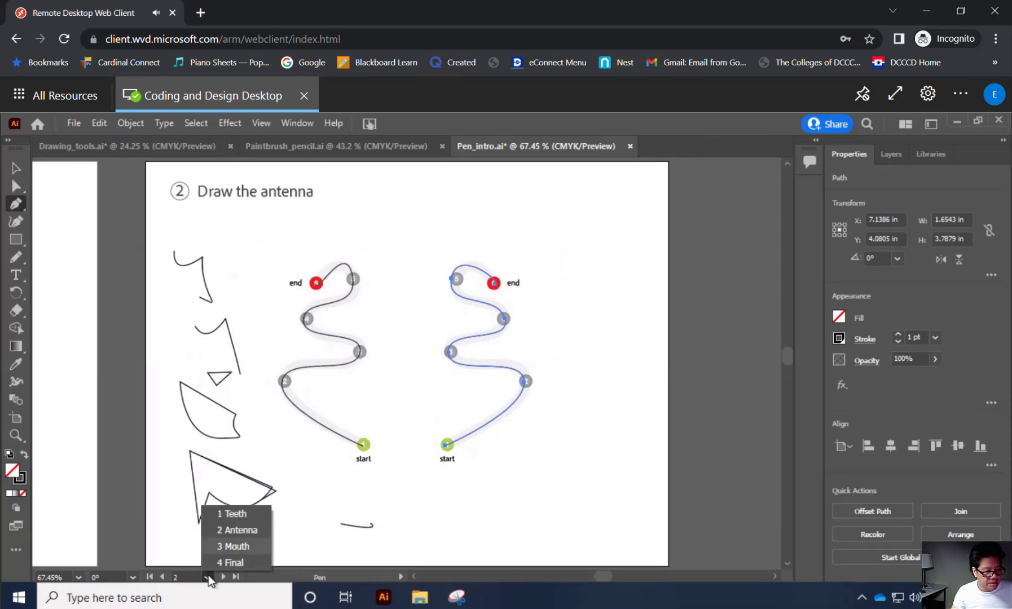
{"action": "left_click", "coordinate": [231, 547]}
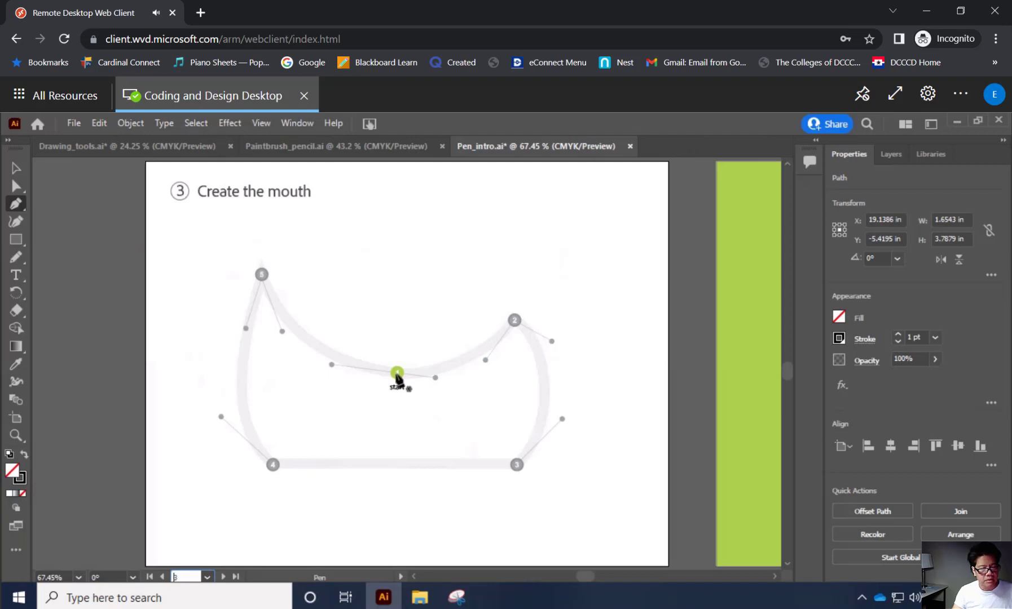
{"action": "left_click_drag", "start_coordinate": [397, 374], "coordinate": [435, 378]}
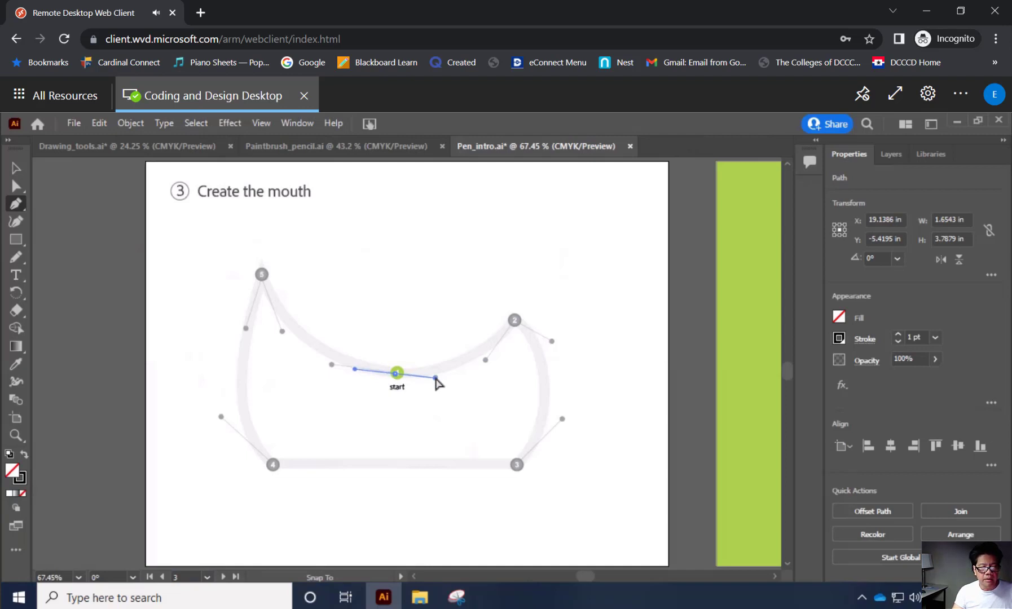
{"action": "left_click_drag", "start_coordinate": [436, 378], "coordinate": [437, 378]}
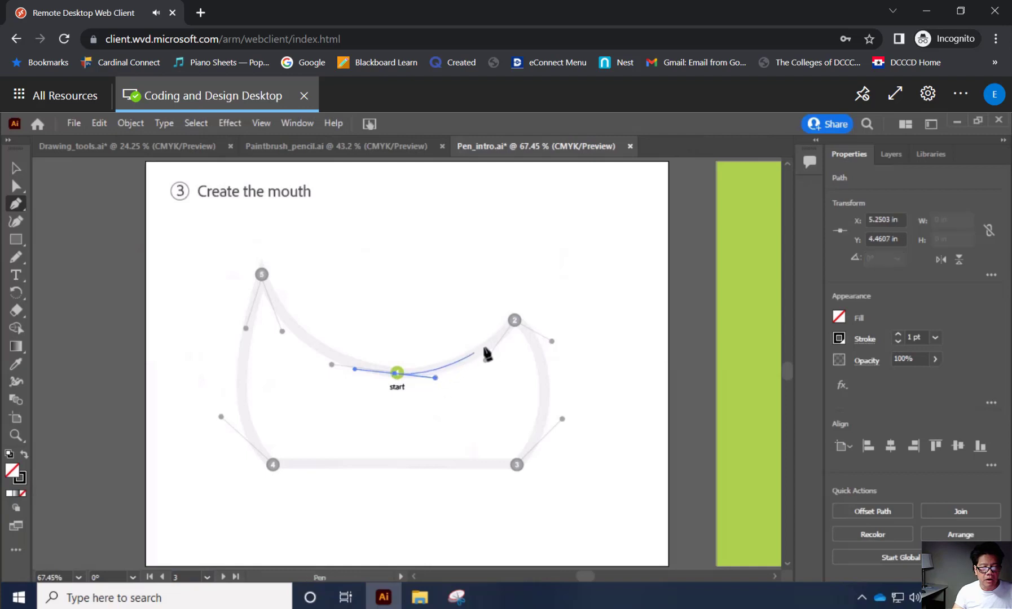
Curve the mouth path to point 2 and split the anchor's outgoing handle, aiming it at the guide dot on the point 3 side.
{"action": "left_click", "coordinate": [514, 320]}
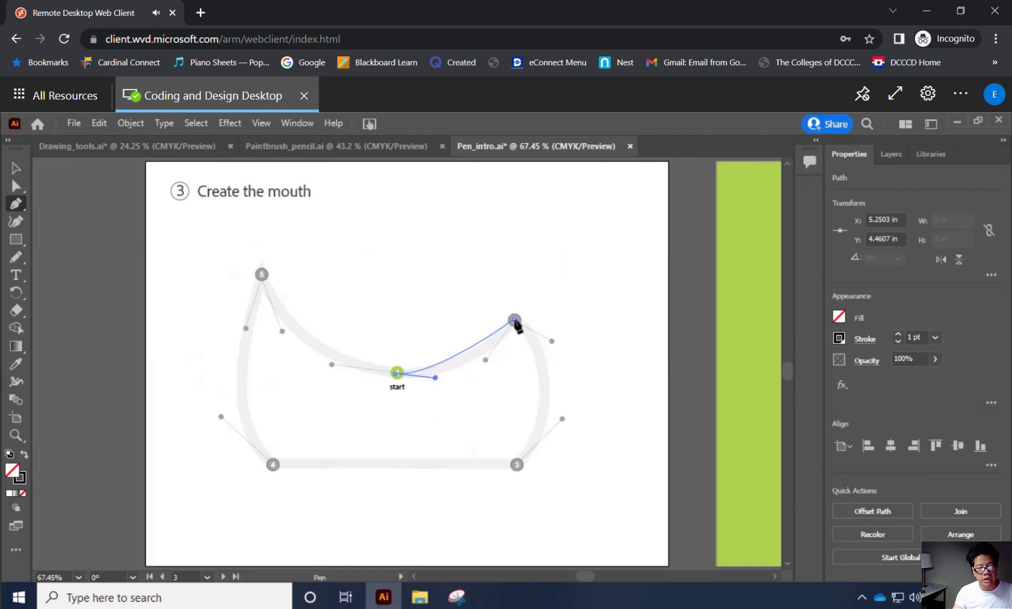
{"action": "left_click_drag", "start_coordinate": [514, 321], "coordinate": [542, 279]}
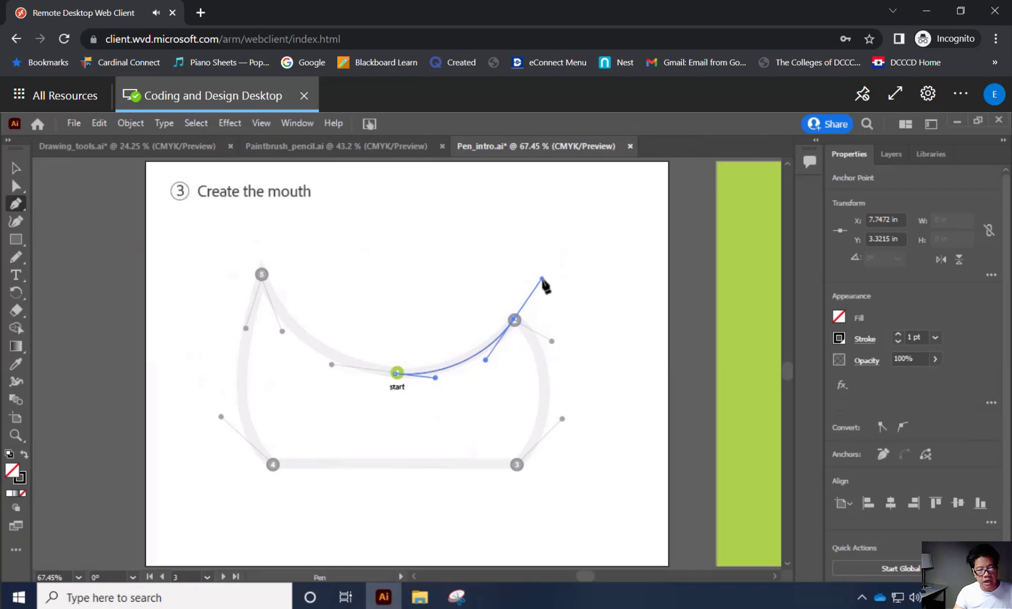
{"action": "key", "text": "alt"}
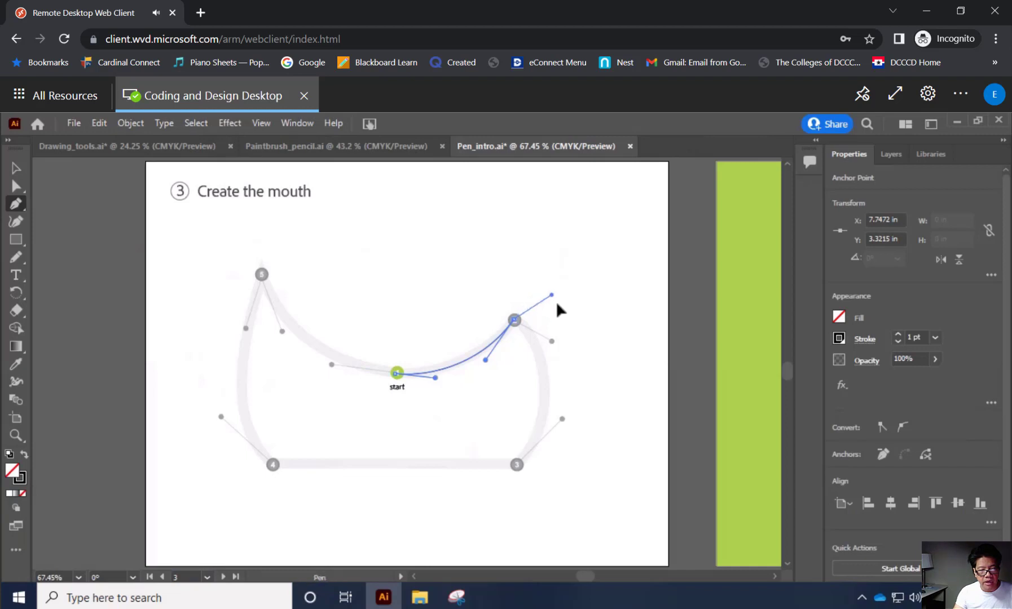
{"action": "left_click_drag", "start_coordinate": [557, 305], "coordinate": [553, 343]}
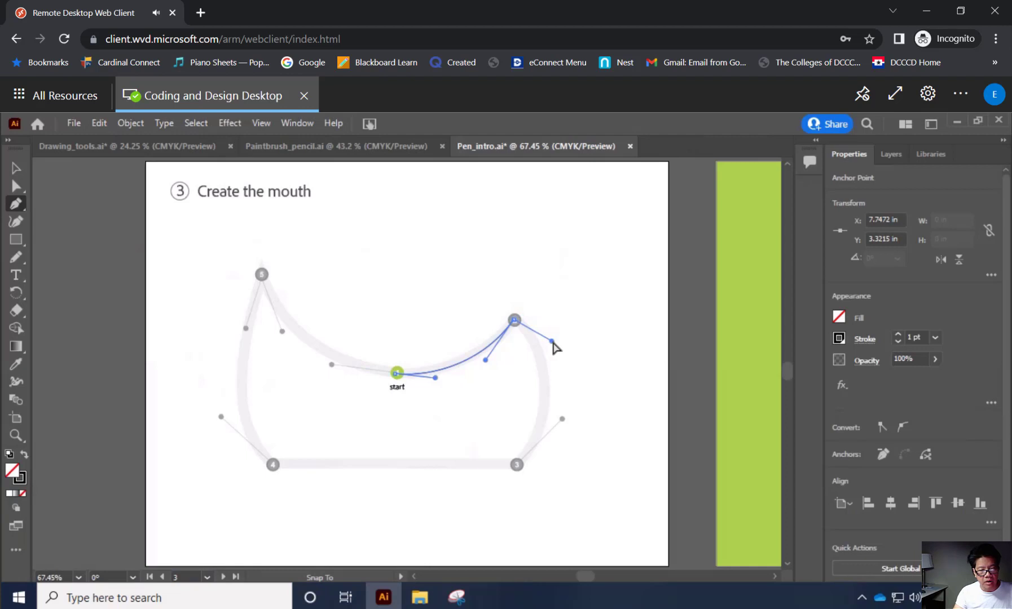
{"action": "left_click_drag", "start_coordinate": [553, 343], "coordinate": [553, 346]}
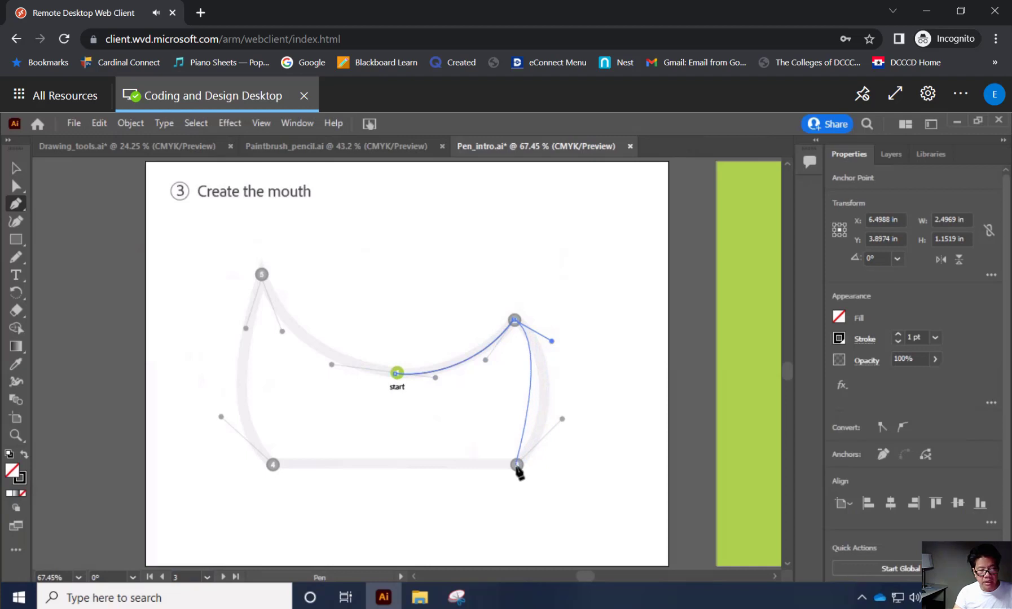
{"action": "left_click_drag", "start_coordinate": [517, 466], "coordinate": [562, 419]}
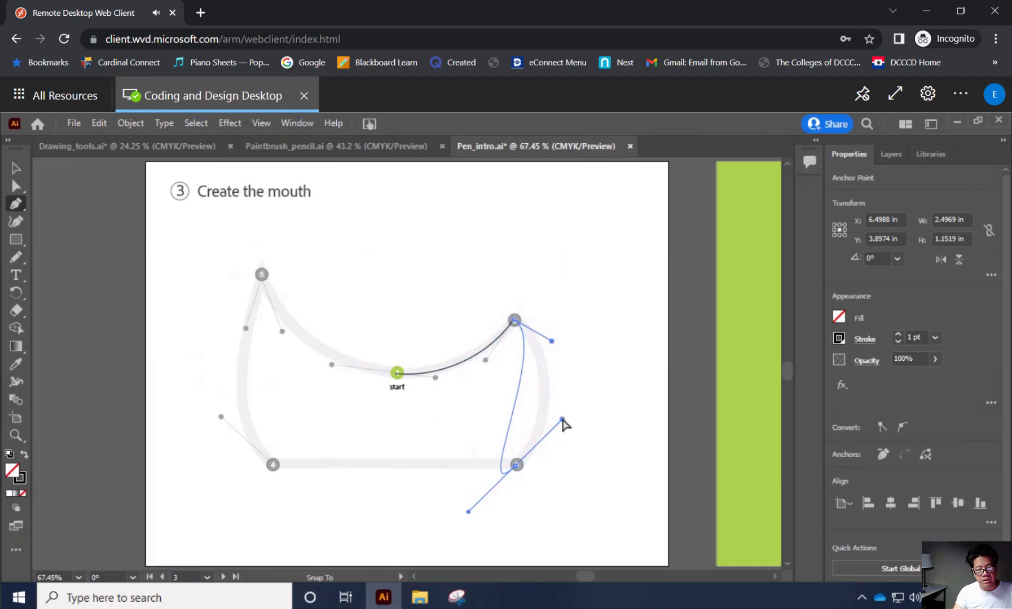
{"action": "left_click_drag", "start_coordinate": [562, 420], "coordinate": [471, 511]}
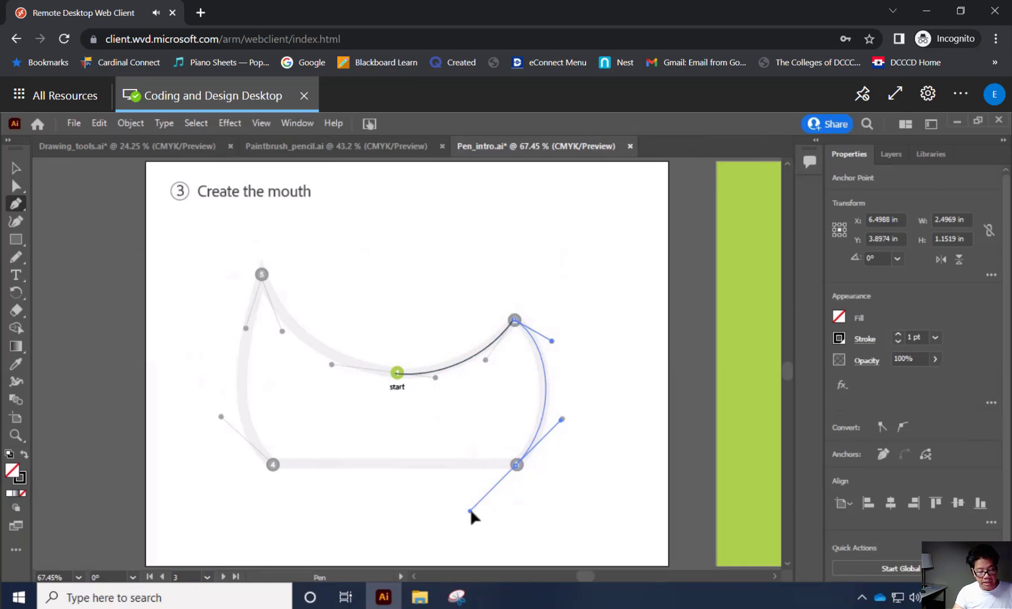
{"action": "left_click_drag", "start_coordinate": [471, 511], "coordinate": [273, 466]}
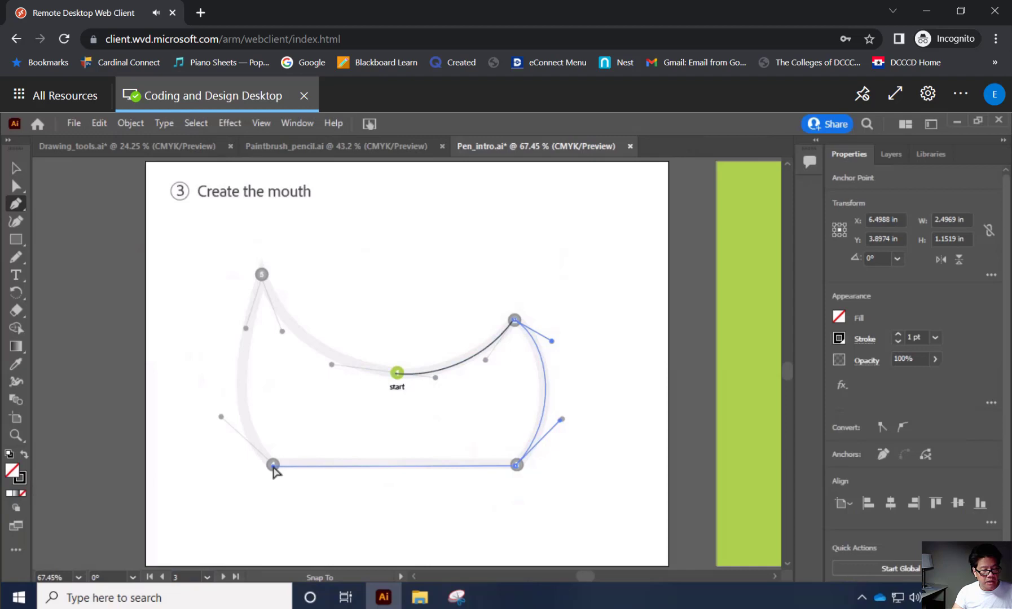
{"action": "mouse_move", "coordinate": [273, 467]}
{"action": "left_mouse_down"}
{"action": "mouse_move", "coordinate": [244, 452]}
{"action": "mouse_move", "coordinate": [273, 466]}
{"action": "left_mouse_up"}
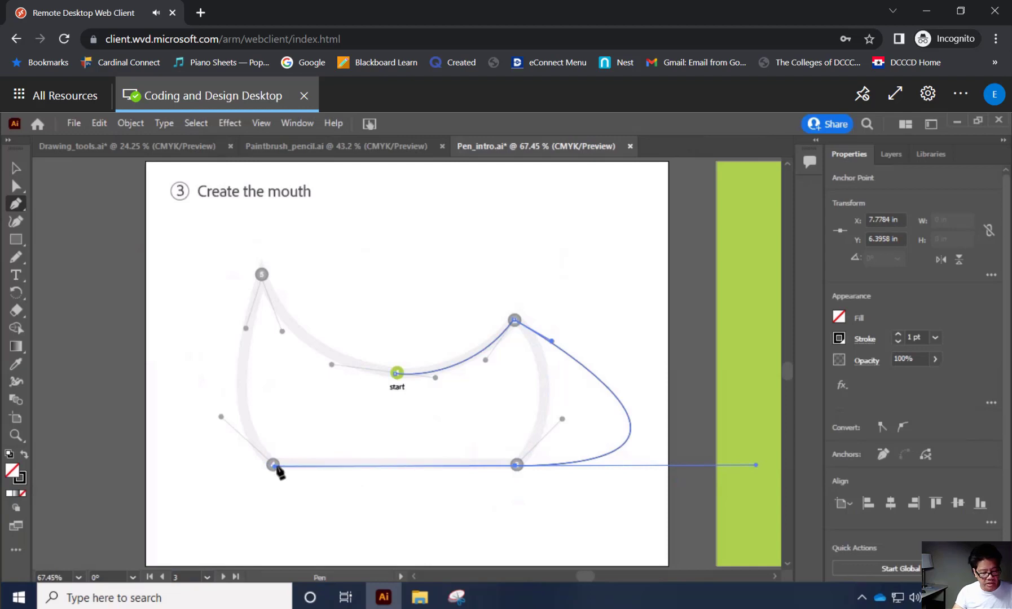
{"action": "key", "text": "ctrl"}
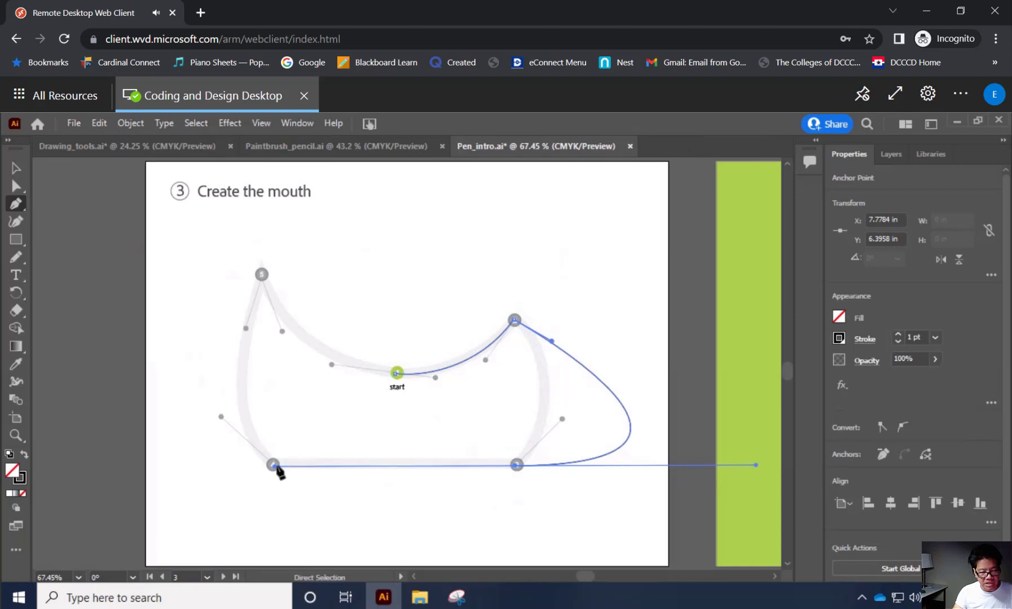
{"action": "key", "text": "ctrl+z"}
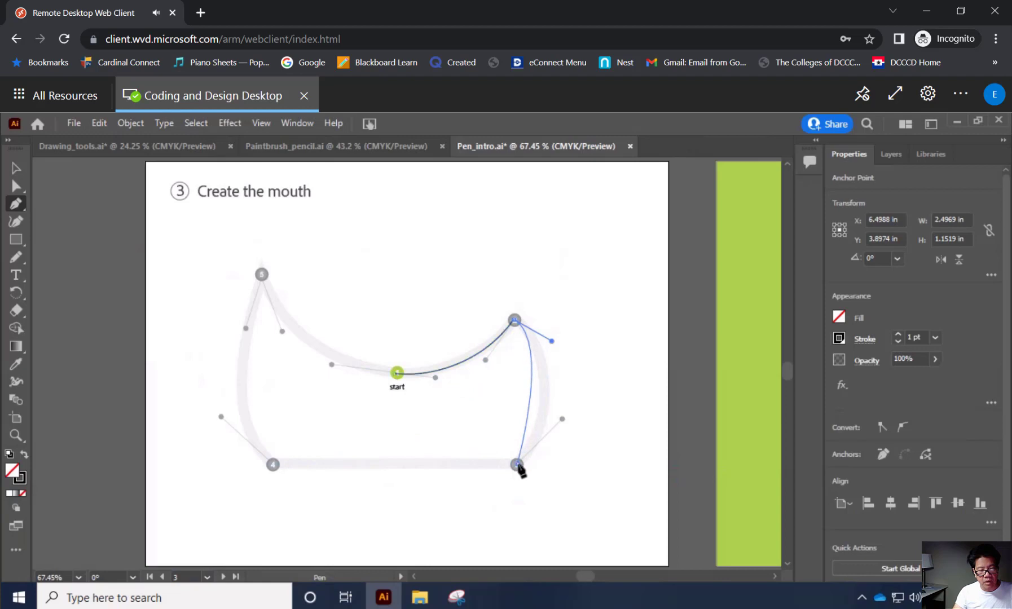
Curve the mouth path from point 2 to point 3, pulling the anchor's handles in line with the guide dot beside point 3.
{"action": "left_click_drag", "start_coordinate": [517, 465], "coordinate": [473, 504]}
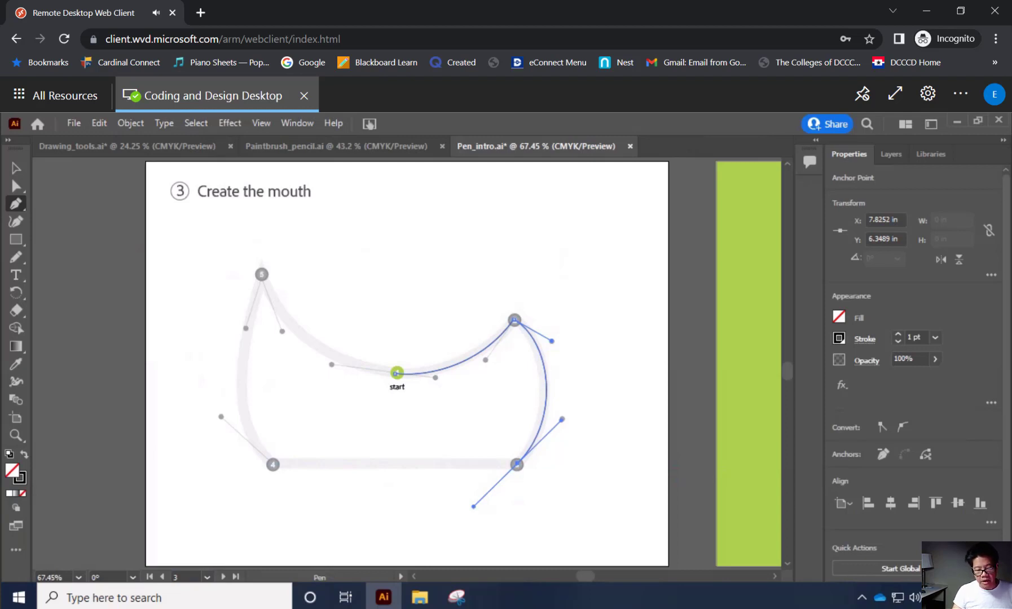
{"action": "key", "text": "alt+Tab"}
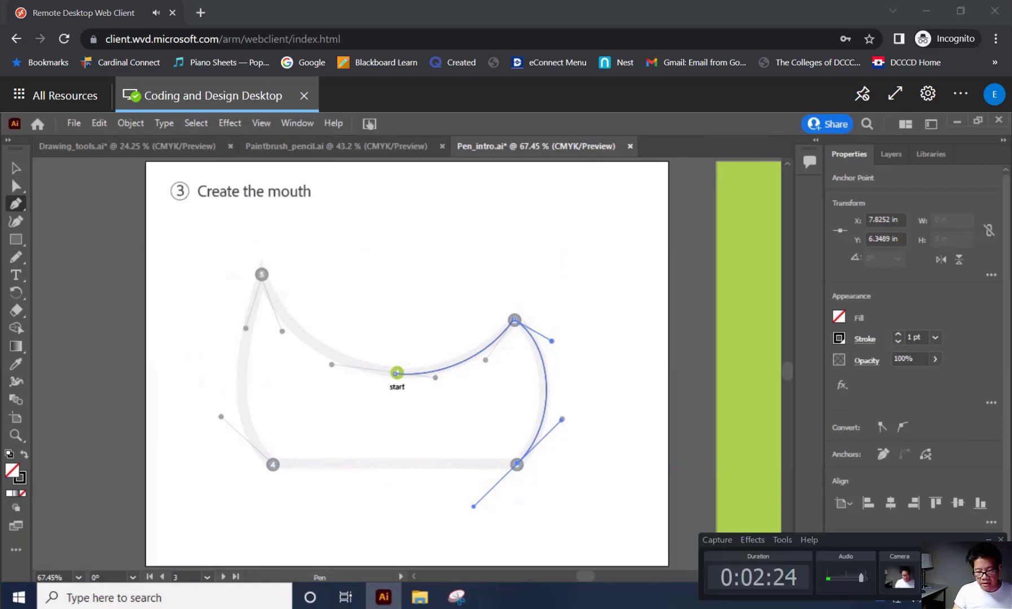
{"action": "left_click", "coordinate": [988, 540]}
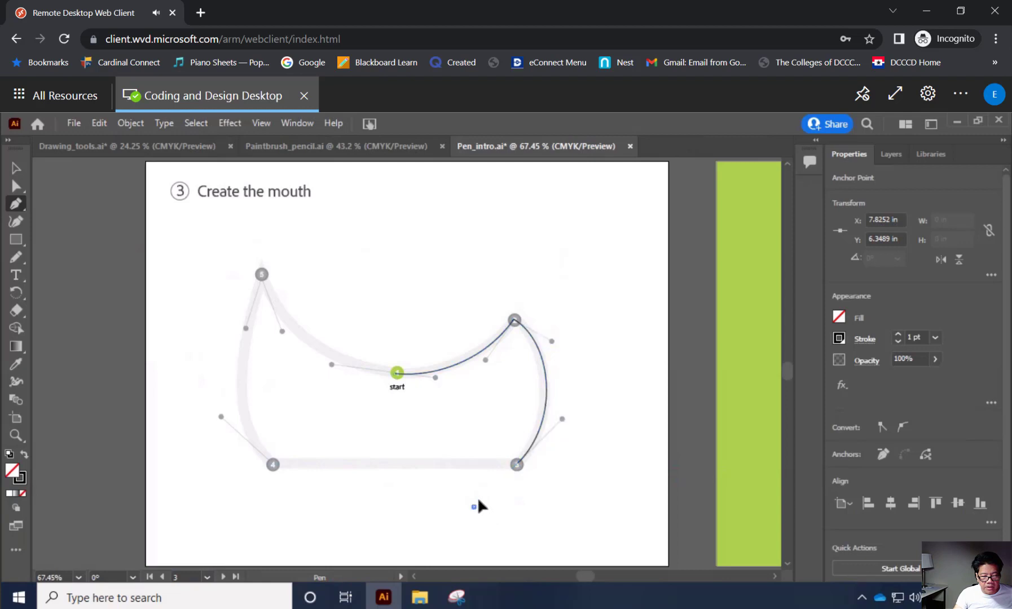
{"action": "left_click", "coordinate": [472, 507]}
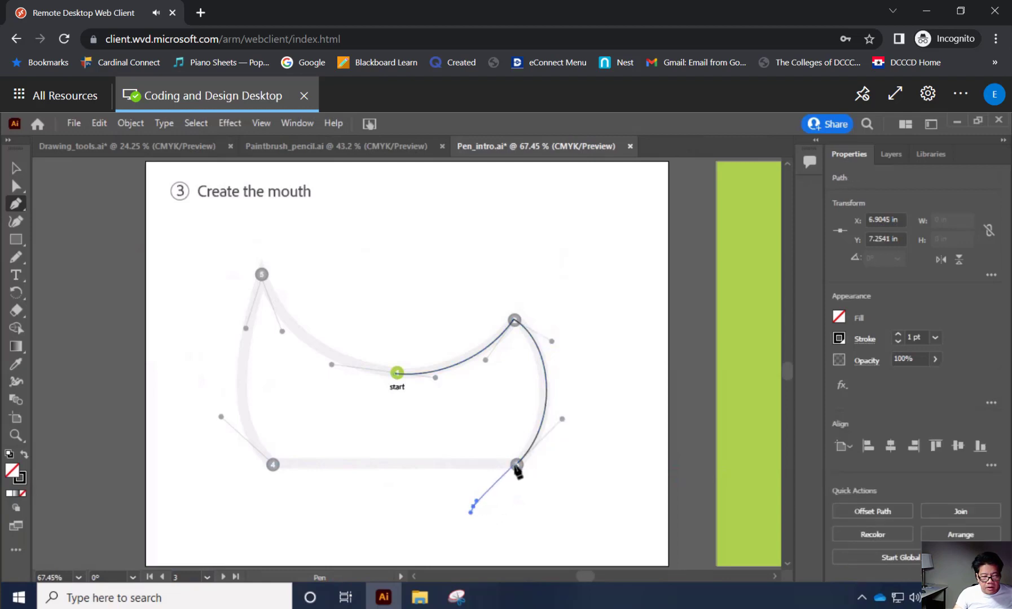
{"action": "left_click", "coordinate": [515, 467]}
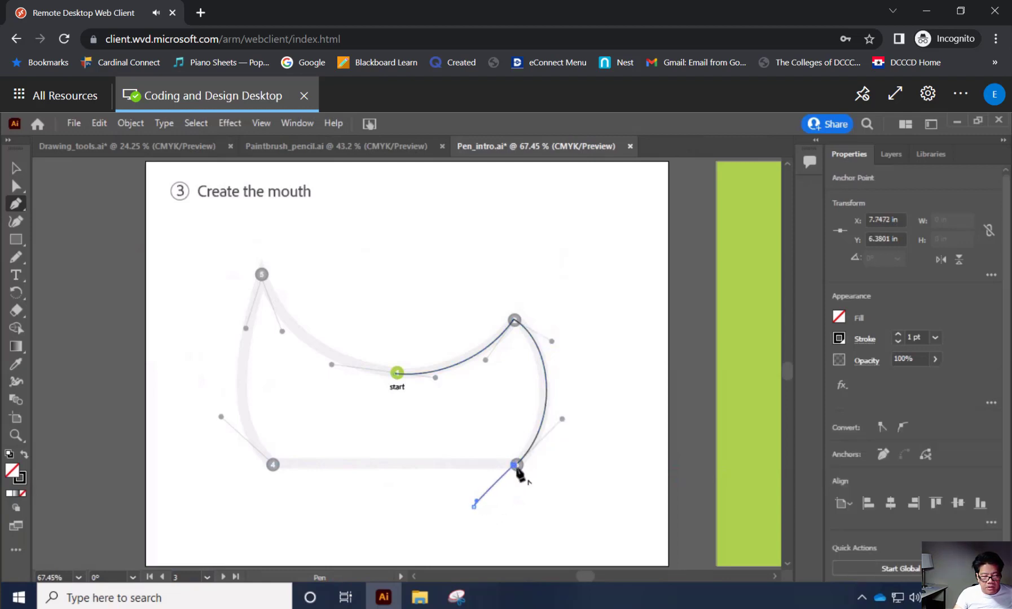
{"action": "key", "text": "ctrl+z"}
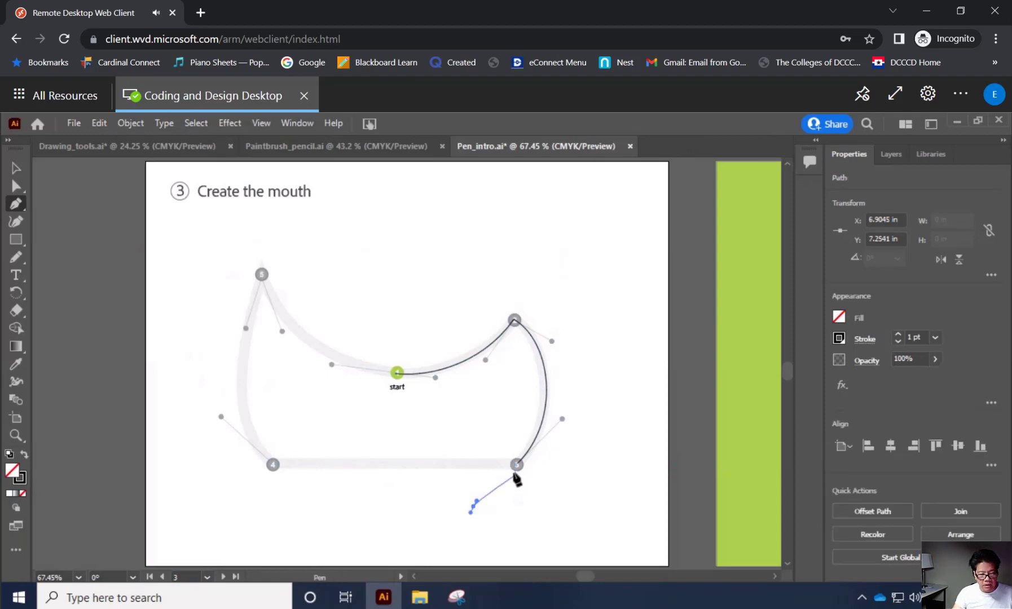
{"action": "key", "text": "ctrl+z"}
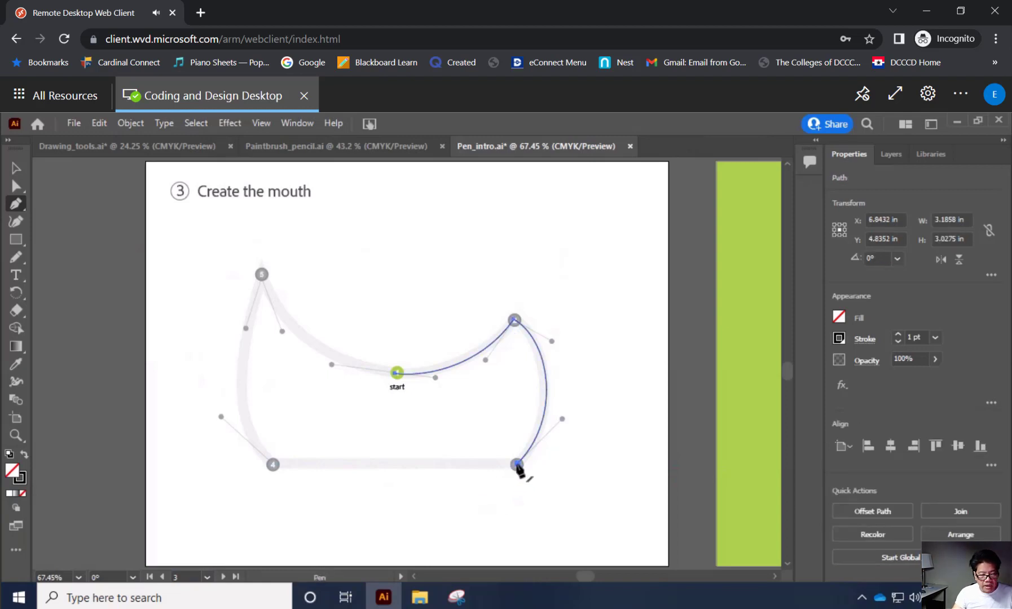
Try to continue the mouth path from point 3 to point 4 with a straight segment, and undo the attempt.
{"action": "left_click_drag", "start_coordinate": [517, 466], "coordinate": [501, 471]}
{"action": "left_click_drag", "start_coordinate": [478, 470], "coordinate": [275, 470]}
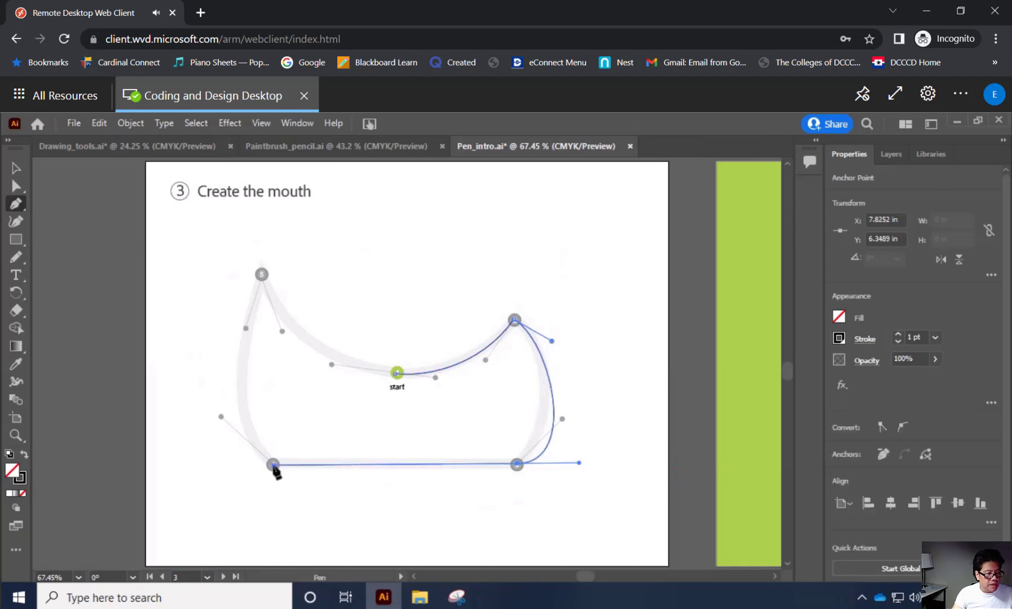
{"action": "left_click_drag", "start_coordinate": [273, 466], "coordinate": [280, 469]}
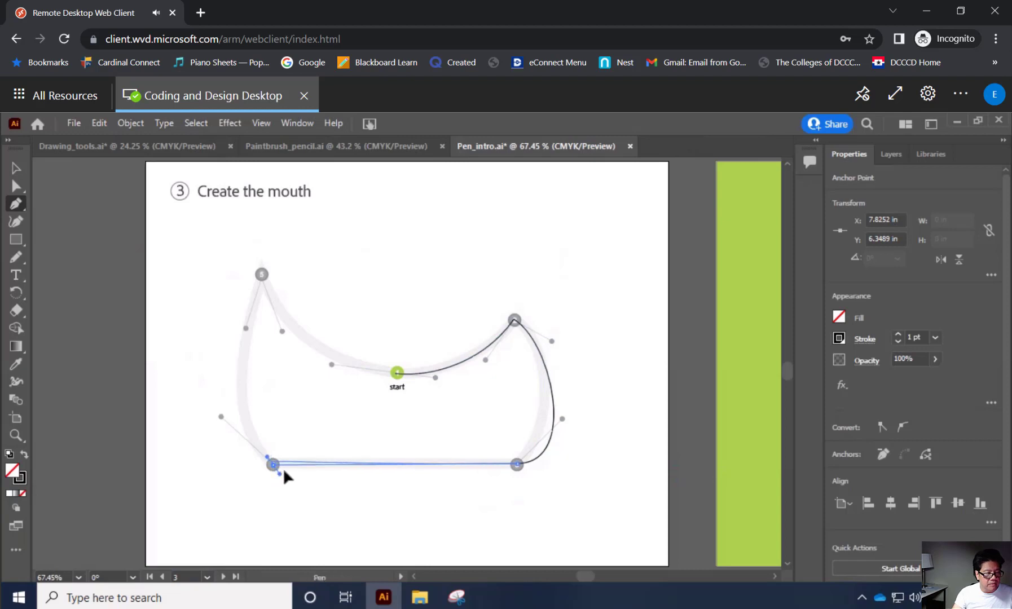
{"action": "left_click_drag", "start_coordinate": [275, 468], "coordinate": [273, 467]}
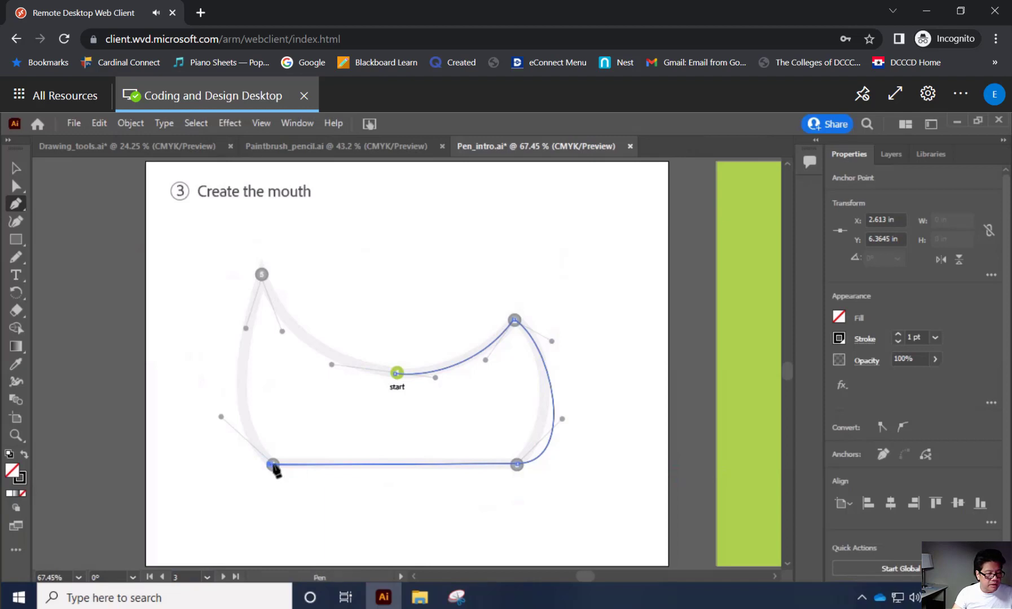
{"action": "mouse_move", "coordinate": [272, 466]}
{"action": "left_mouse_down"}
{"action": "mouse_move", "coordinate": [261, 438]}
{"action": "mouse_move", "coordinate": [271, 467]}
{"action": "left_mouse_up"}
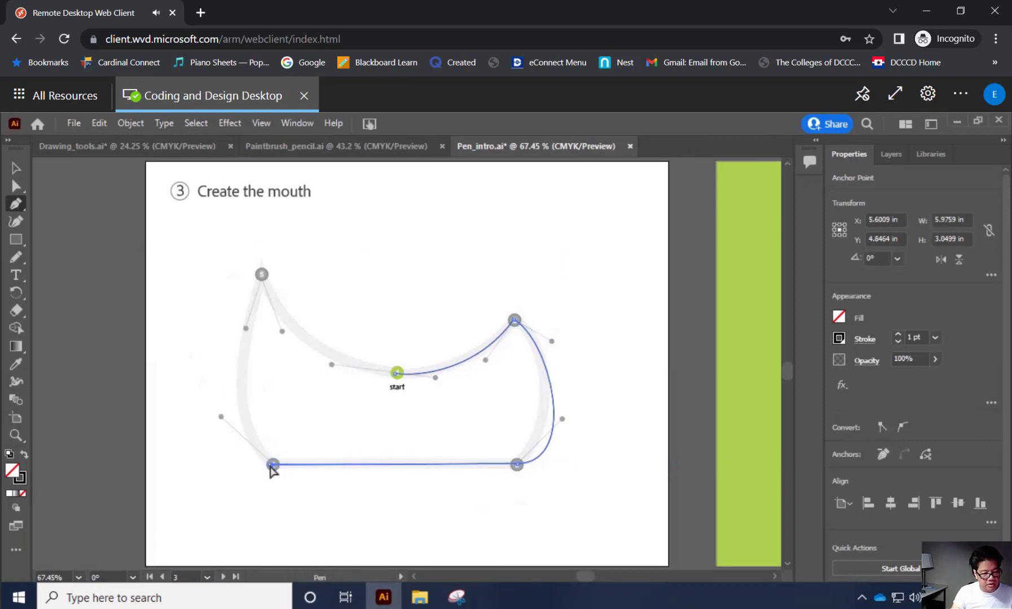
{"action": "key", "text": "ctrl+z"}
{"action": "key", "text": "ctrl+z"}
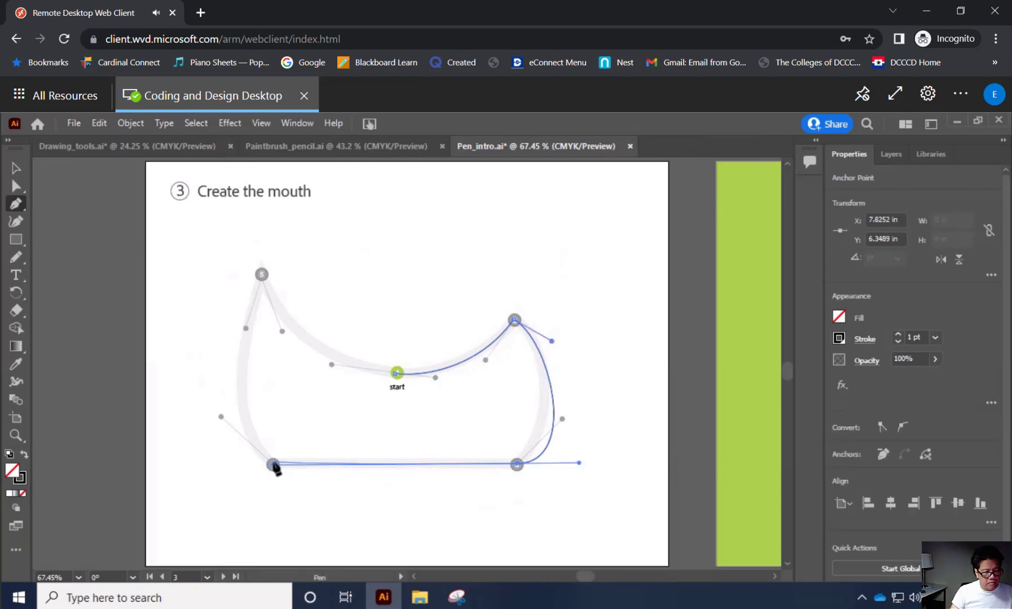
{"action": "key", "text": "ctrl+z"}
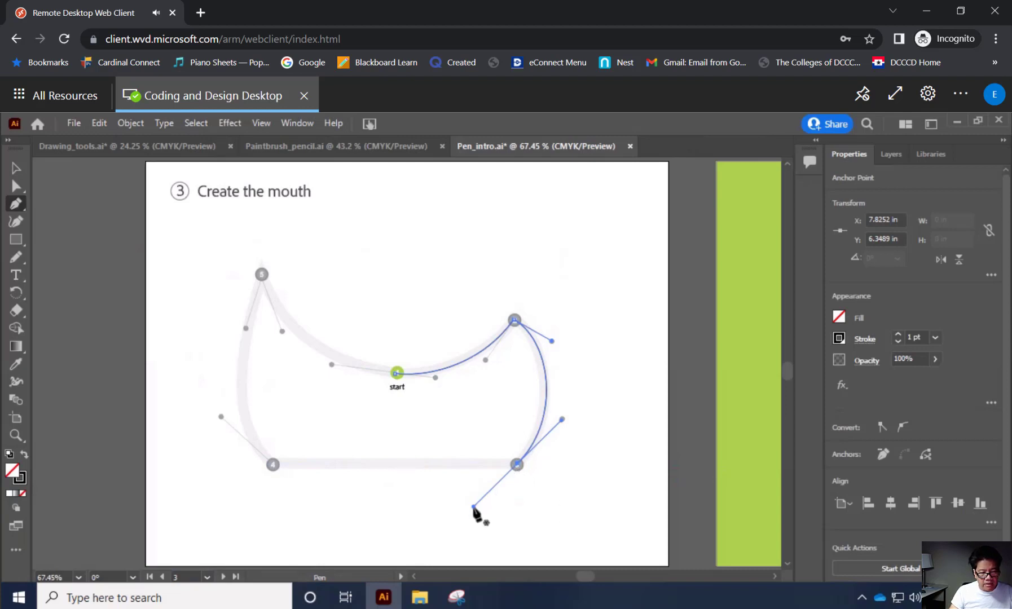
Try to redirect point 3's outgoing handle toward point 4, add the bottom segment and pull a handle out of point 4.
{"action": "key", "text": "alt"}
{"action": "left_click_drag", "start_coordinate": [474, 506], "coordinate": [361, 466]}
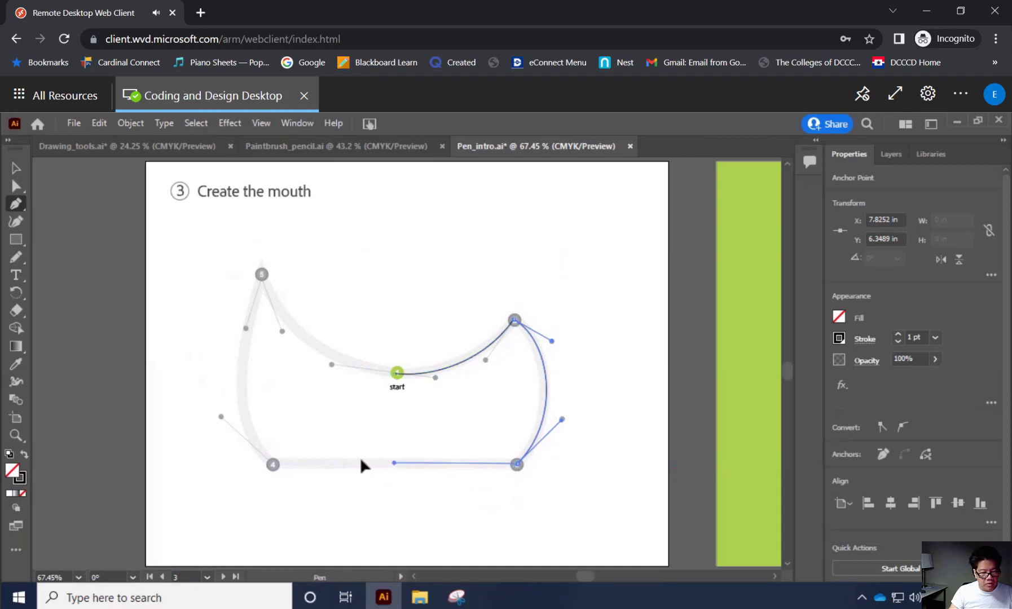
{"action": "left_click", "coordinate": [273, 464]}
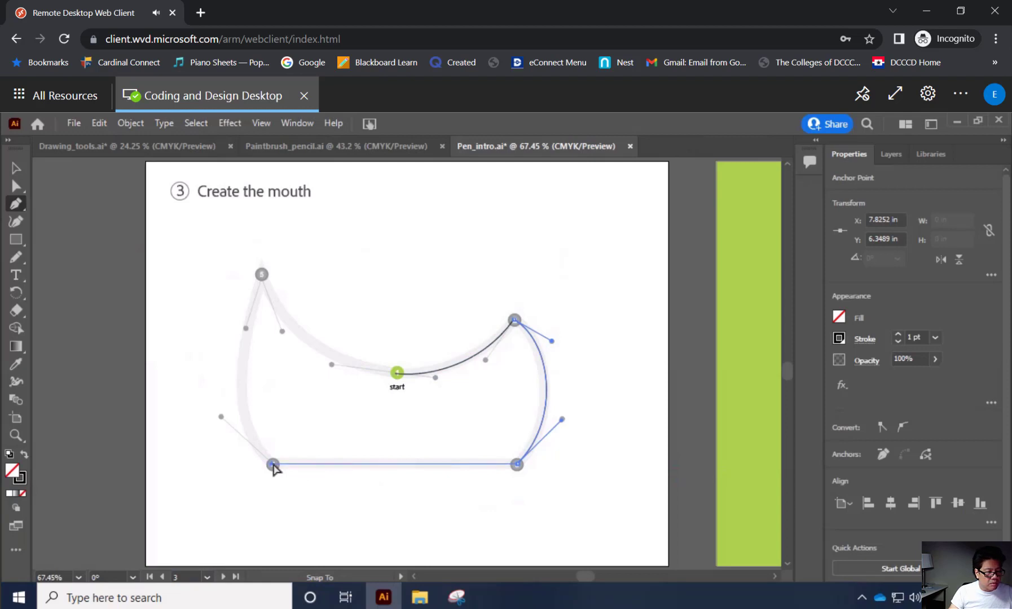
{"action": "left_click", "coordinate": [273, 465], "text": "ctrl"}
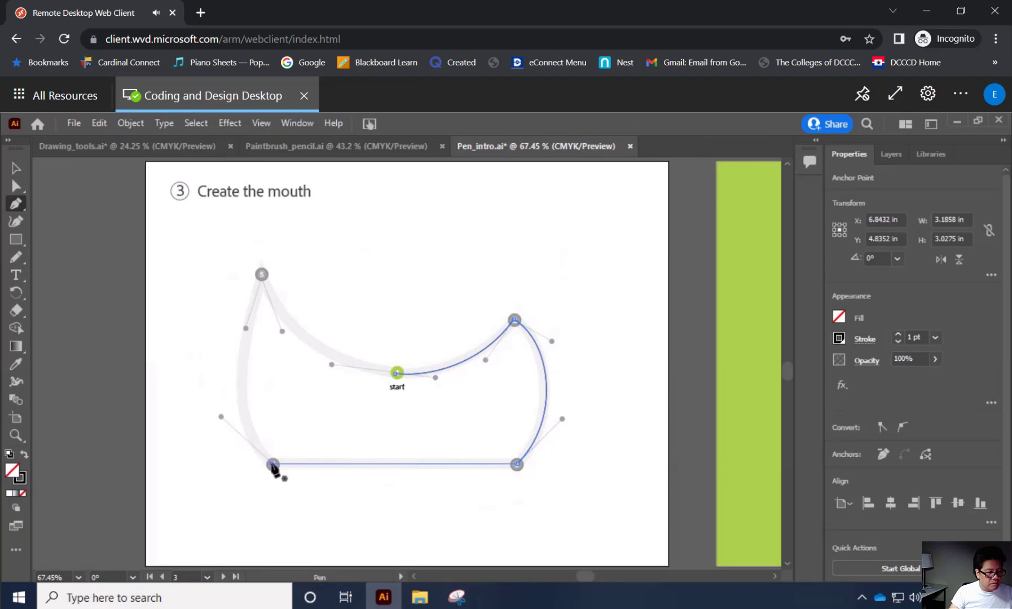
{"action": "left_click_drag", "start_coordinate": [272, 464], "coordinate": [248, 445]}
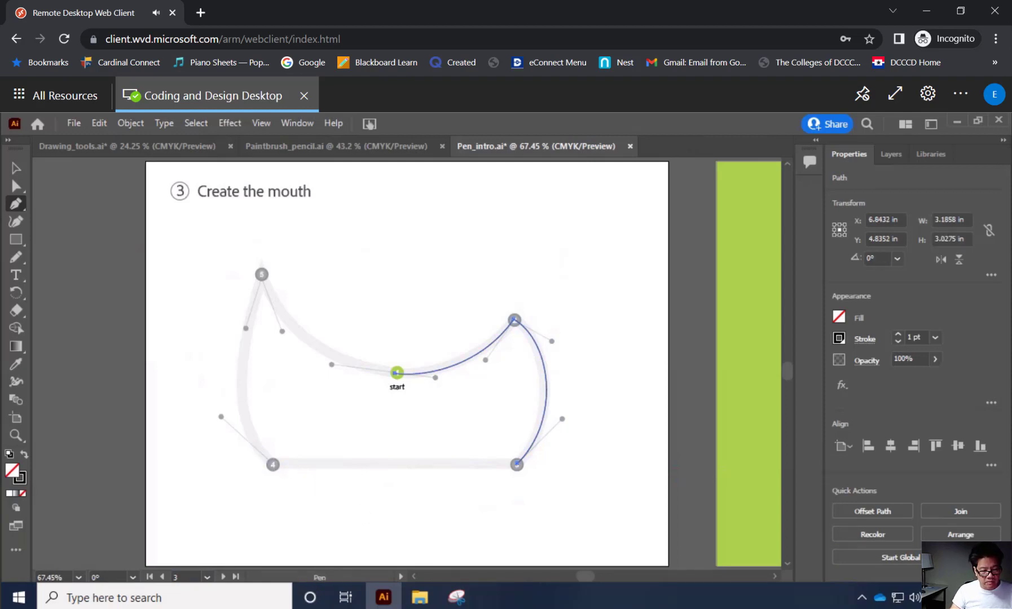
{"action": "key", "text": "F10"}
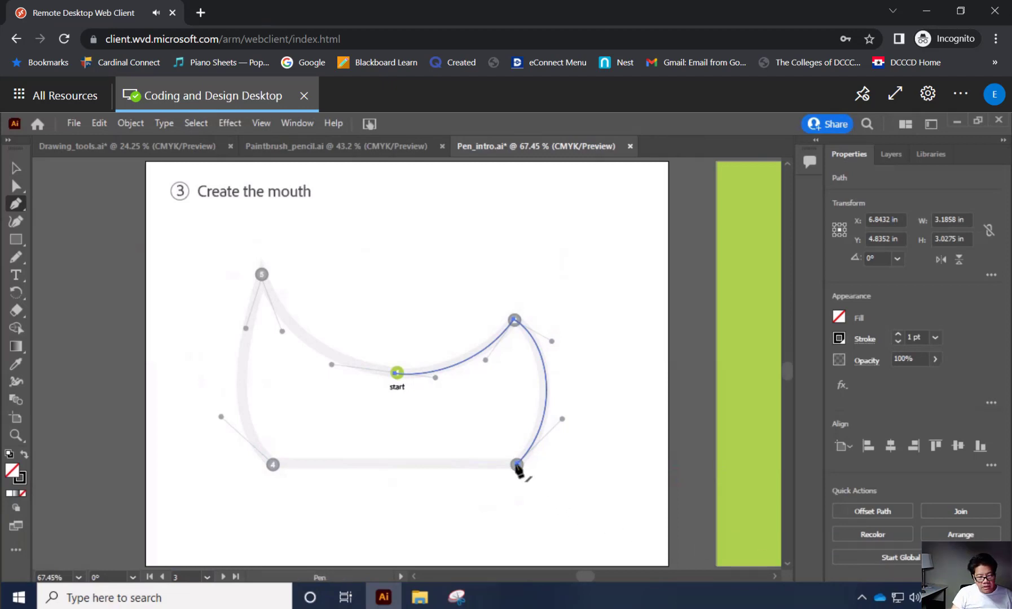
Deselect the mouth path and resume it from its end anchor at point 3 without an outgoing handle.
{"action": "left_click", "coordinate": [516, 465]}
{"action": "key", "text": "Escape"}
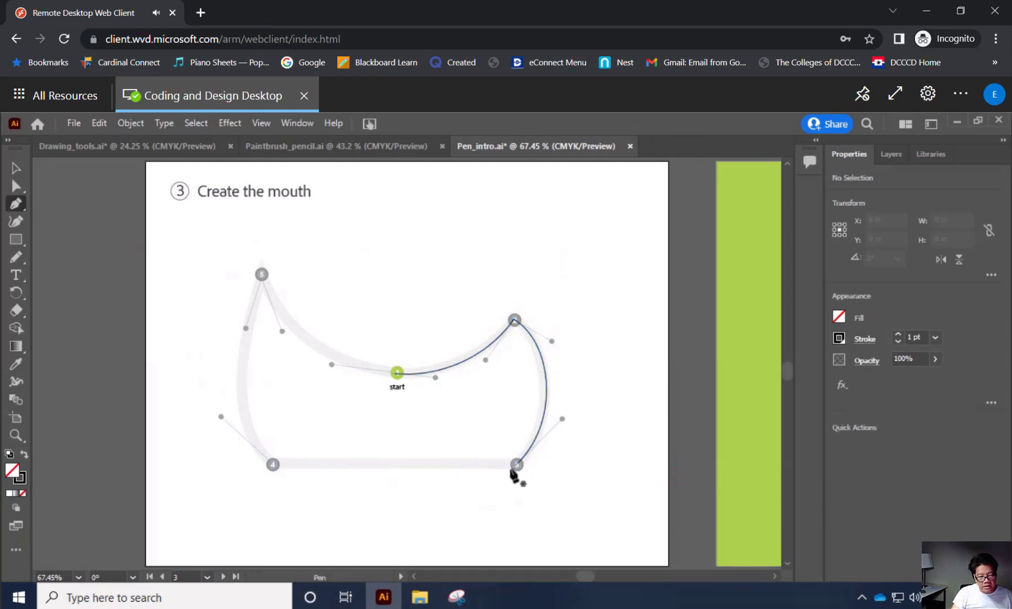
{"action": "left_click", "coordinate": [517, 466]}
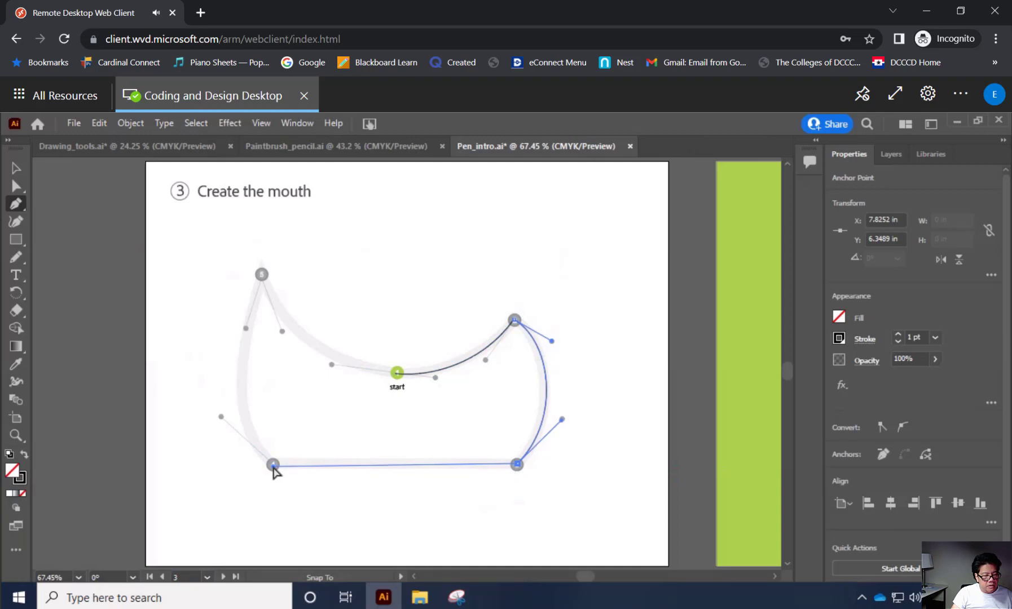
Try to add point 4 while pulling short direction handles out of it, and undo the new anchor.
{"action": "mouse_move", "coordinate": [273, 467]}
{"action": "left_mouse_down"}
{"action": "mouse_move", "coordinate": [250, 452]}
{"action": "mouse_move", "coordinate": [271, 463]}
{"action": "mouse_move", "coordinate": [269, 478]}
{"action": "left_mouse_up"}
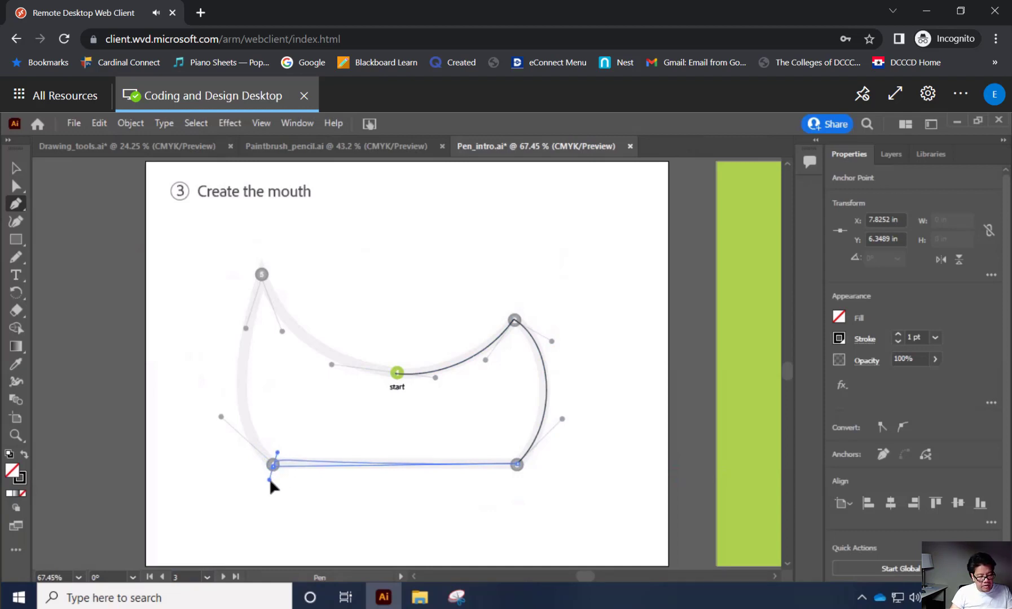
{"action": "left_click_drag", "start_coordinate": [269, 478], "coordinate": [261, 449]}
{"action": "key", "text": "ctrl+z"}
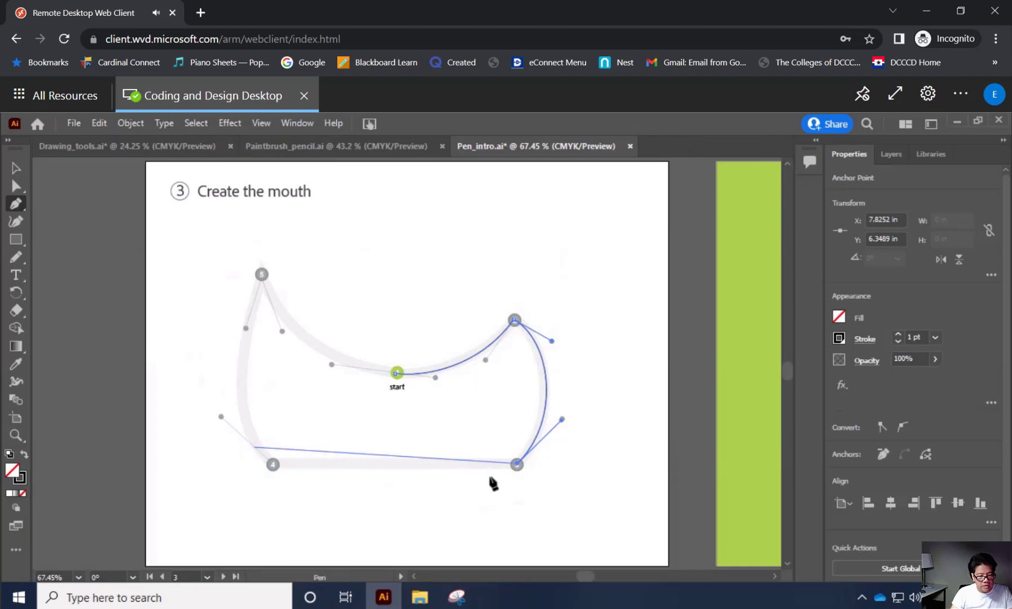
Try to add point 4 with its handle at the guide dot and collapse the opposite handle into the anchor, undoing the result.
{"action": "left_click", "coordinate": [272, 464]}
{"action": "left_click_drag", "start_coordinate": [267, 463], "coordinate": [220, 417]}
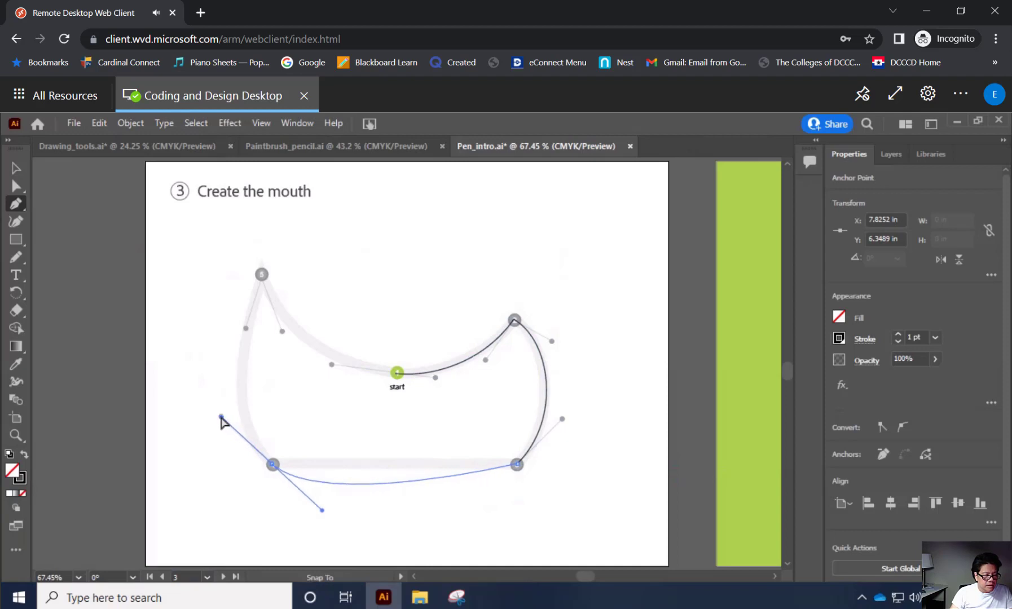
{"action": "left_click_drag", "start_coordinate": [221, 417], "coordinate": [220, 417]}
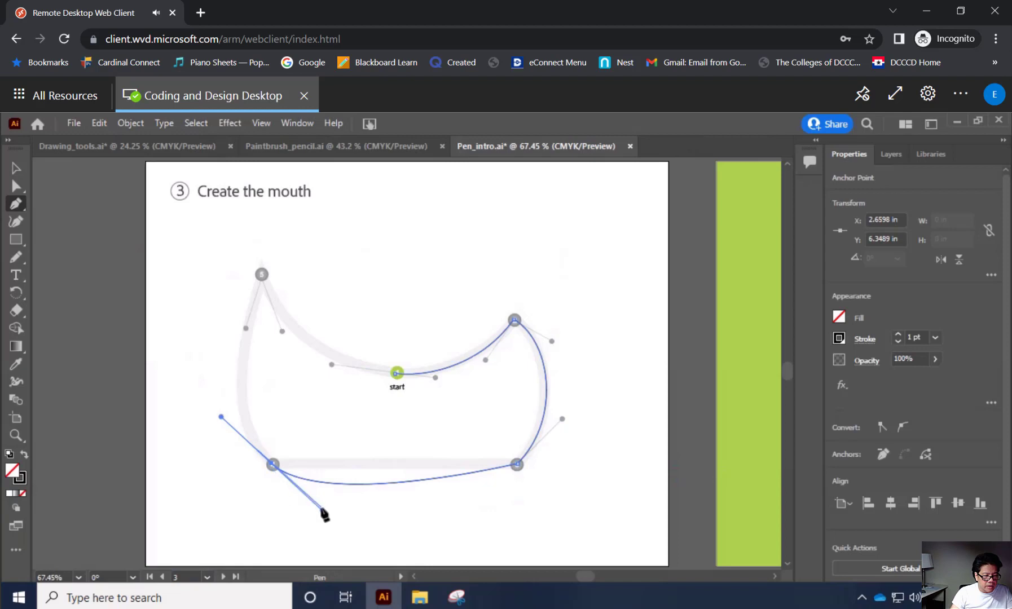
{"action": "left_click_drag", "start_coordinate": [321, 509], "coordinate": [273, 466]}
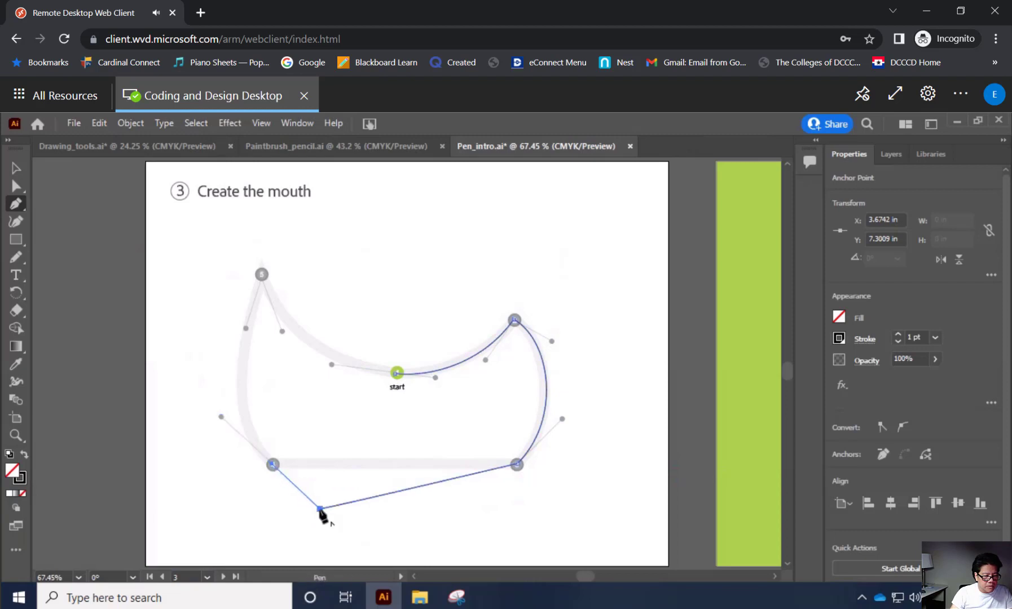
{"action": "left_click_drag", "start_coordinate": [320, 510], "coordinate": [274, 465]}
{"action": "key", "text": "ctrl"}
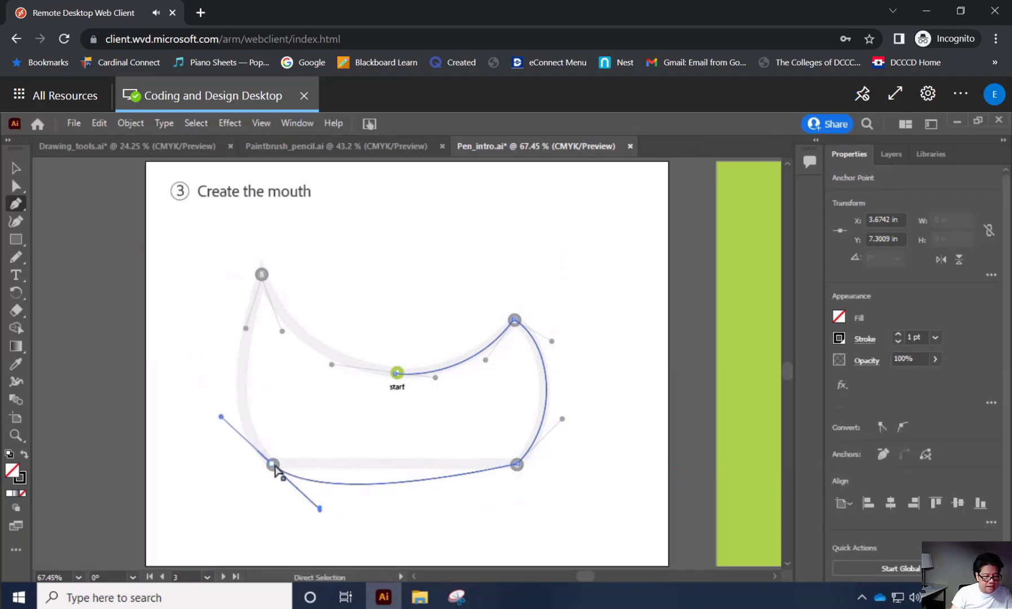
{"action": "key", "text": "ctrl+z"}
{"action": "key", "text": "ctrl+z"}
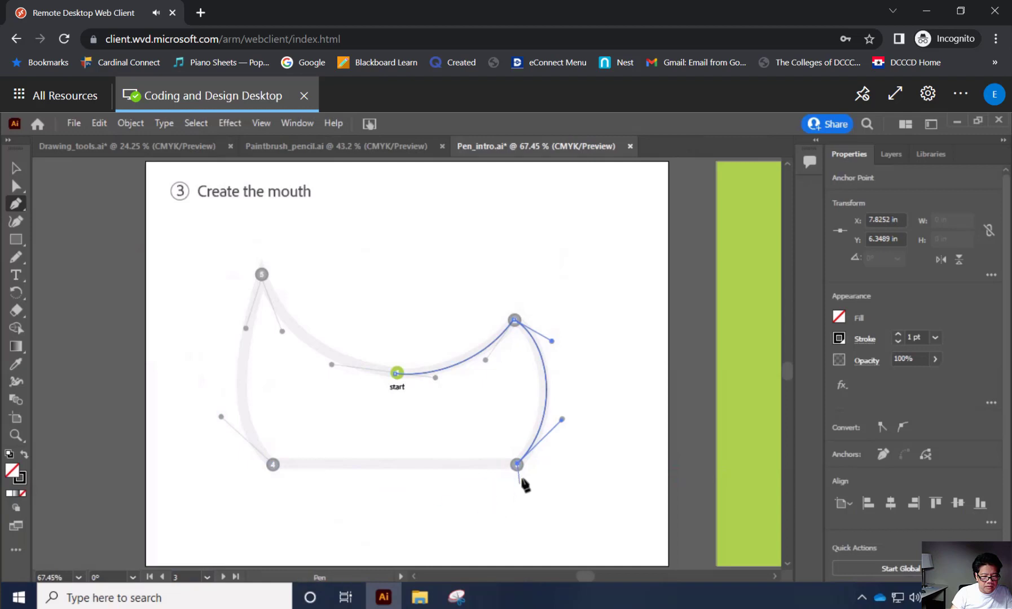
Draw a straight mouth segment from point 3 to point 4 and extend point 4's outgoing handle to the guide dot toward point 5.
{"action": "left_click", "coordinate": [273, 466]}
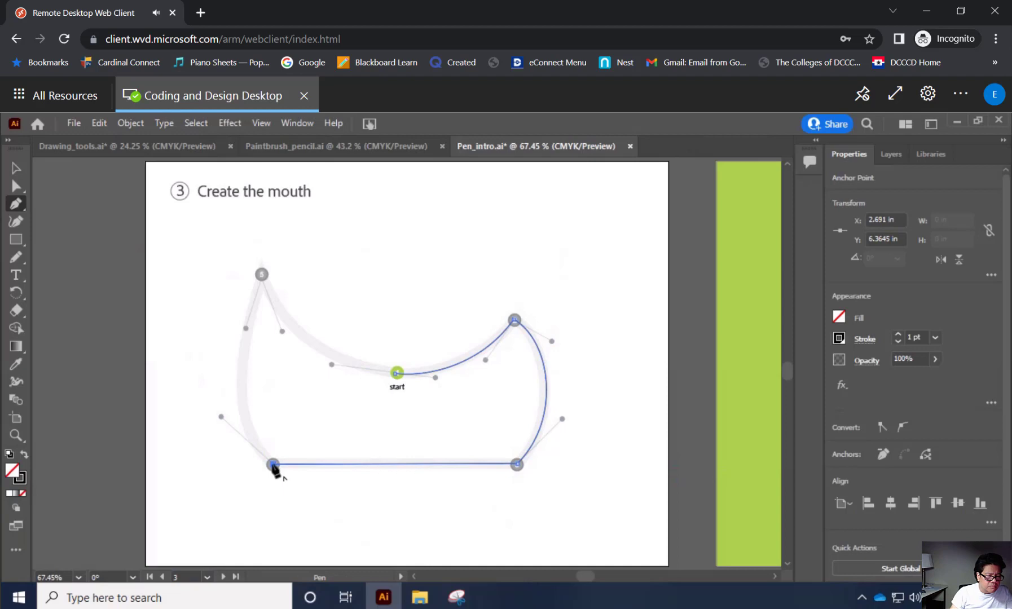
{"action": "left_click_drag", "start_coordinate": [273, 465], "coordinate": [219, 417]}
{"action": "left_click_drag", "start_coordinate": [222, 417], "coordinate": [222, 417]}
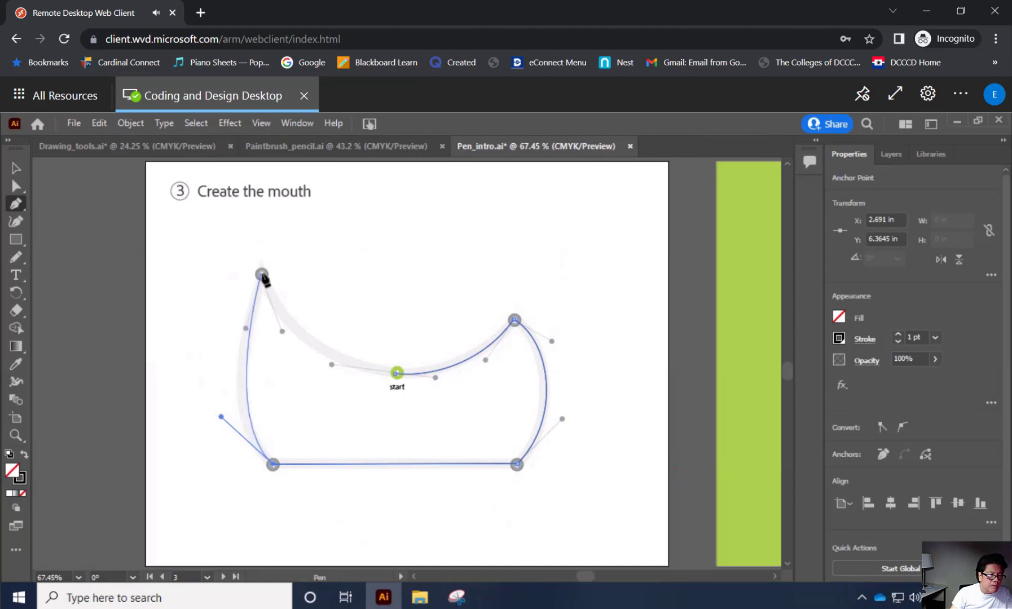
Curve the mouth path up to point 5 and split its outgoing handle, aiming it at the guide dot on the start side.
{"action": "left_click", "coordinate": [262, 275]}
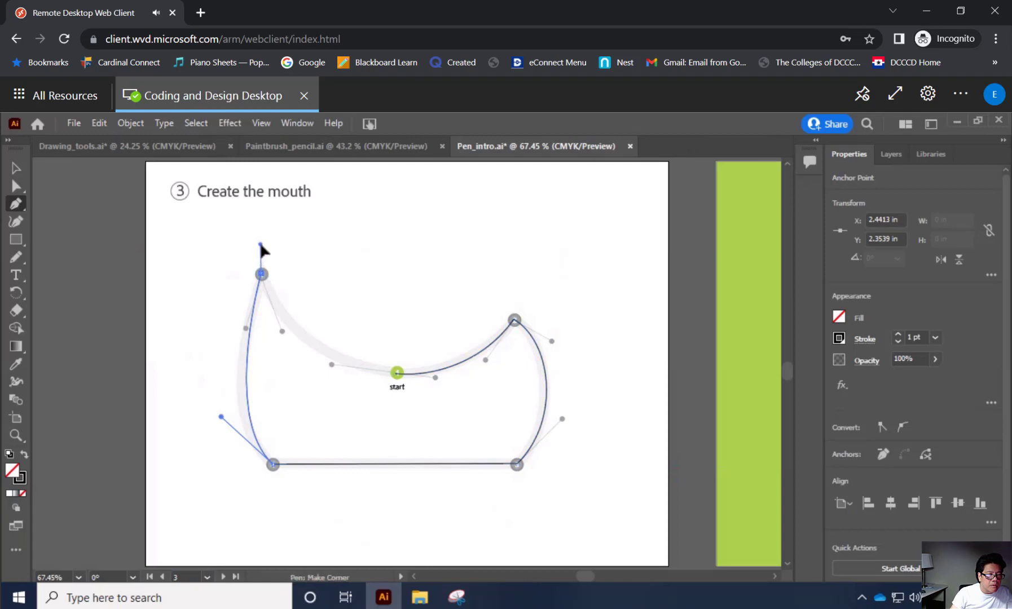
{"action": "left_click_drag", "start_coordinate": [280, 331], "coordinate": [283, 333]}
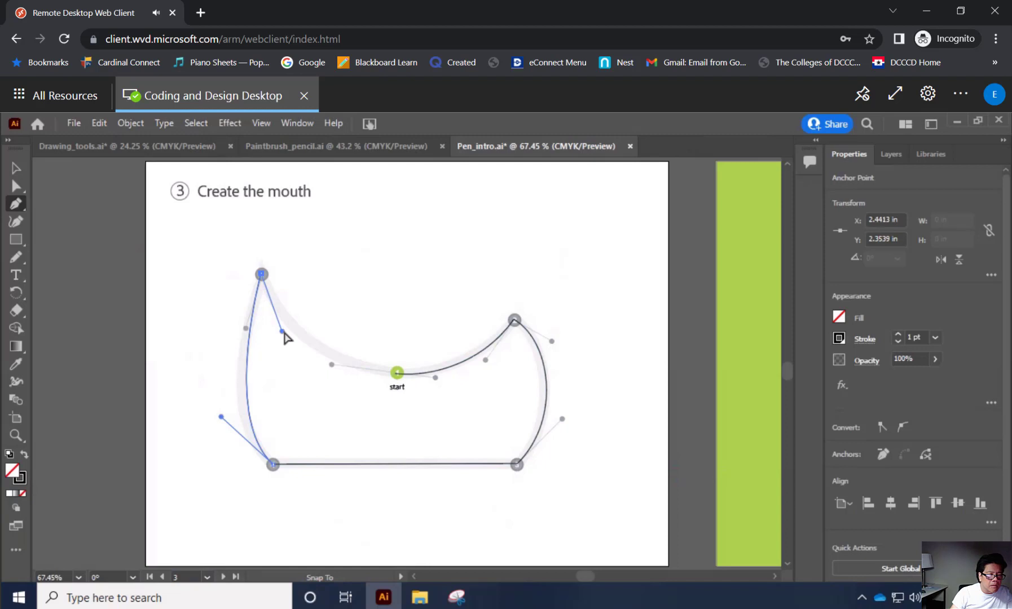
{"action": "left_click_drag", "start_coordinate": [284, 332], "coordinate": [285, 332]}
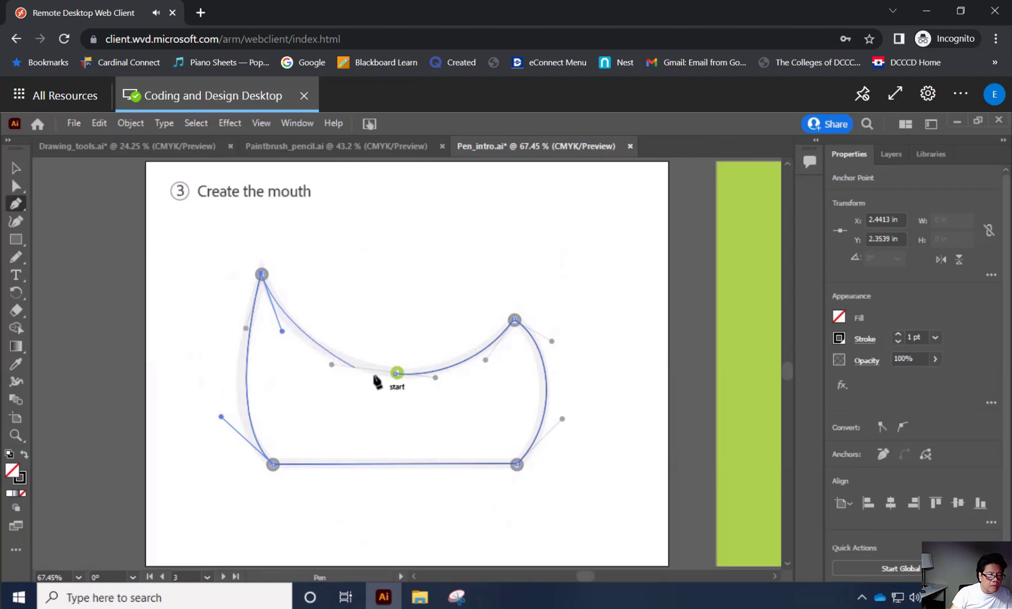
Undo the anchor misplaced just short of the start point and close the mouth path at the start point.
{"action": "left_click_drag", "start_coordinate": [369, 369], "coordinate": [369, 373]}
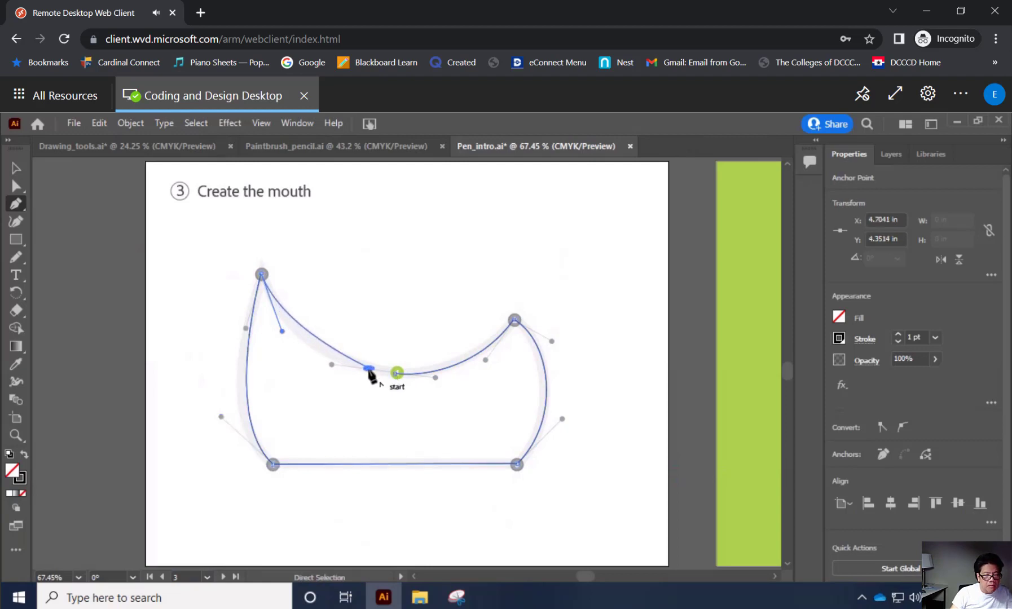
{"action": "key", "text": "ctrl+z"}
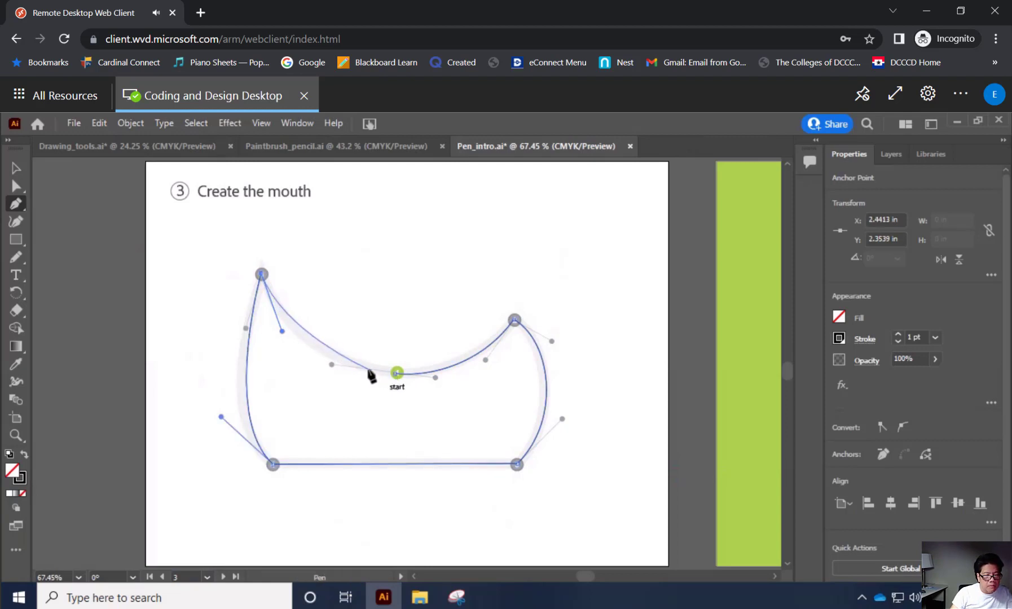
{"action": "left_click", "coordinate": [398, 373]}
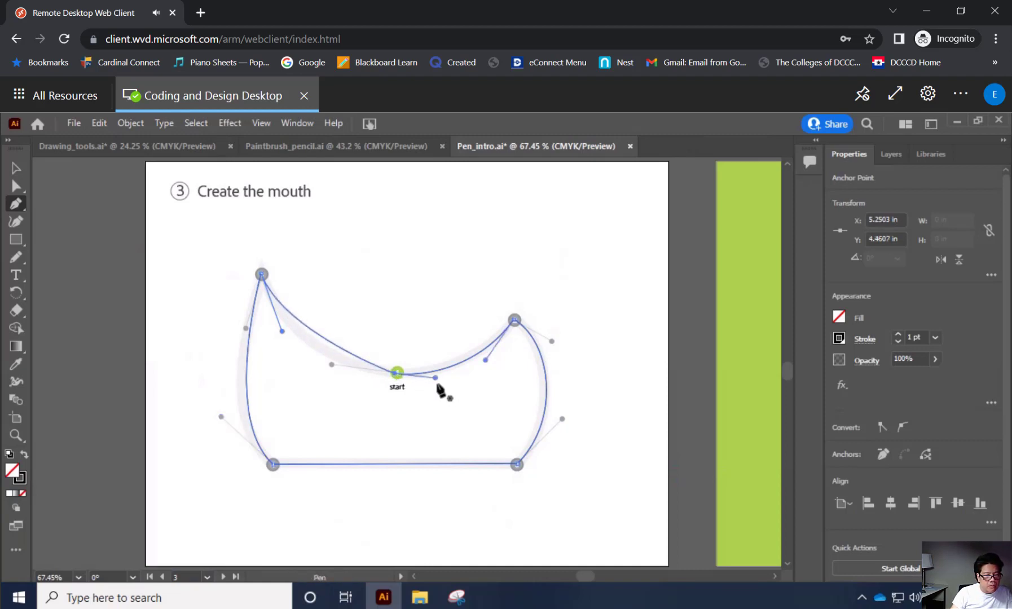
Try to adjust the start anchor's direction handle on the closed mouth path with the Pen tool.
{"action": "left_click", "coordinate": [399, 377]}
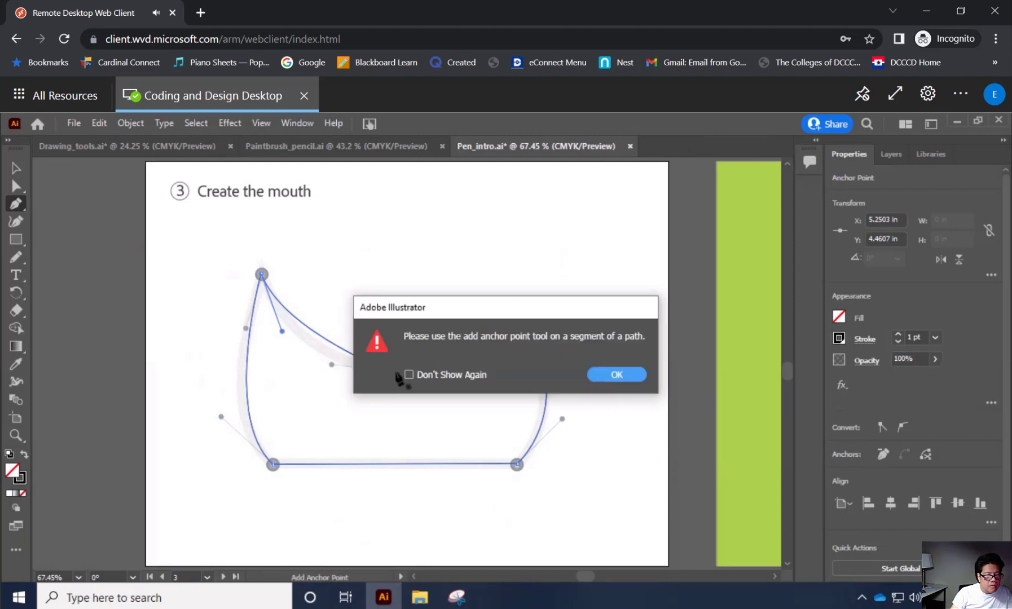
{"action": "left_click", "coordinate": [614, 374]}
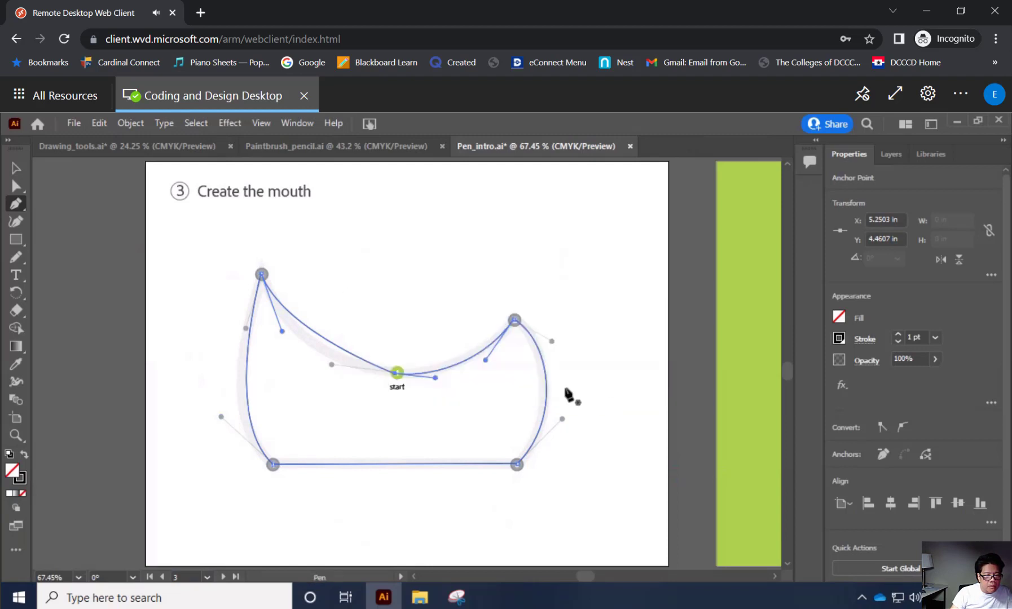
{"action": "left_click", "coordinate": [437, 371]}
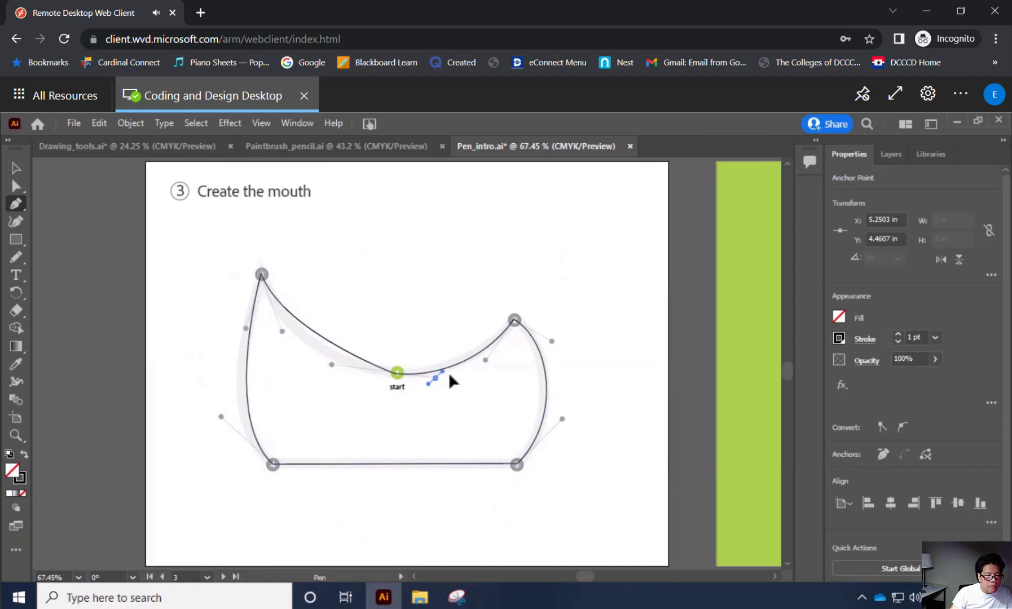
{"action": "left_click_drag", "start_coordinate": [450, 374], "coordinate": [447, 370]}
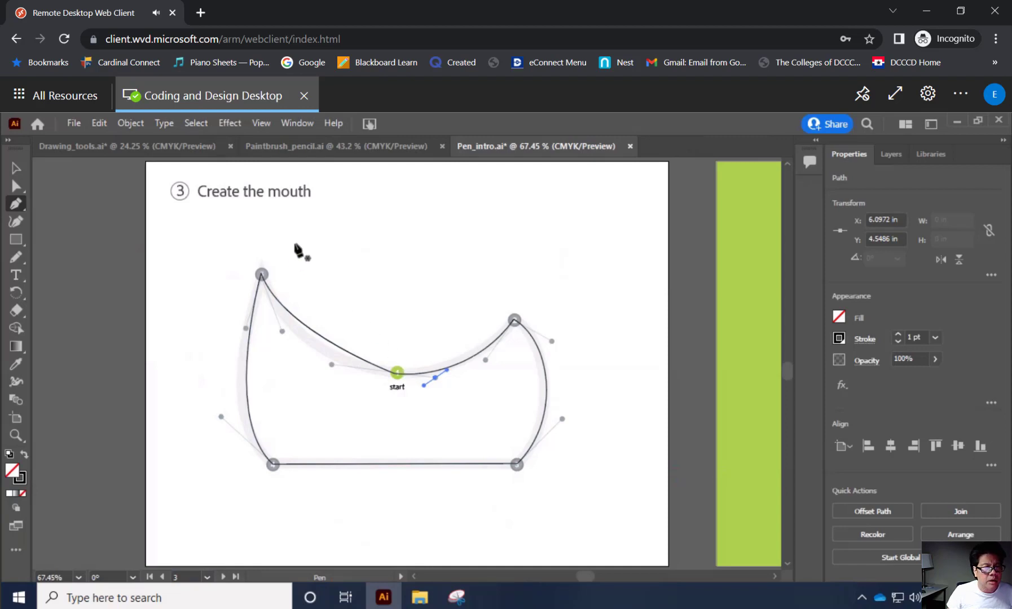
Fit all artboards in the window.
{"action": "left_click", "coordinate": [285, 124]}
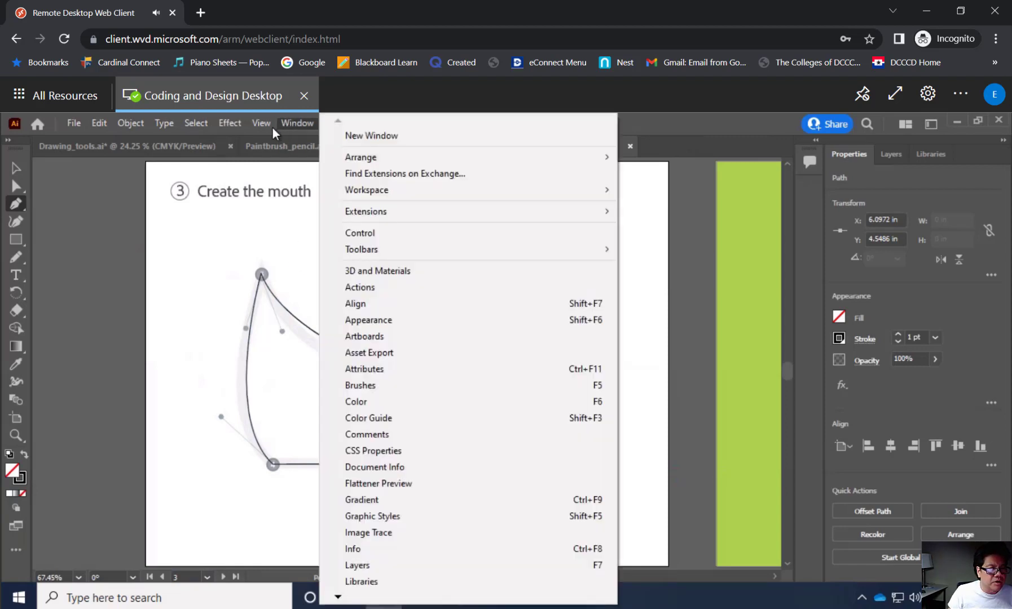
{"action": "mouse_move", "coordinate": [257, 125]}
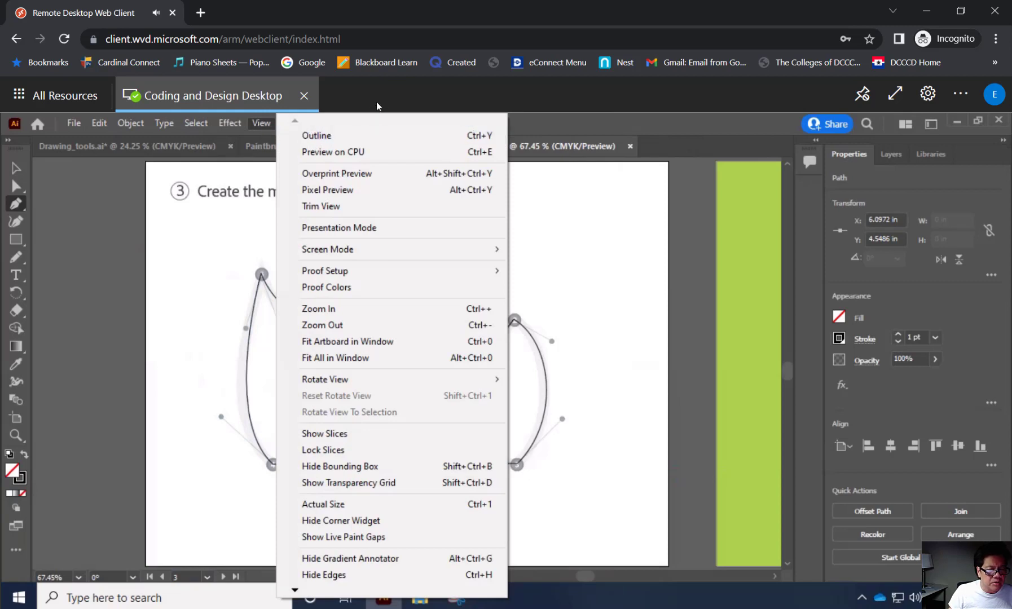
{"action": "left_click", "coordinate": [355, 357]}
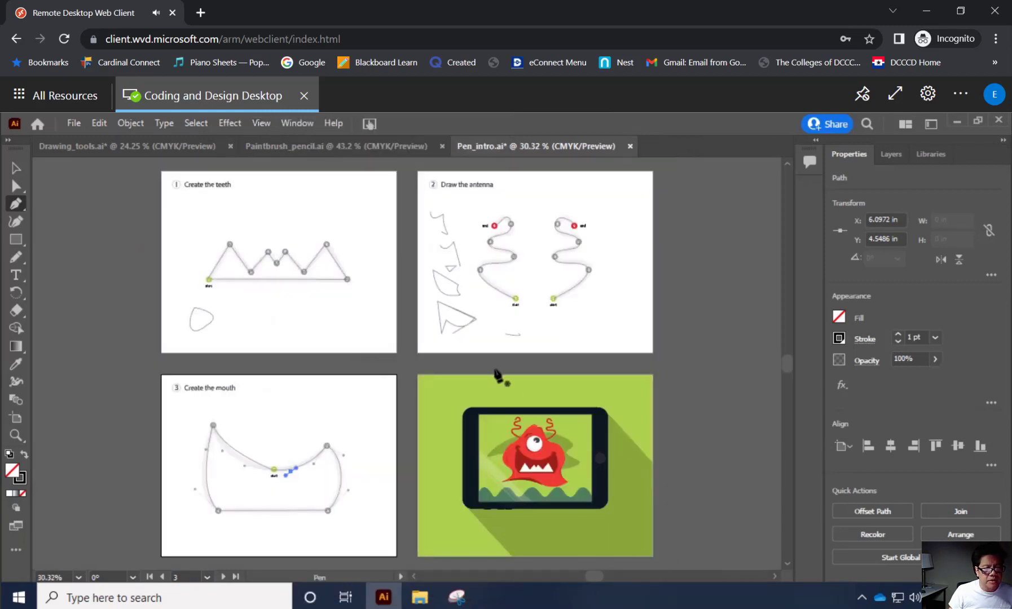